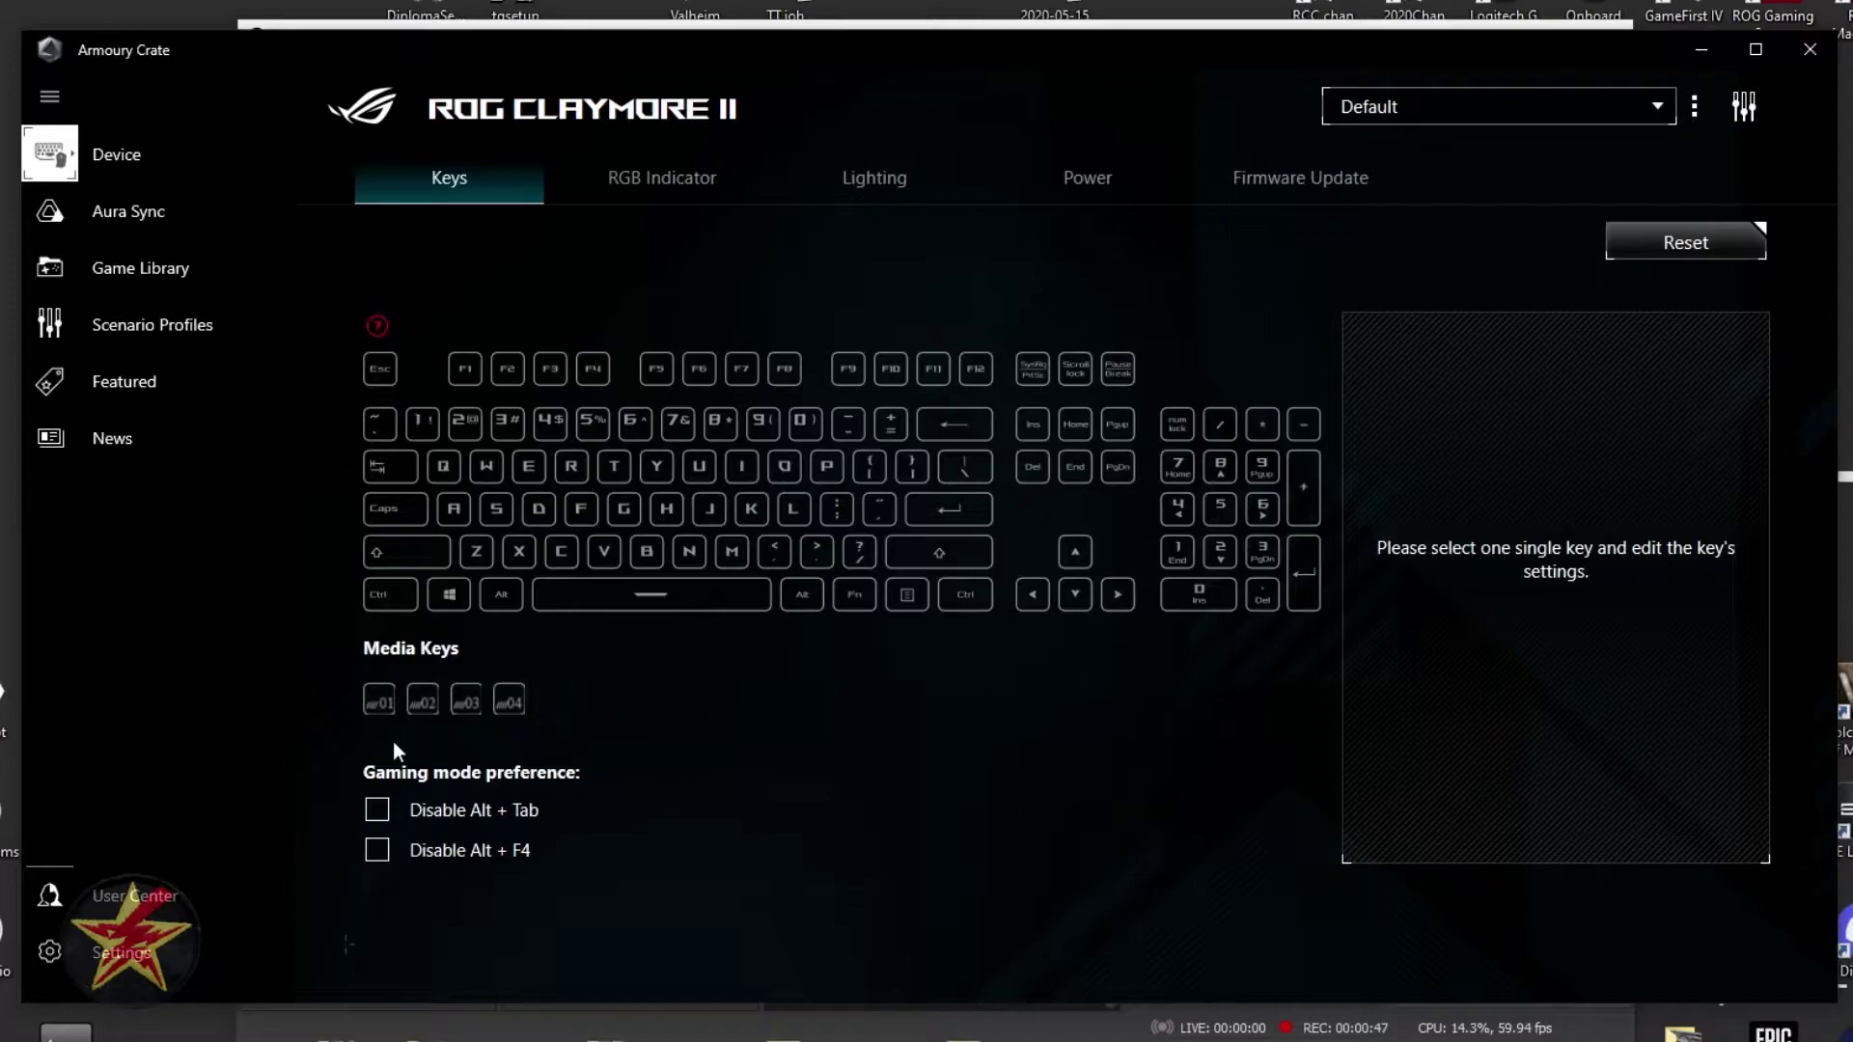
# Review the action options for the first media key and the H key, leaving both on their defaults.
pyautogui.click(379, 702)
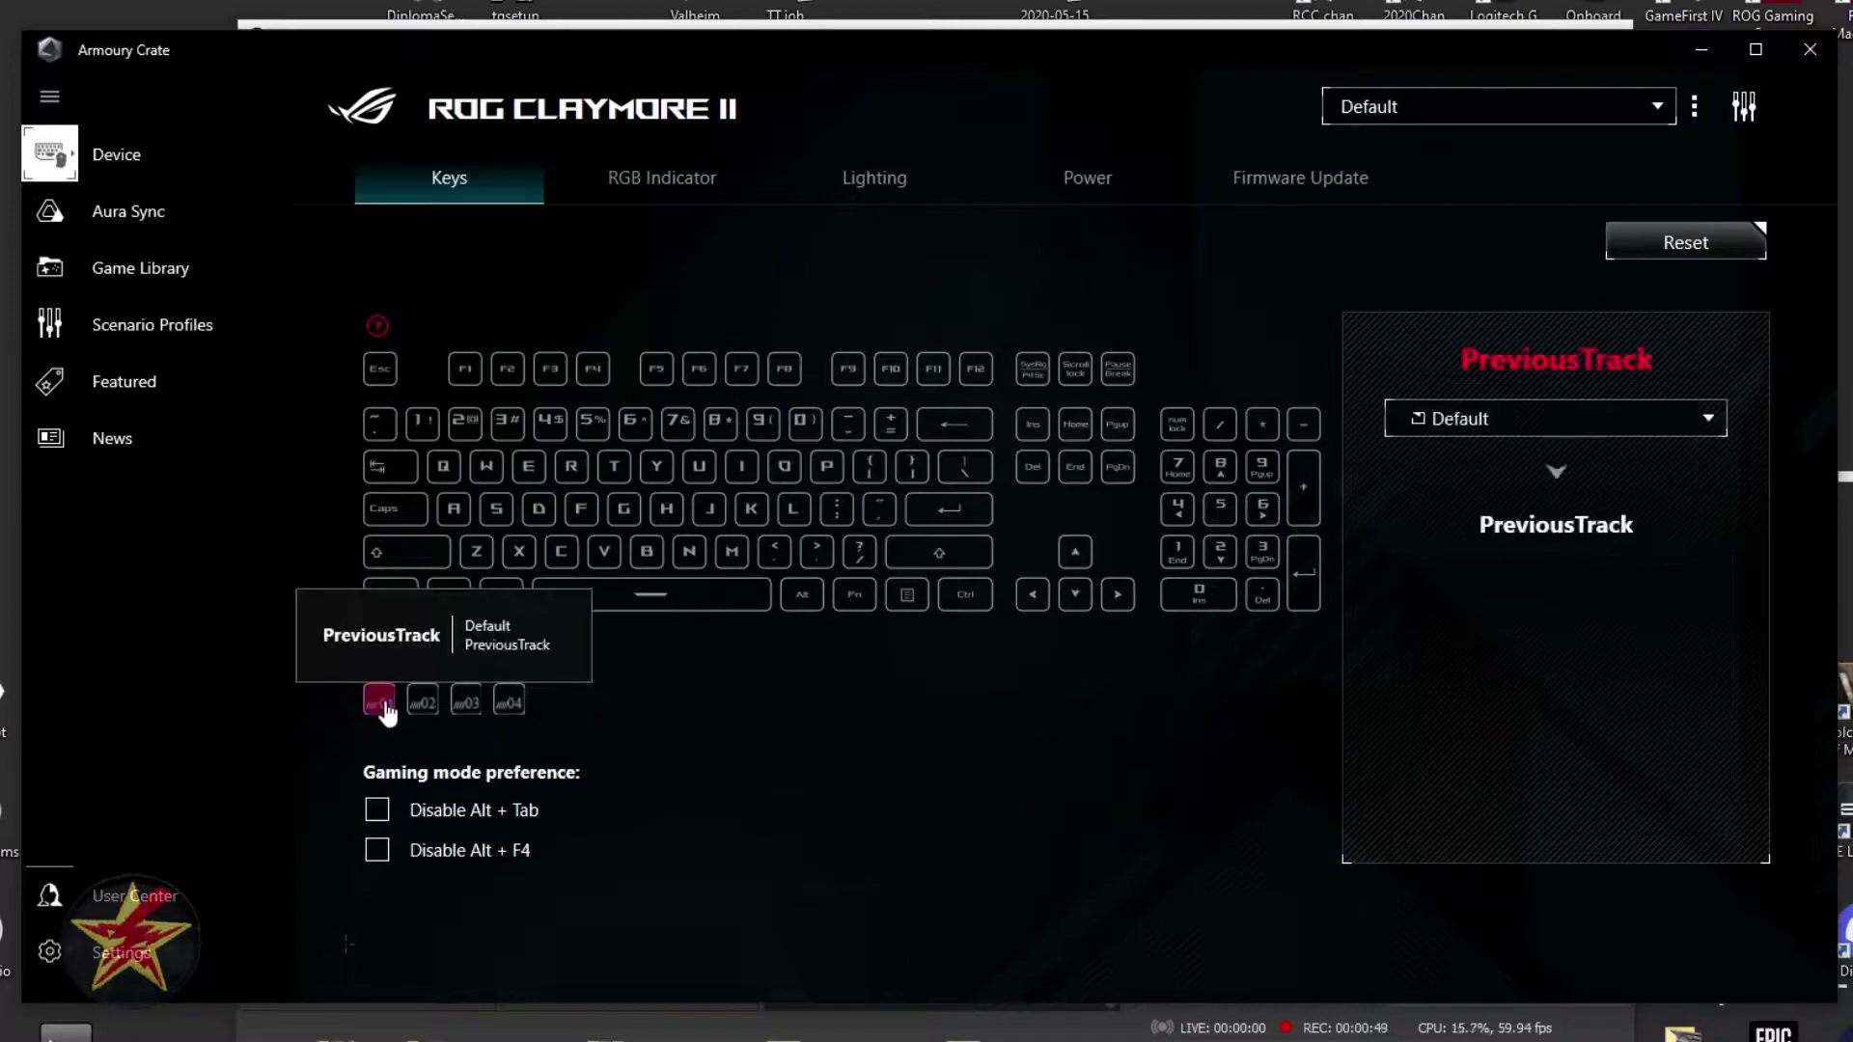
pyautogui.click(1674, 422)
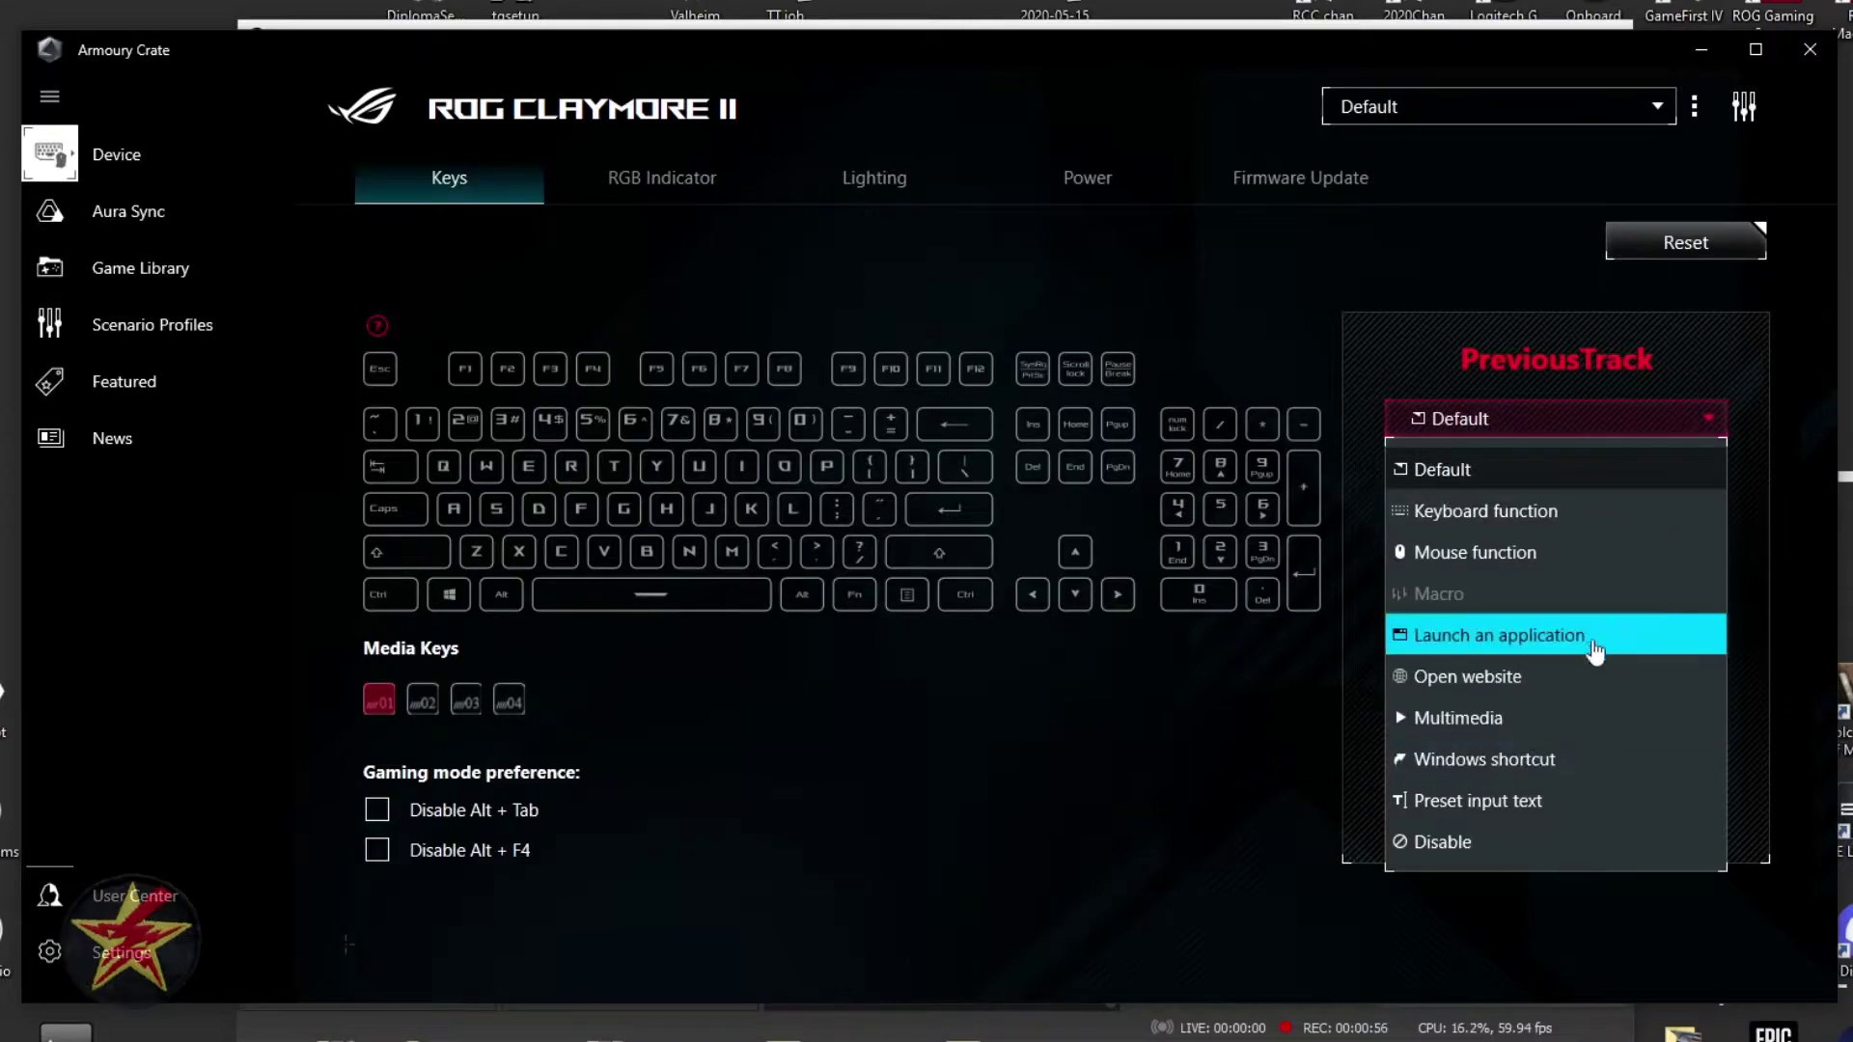
pyautogui.click(1012, 784)
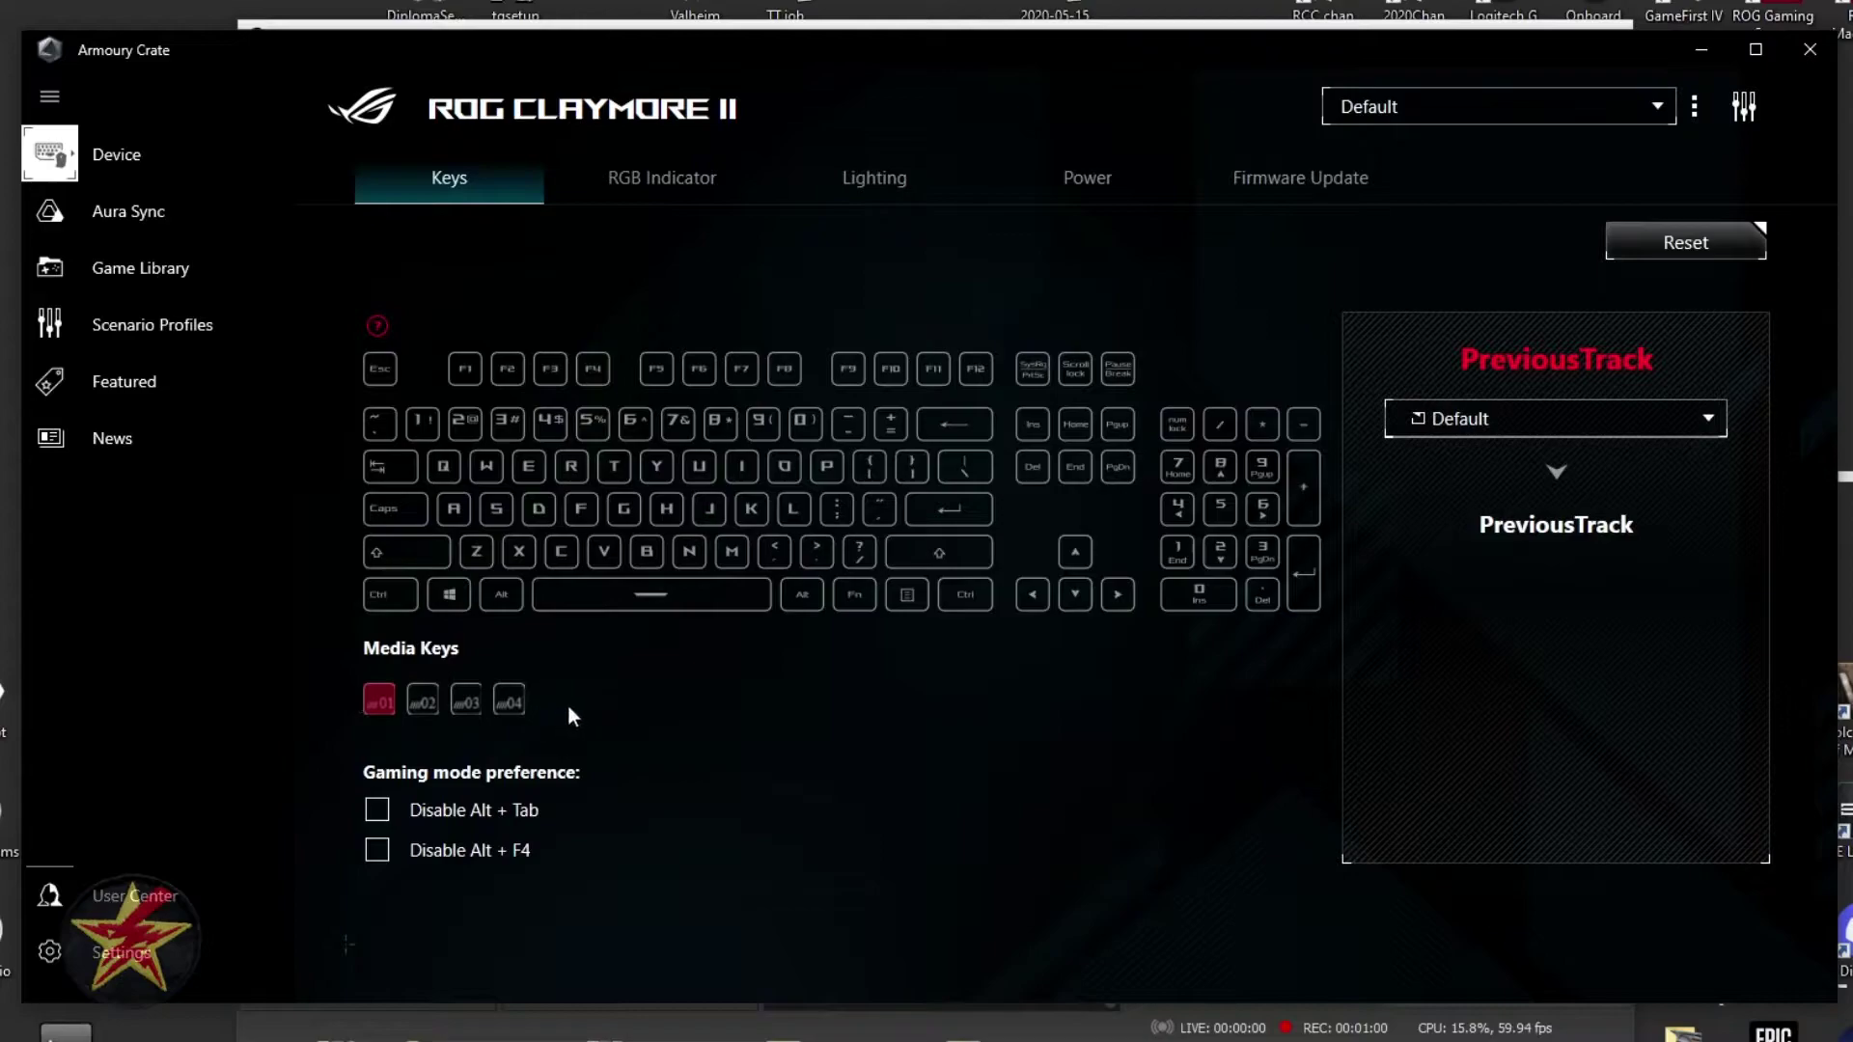
pyautogui.click(666, 511)
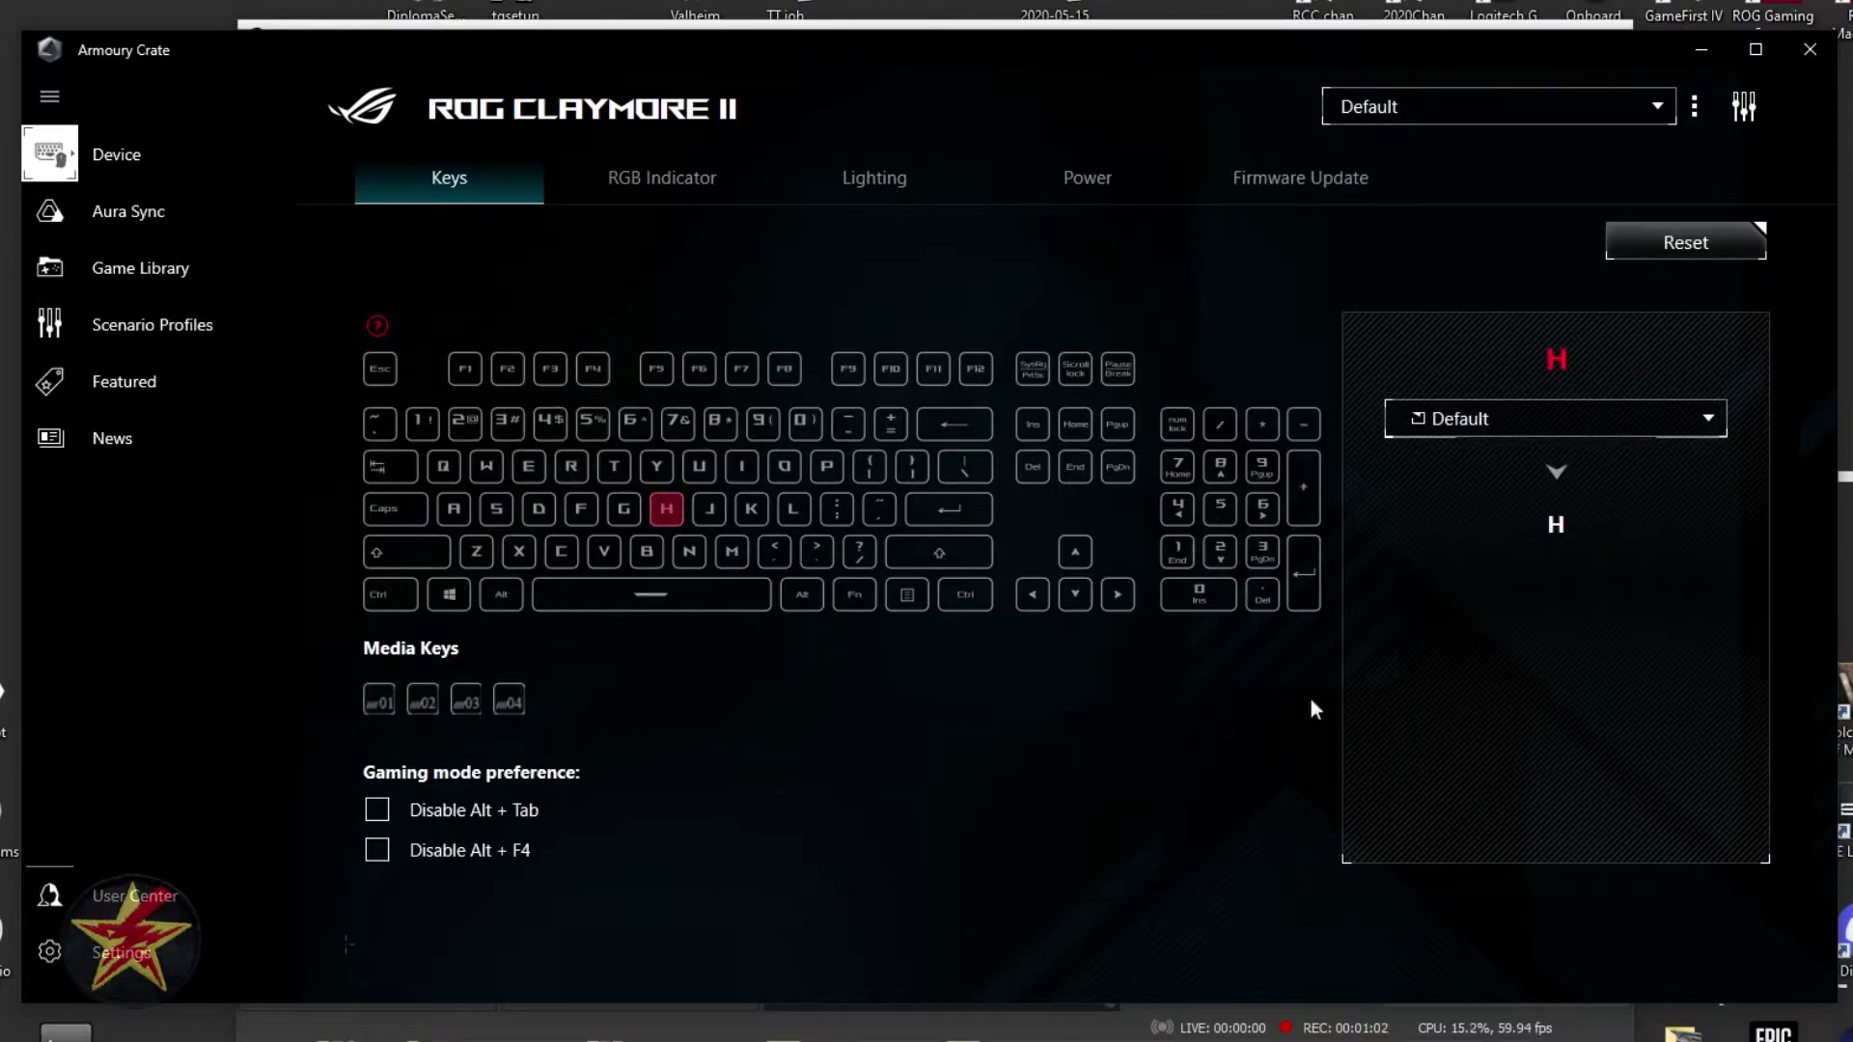
pyautogui.click(1639, 427)
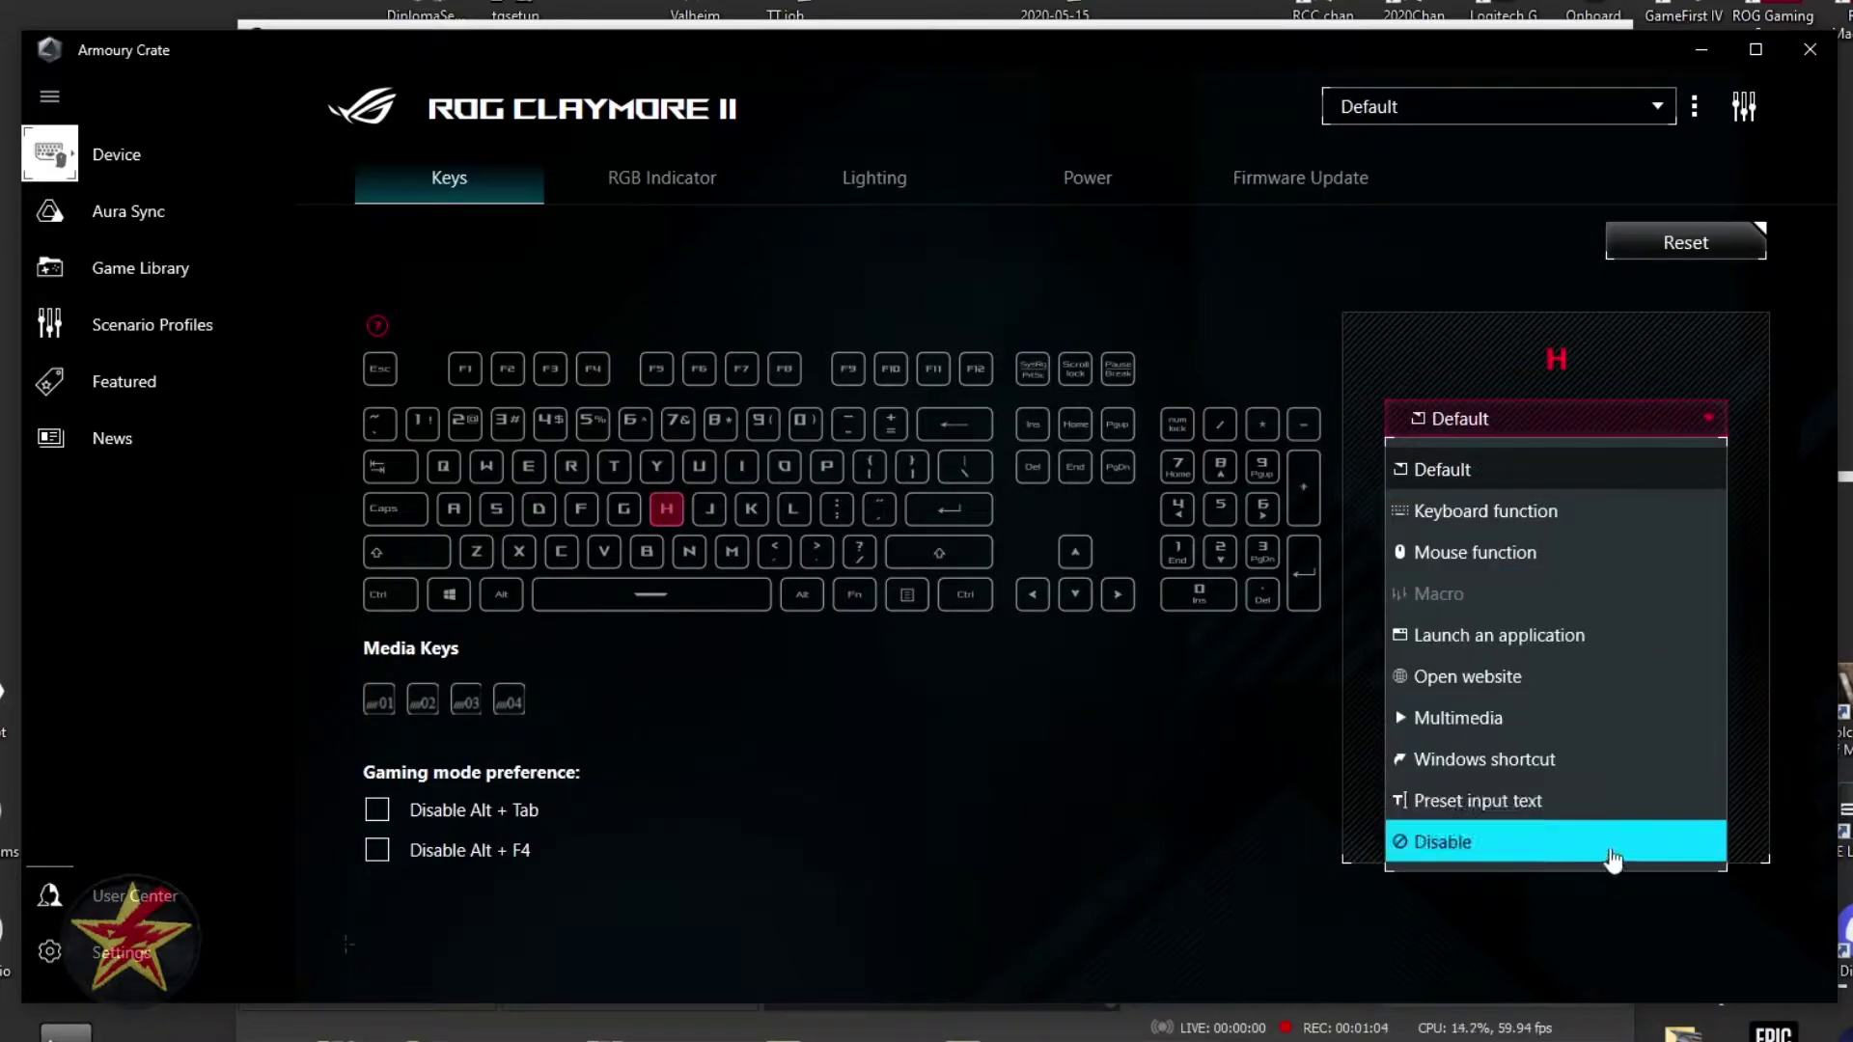
pyautogui.click(977, 716)
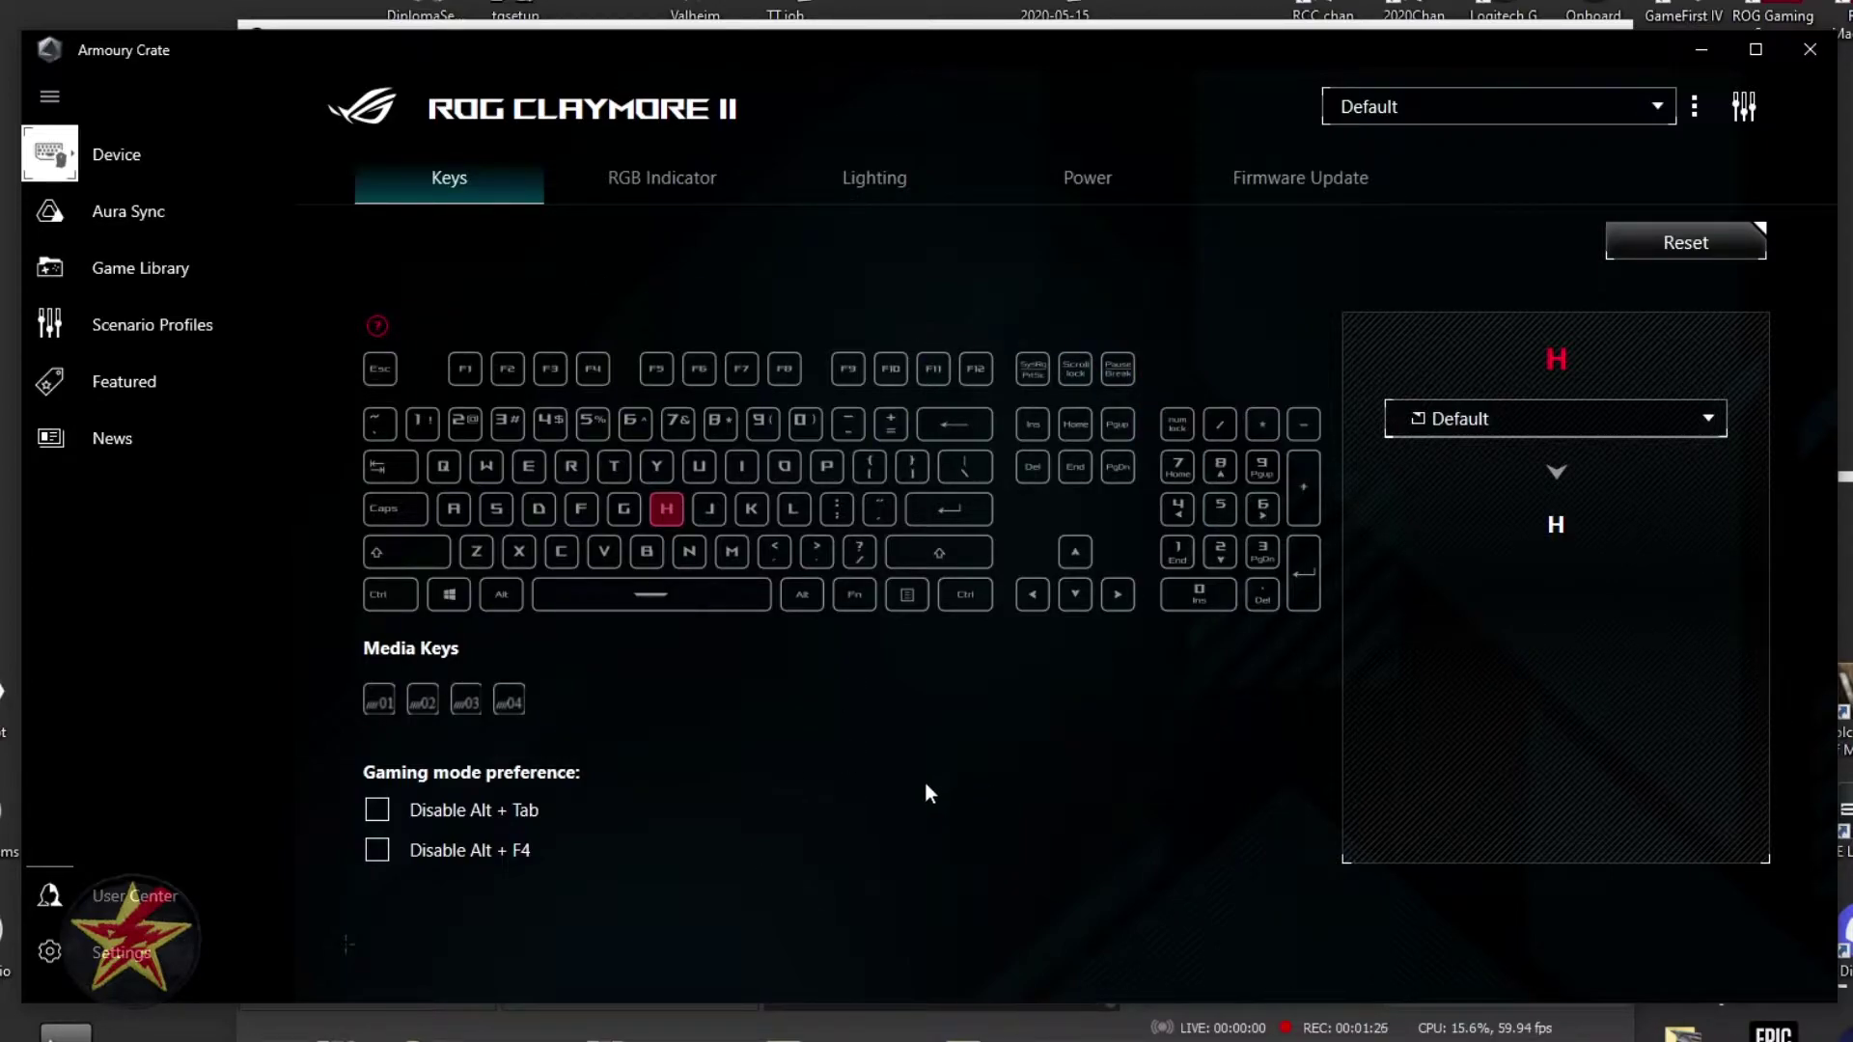
# Open the RGB Indicator settings and try Sync with keyboard lighting, then return to Battery Mode.
pyautogui.click(651, 182)
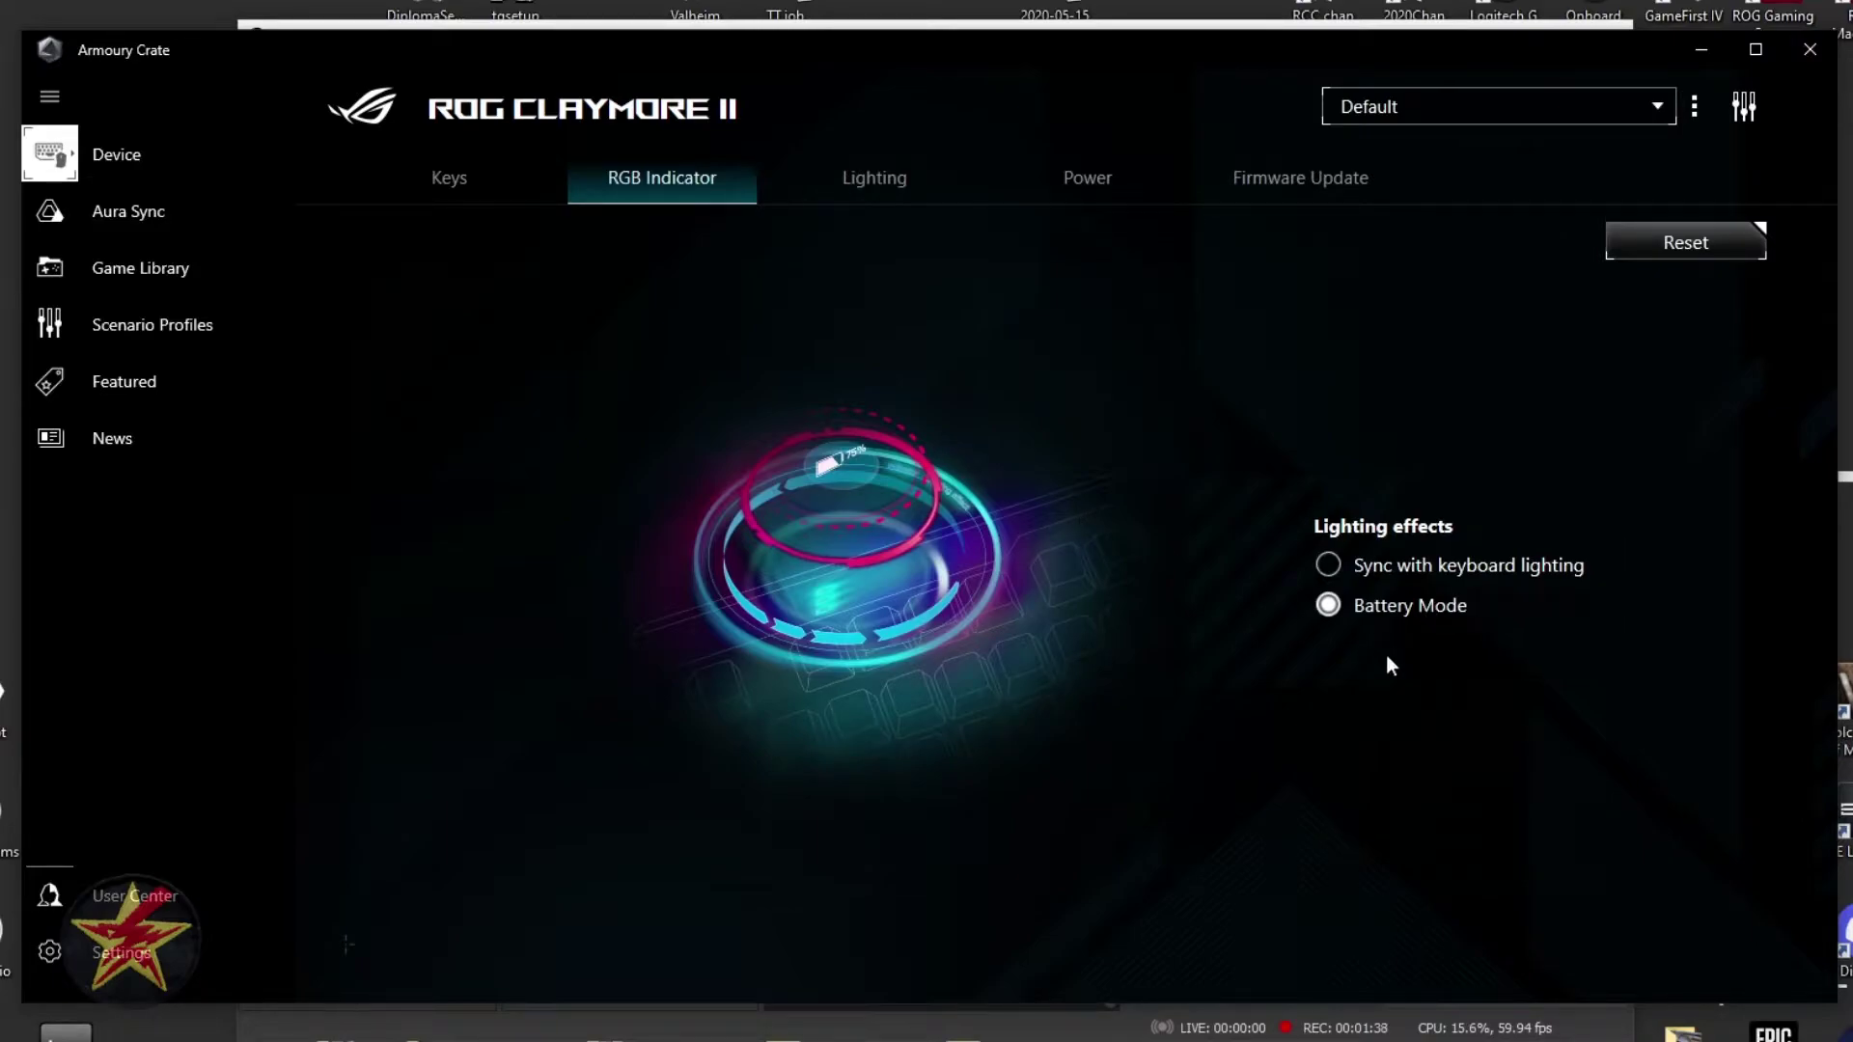
pyautogui.click(1448, 570)
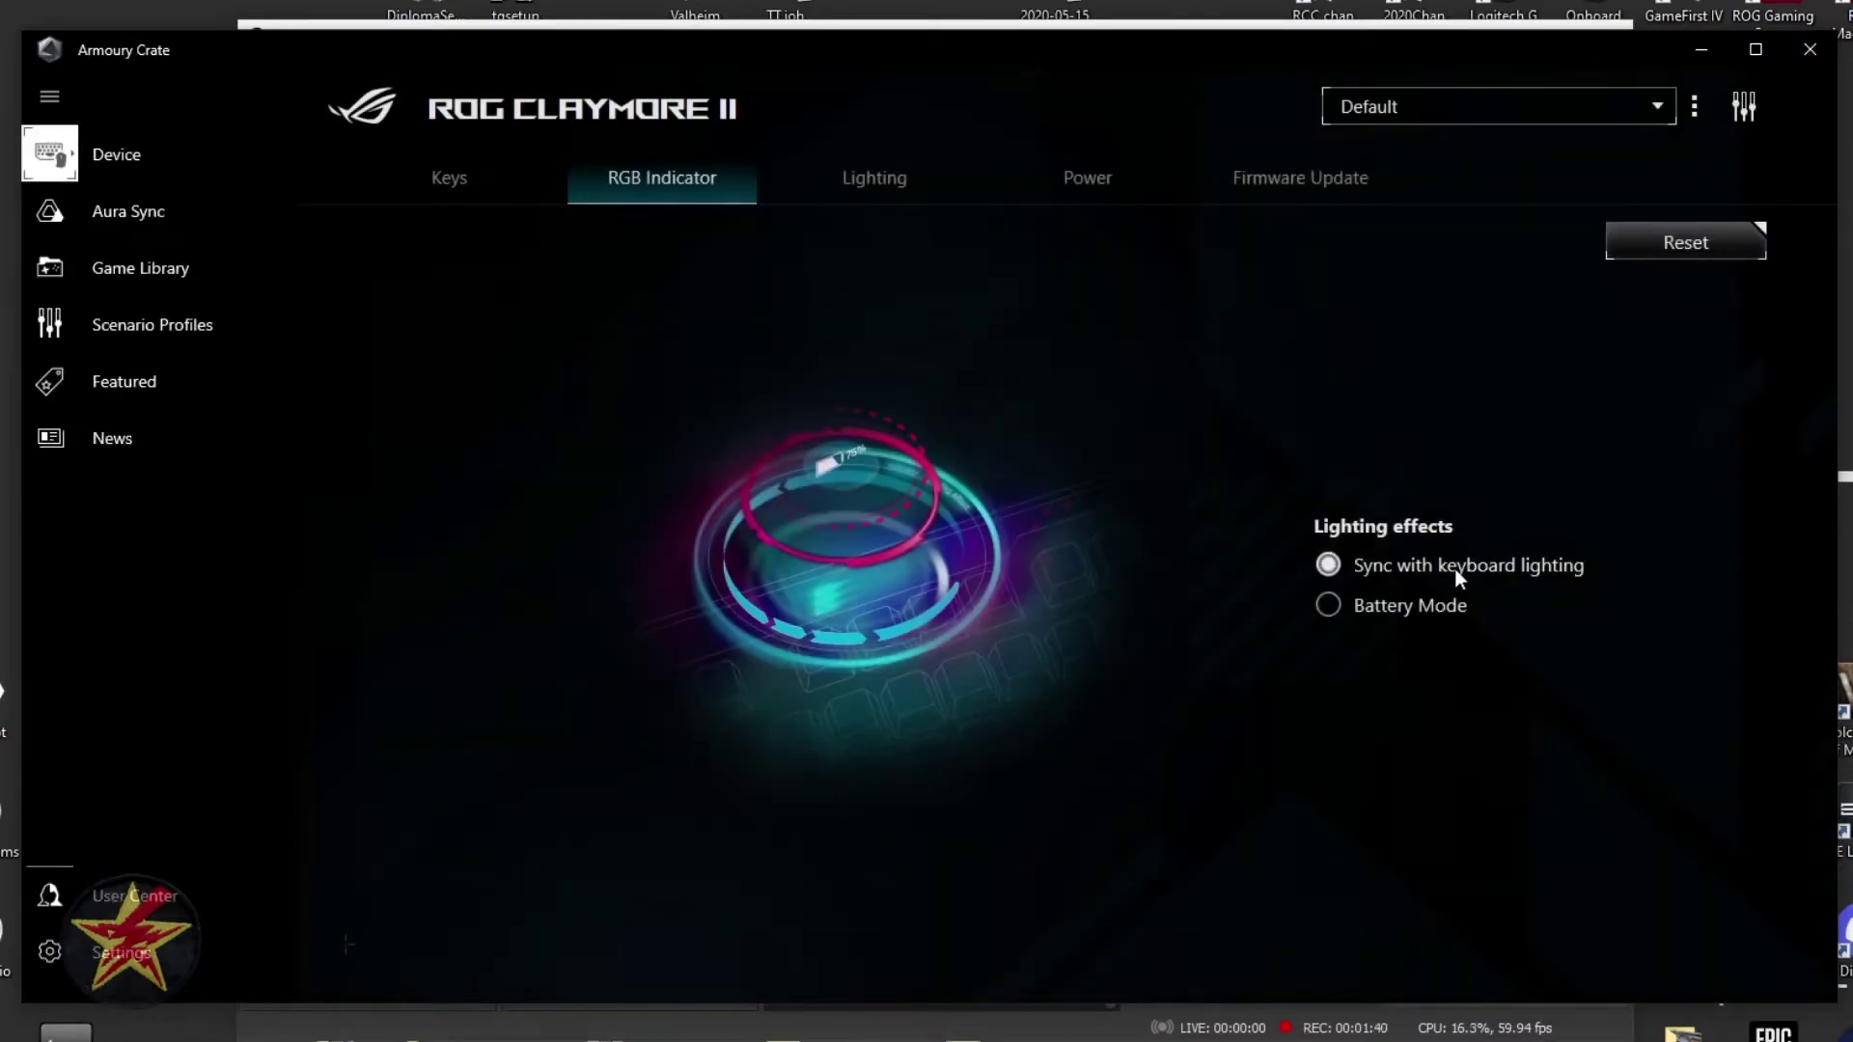
pyautogui.click(1398, 604)
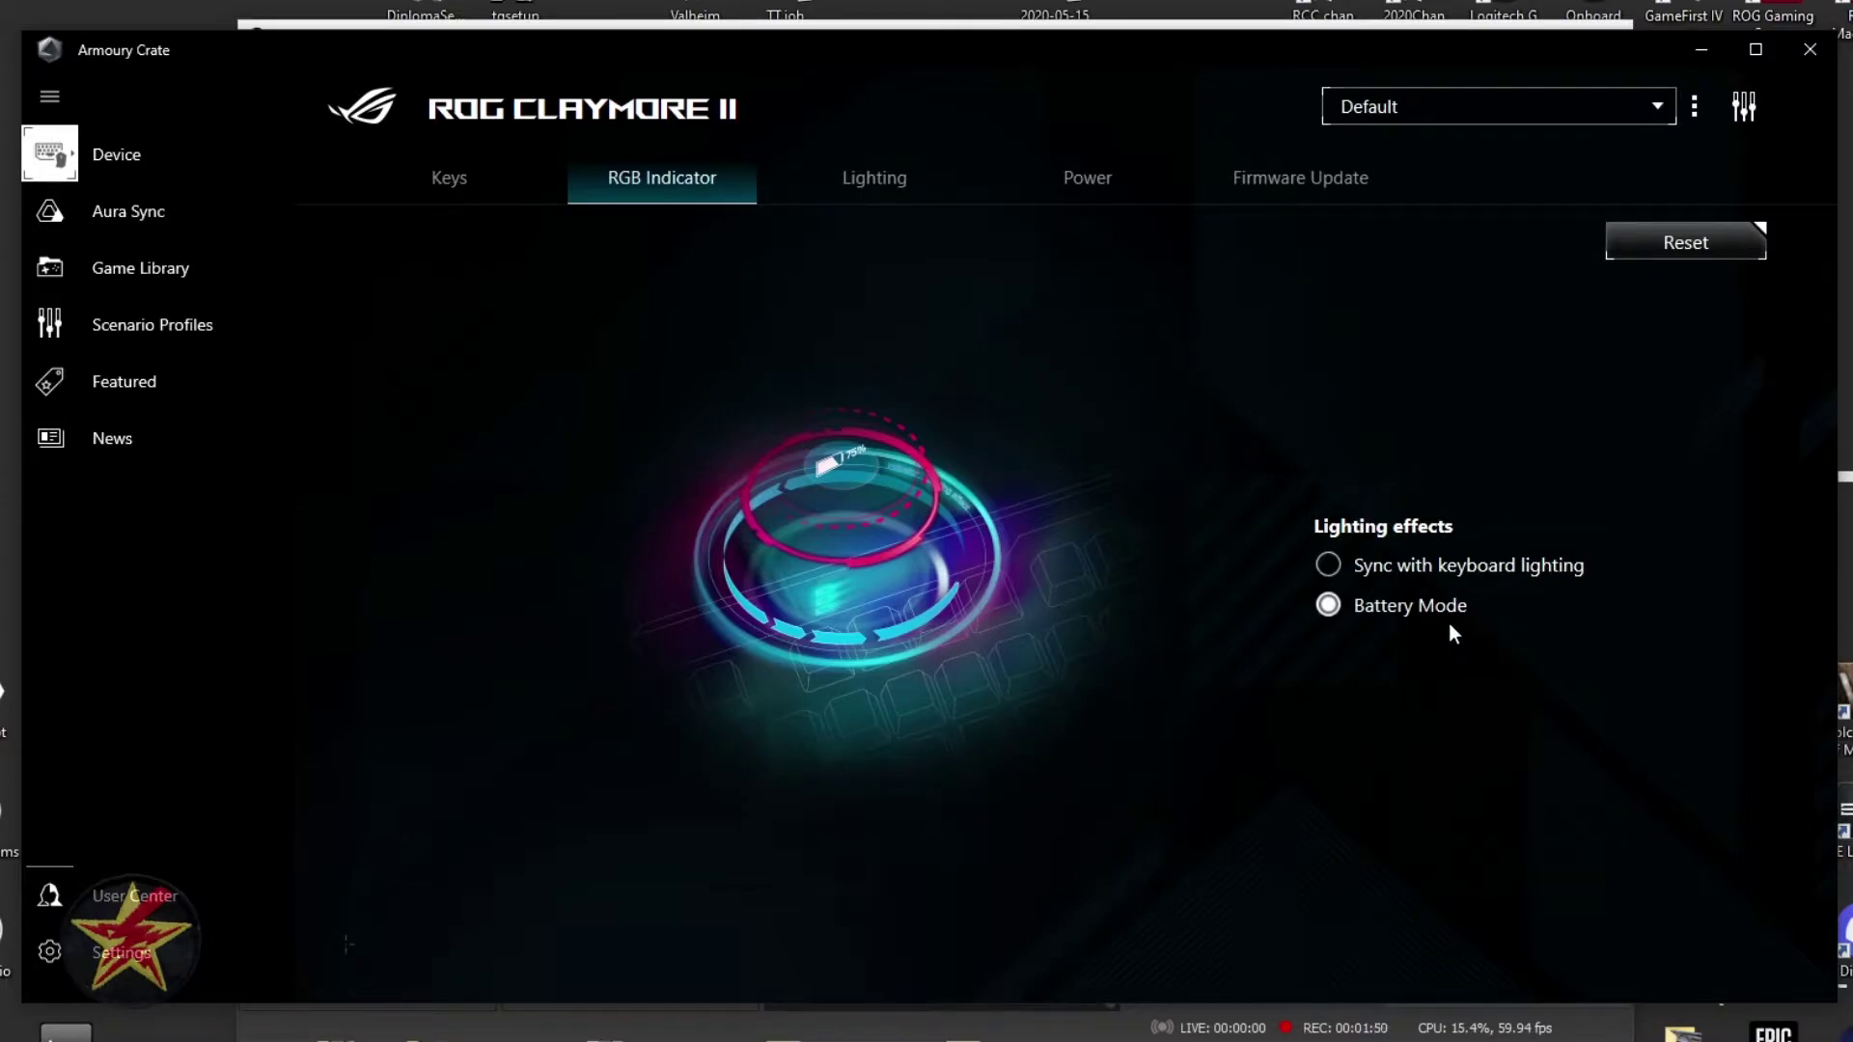
# Open keyboard Lighting, preview the static red colour picker without changes, then choose Breathing.
pyautogui.click(851, 191)
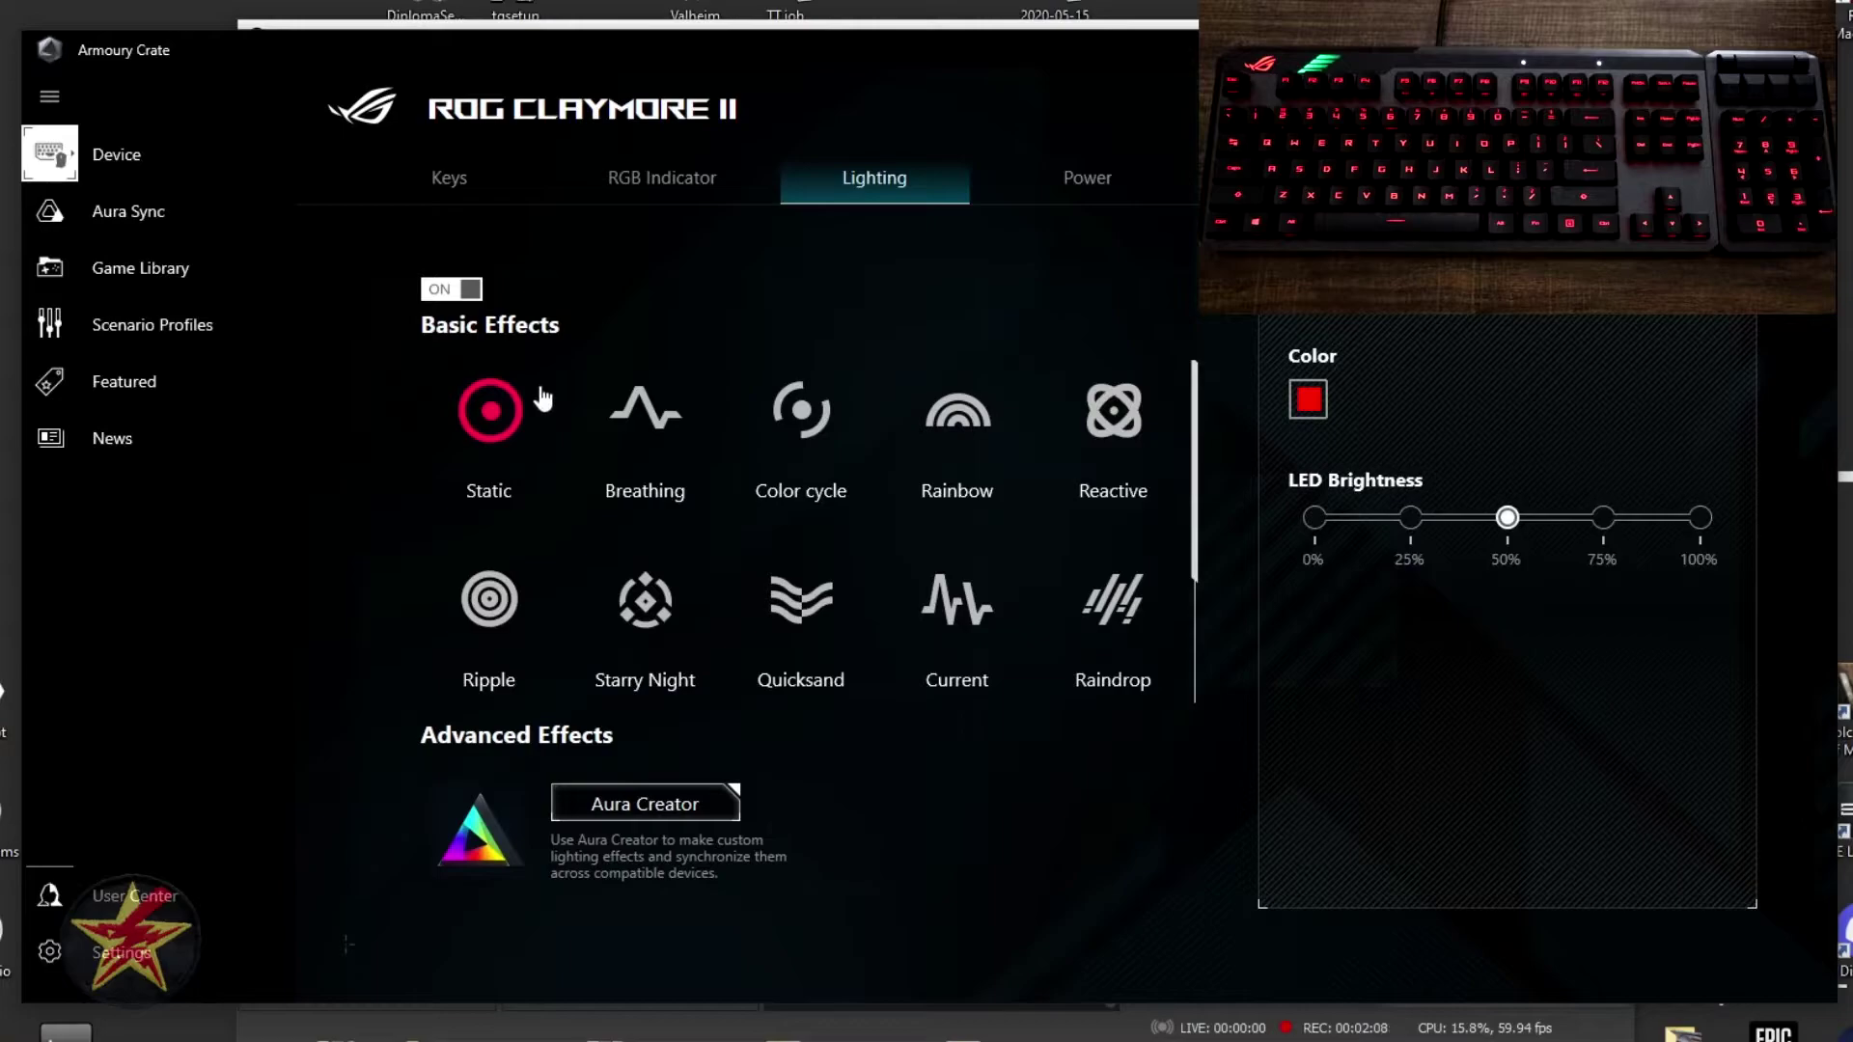
pyautogui.click(1311, 401)
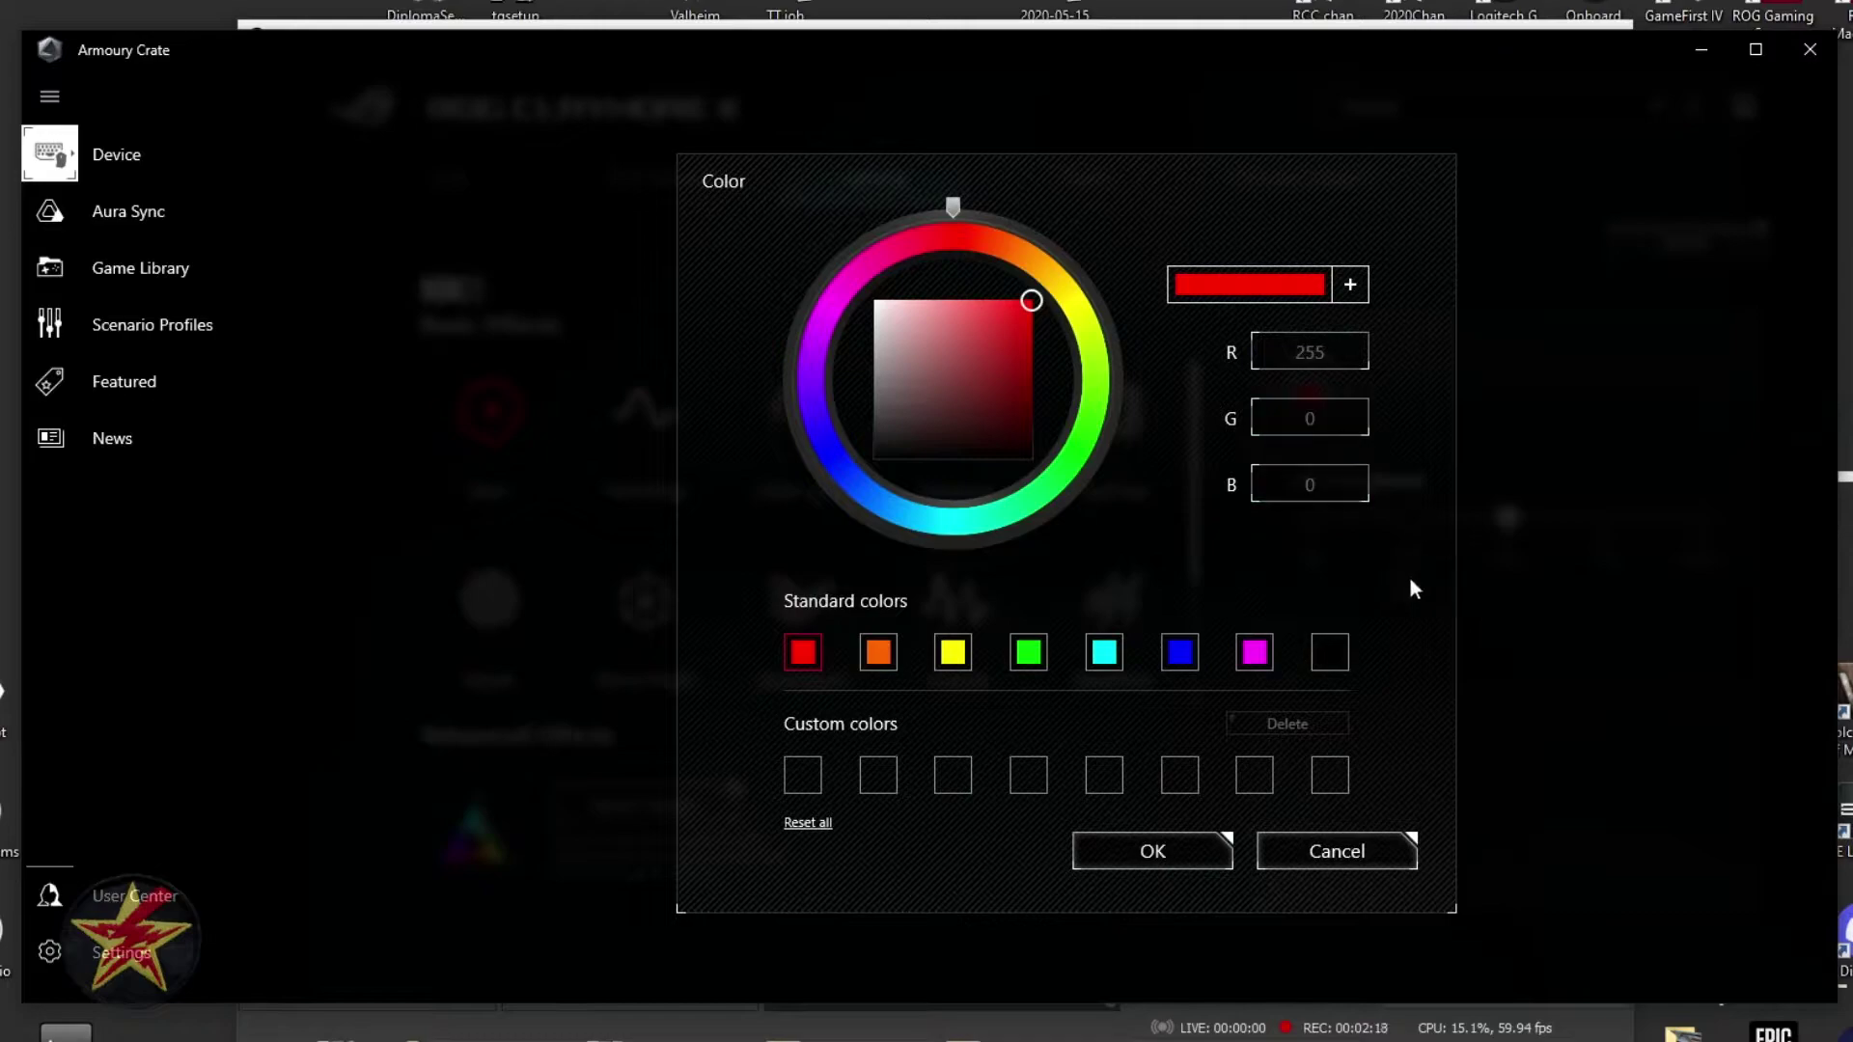
pyautogui.click(1329, 857)
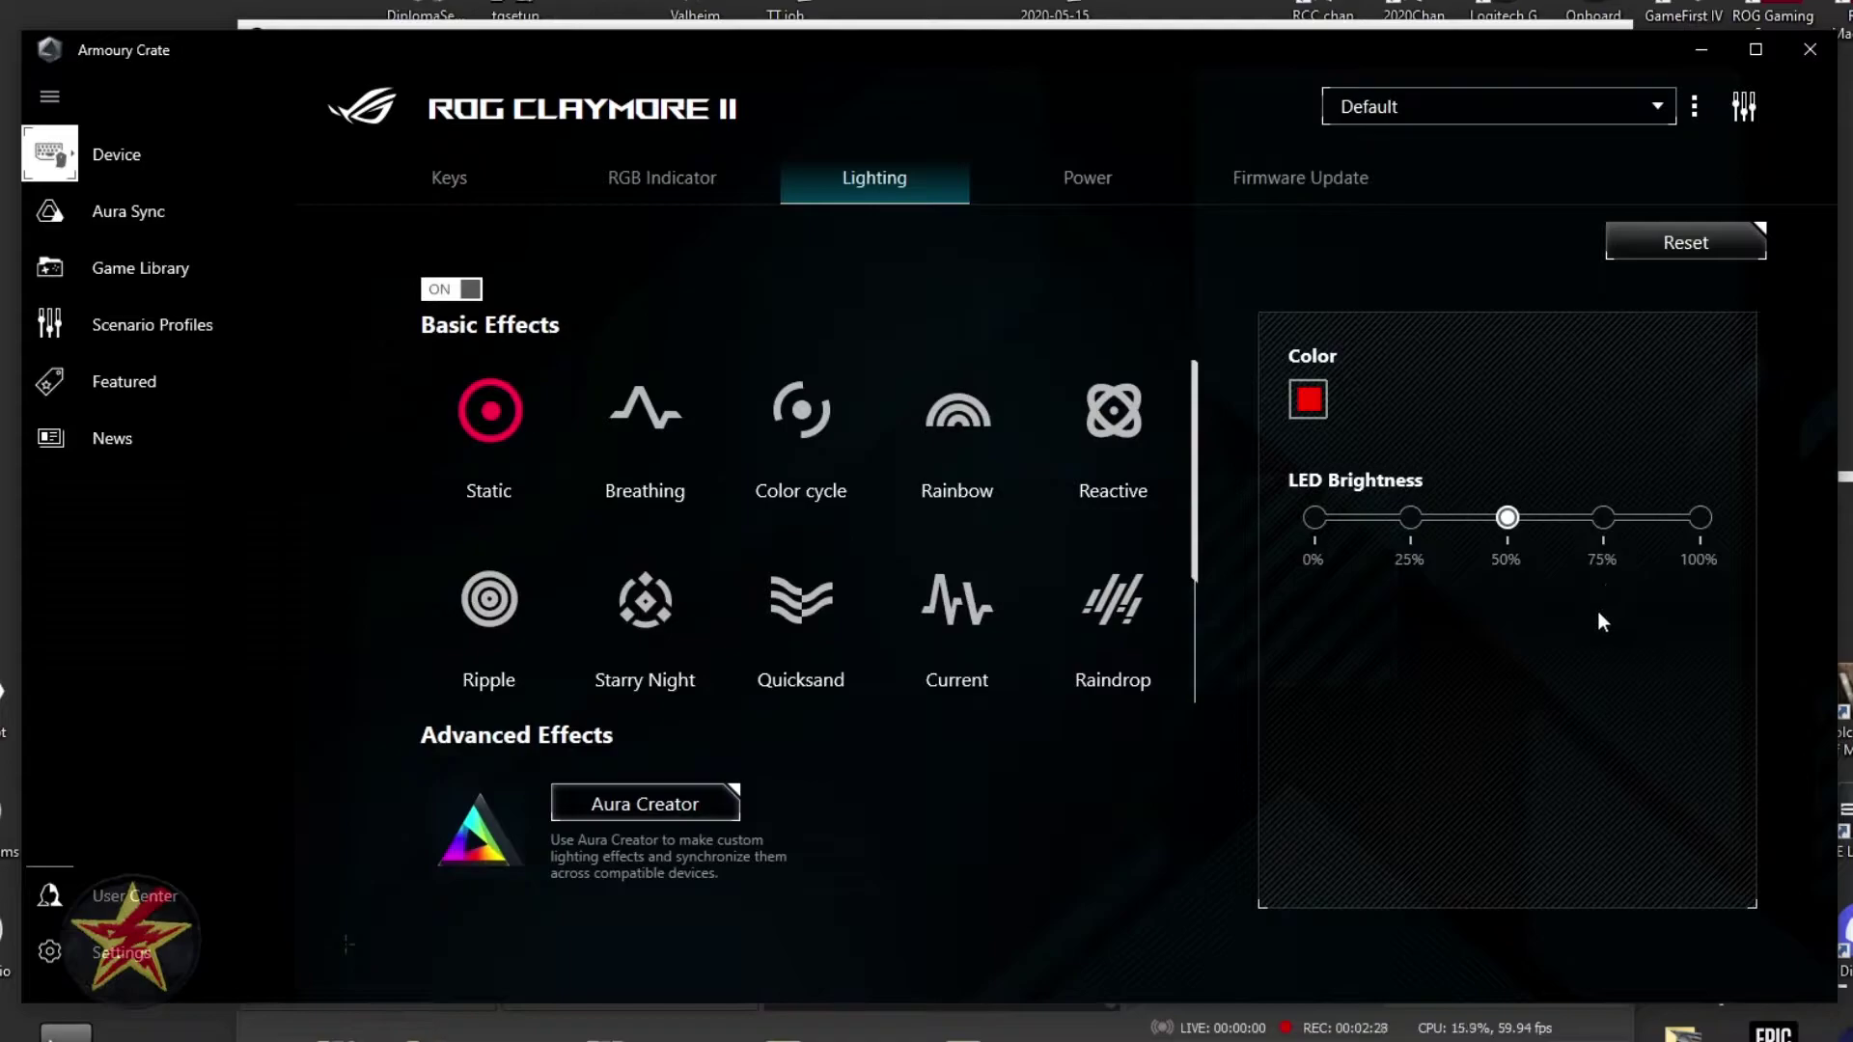
pyautogui.click(676, 418)
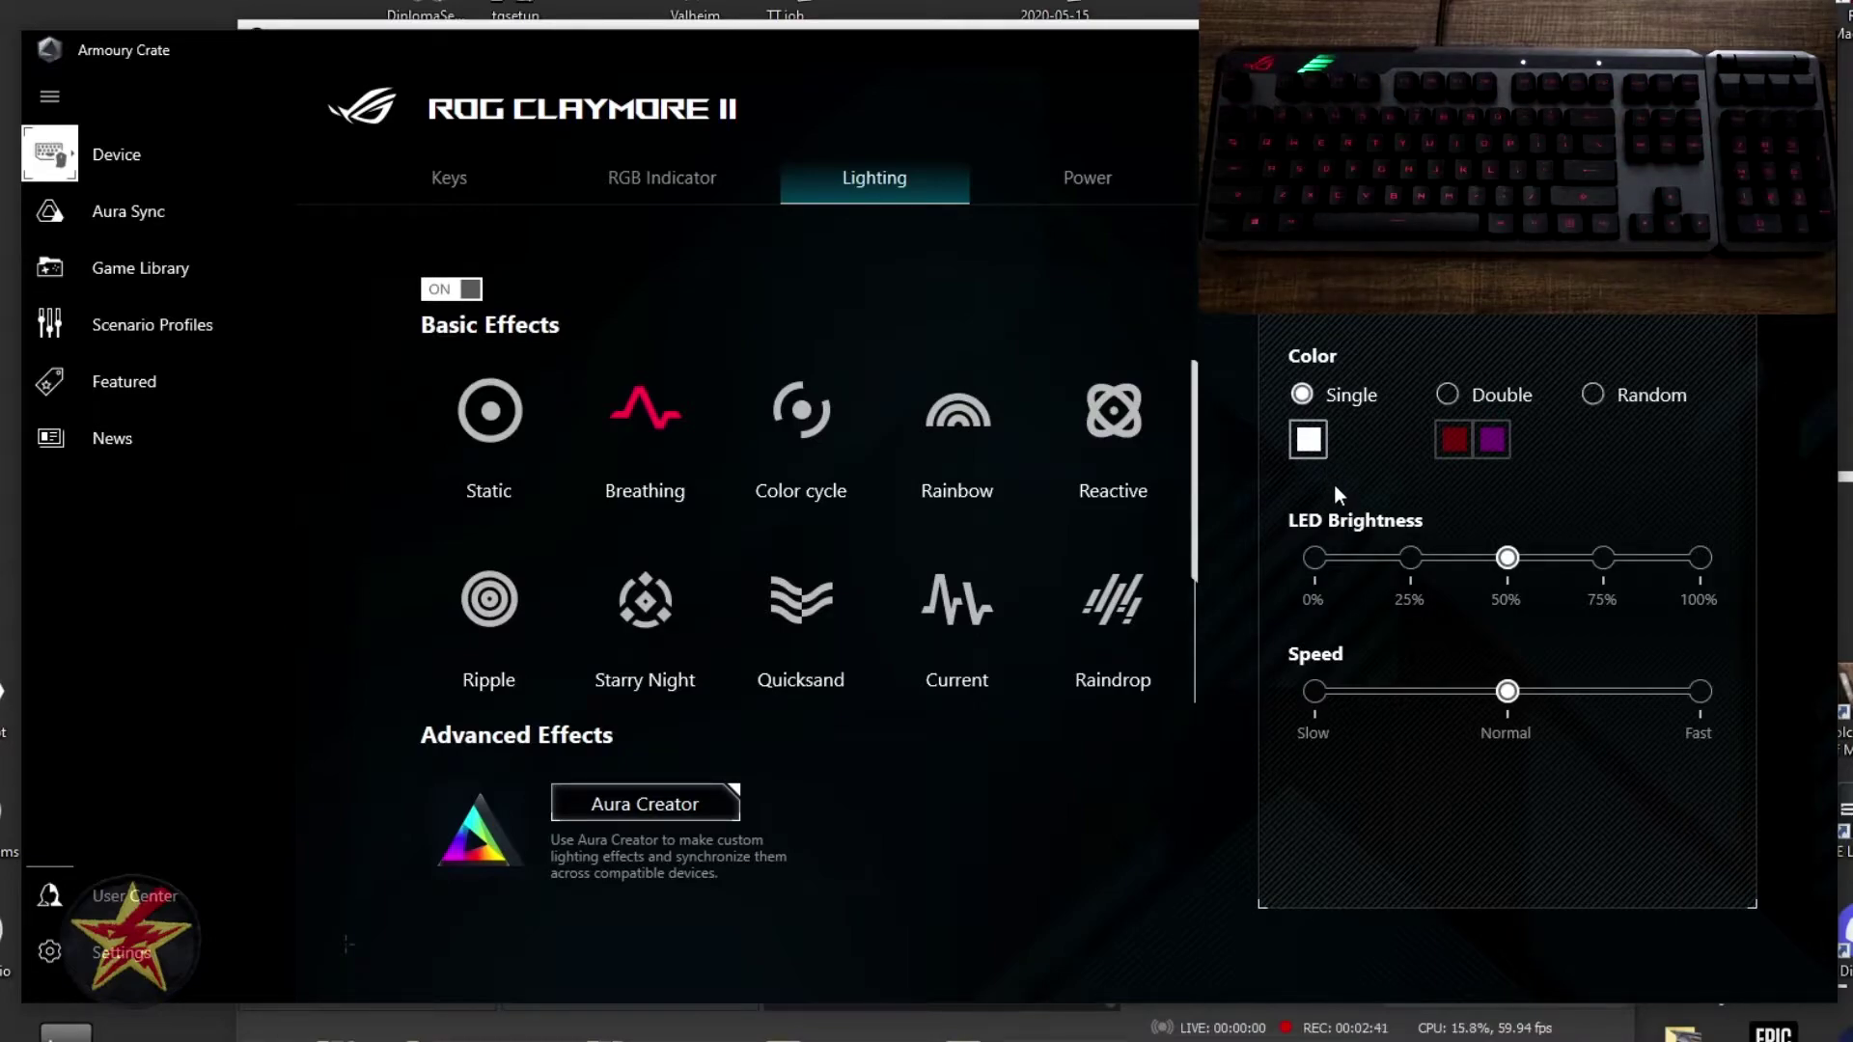
# Try Breathing with Double and Random colours and Fast speed, reset to Normal, then pick Color cycle and Rainbow.
pyautogui.click(1450, 398)
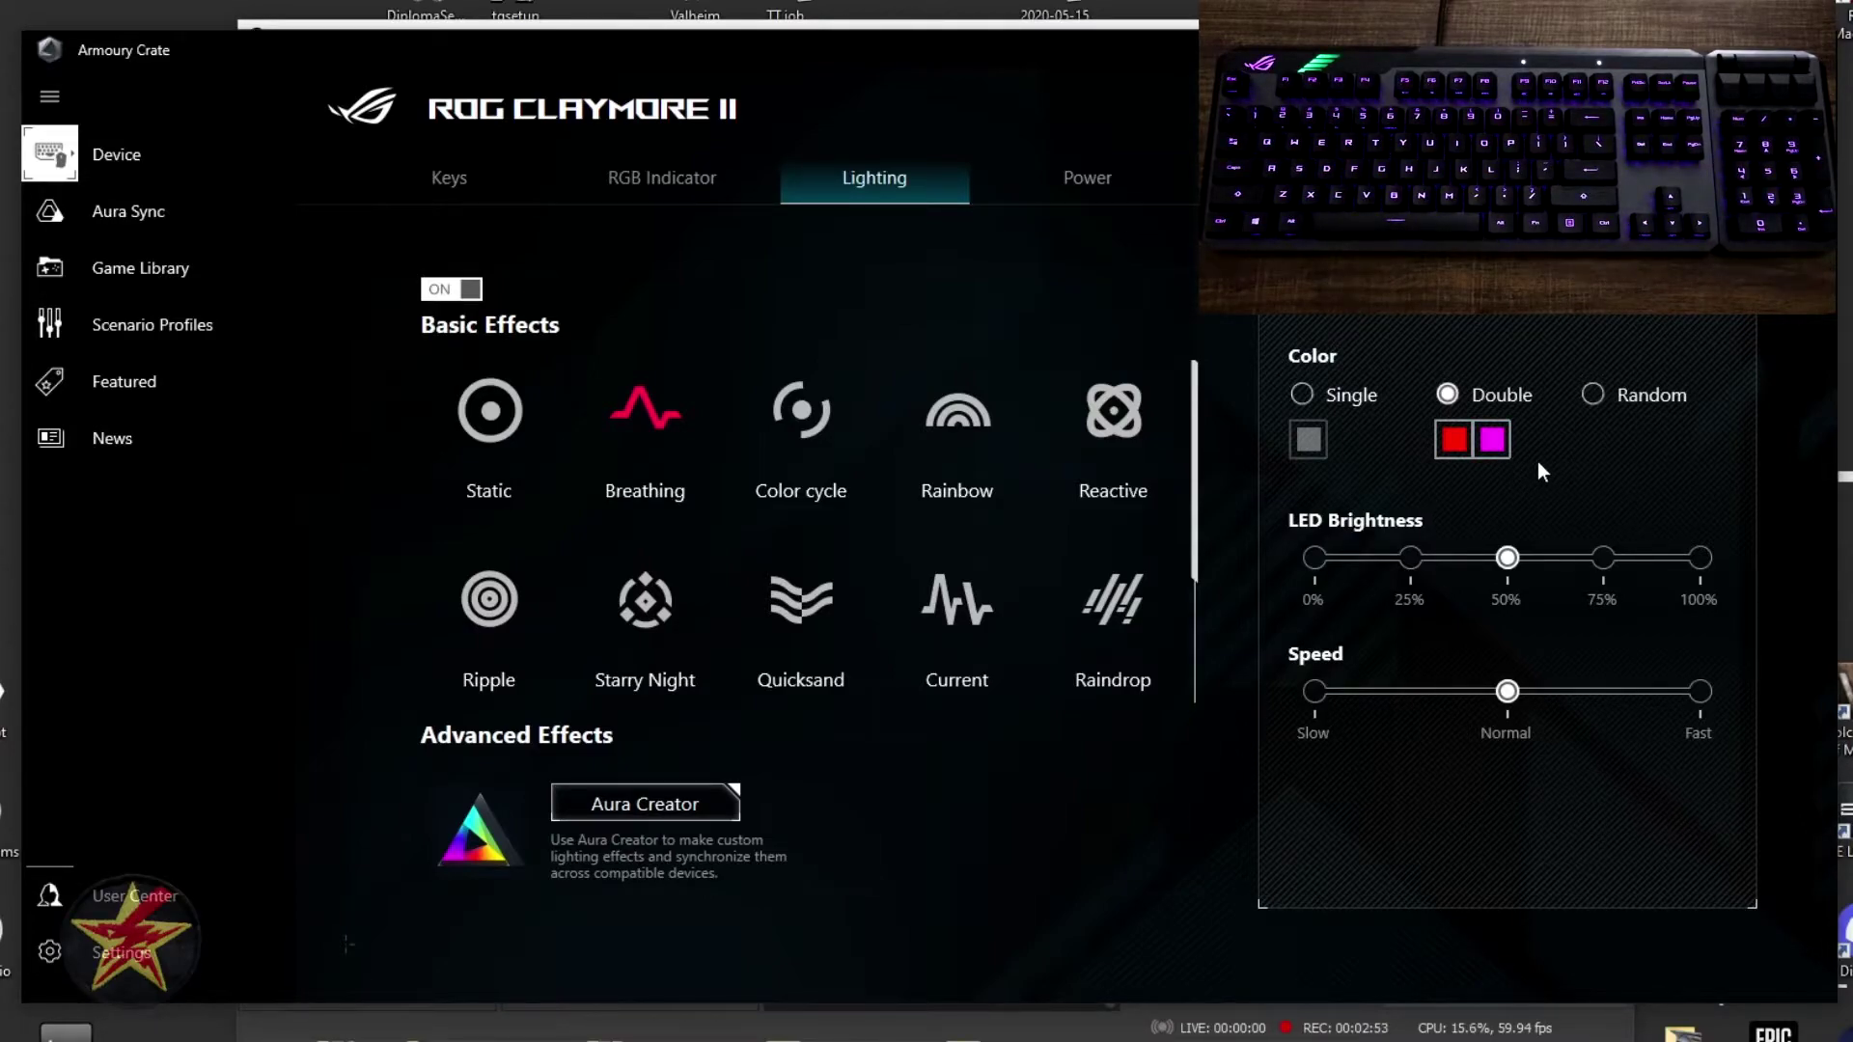
pyautogui.click(1595, 397)
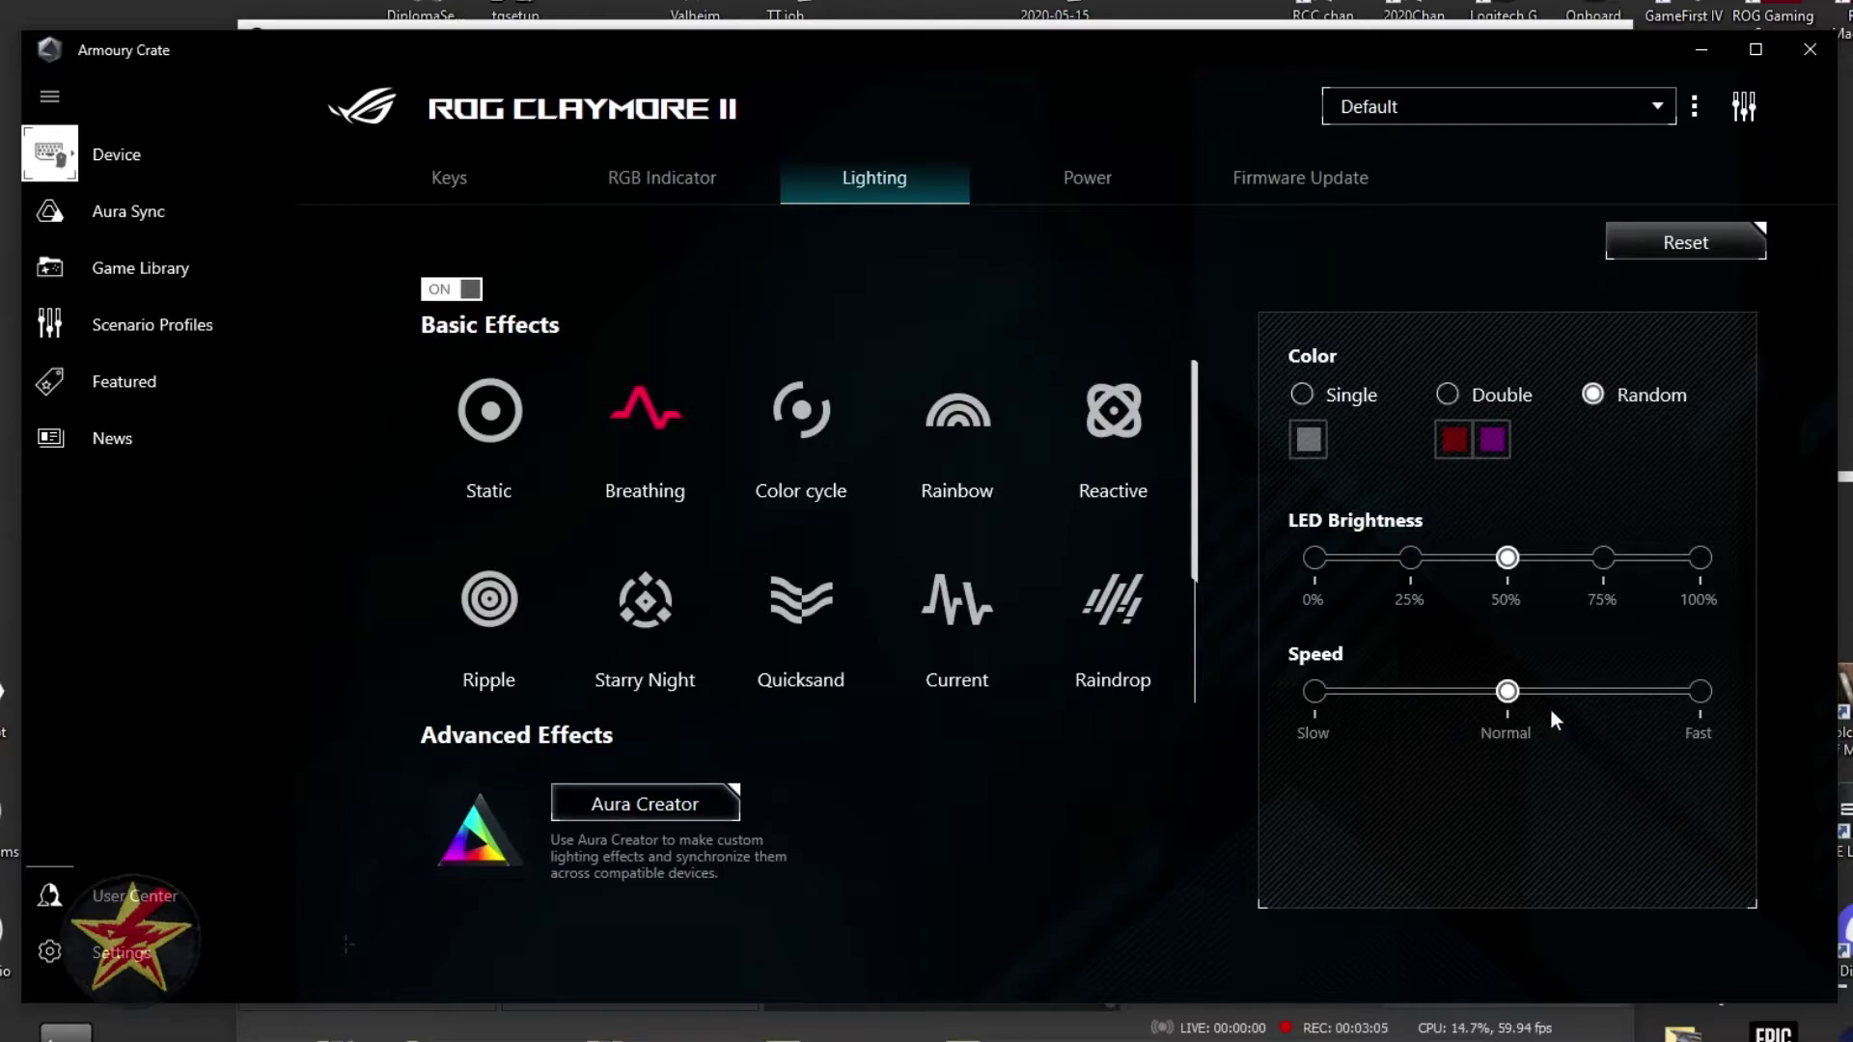
pyautogui.click(1700, 691)
pyautogui.click(1506, 691)
pyautogui.click(806, 436)
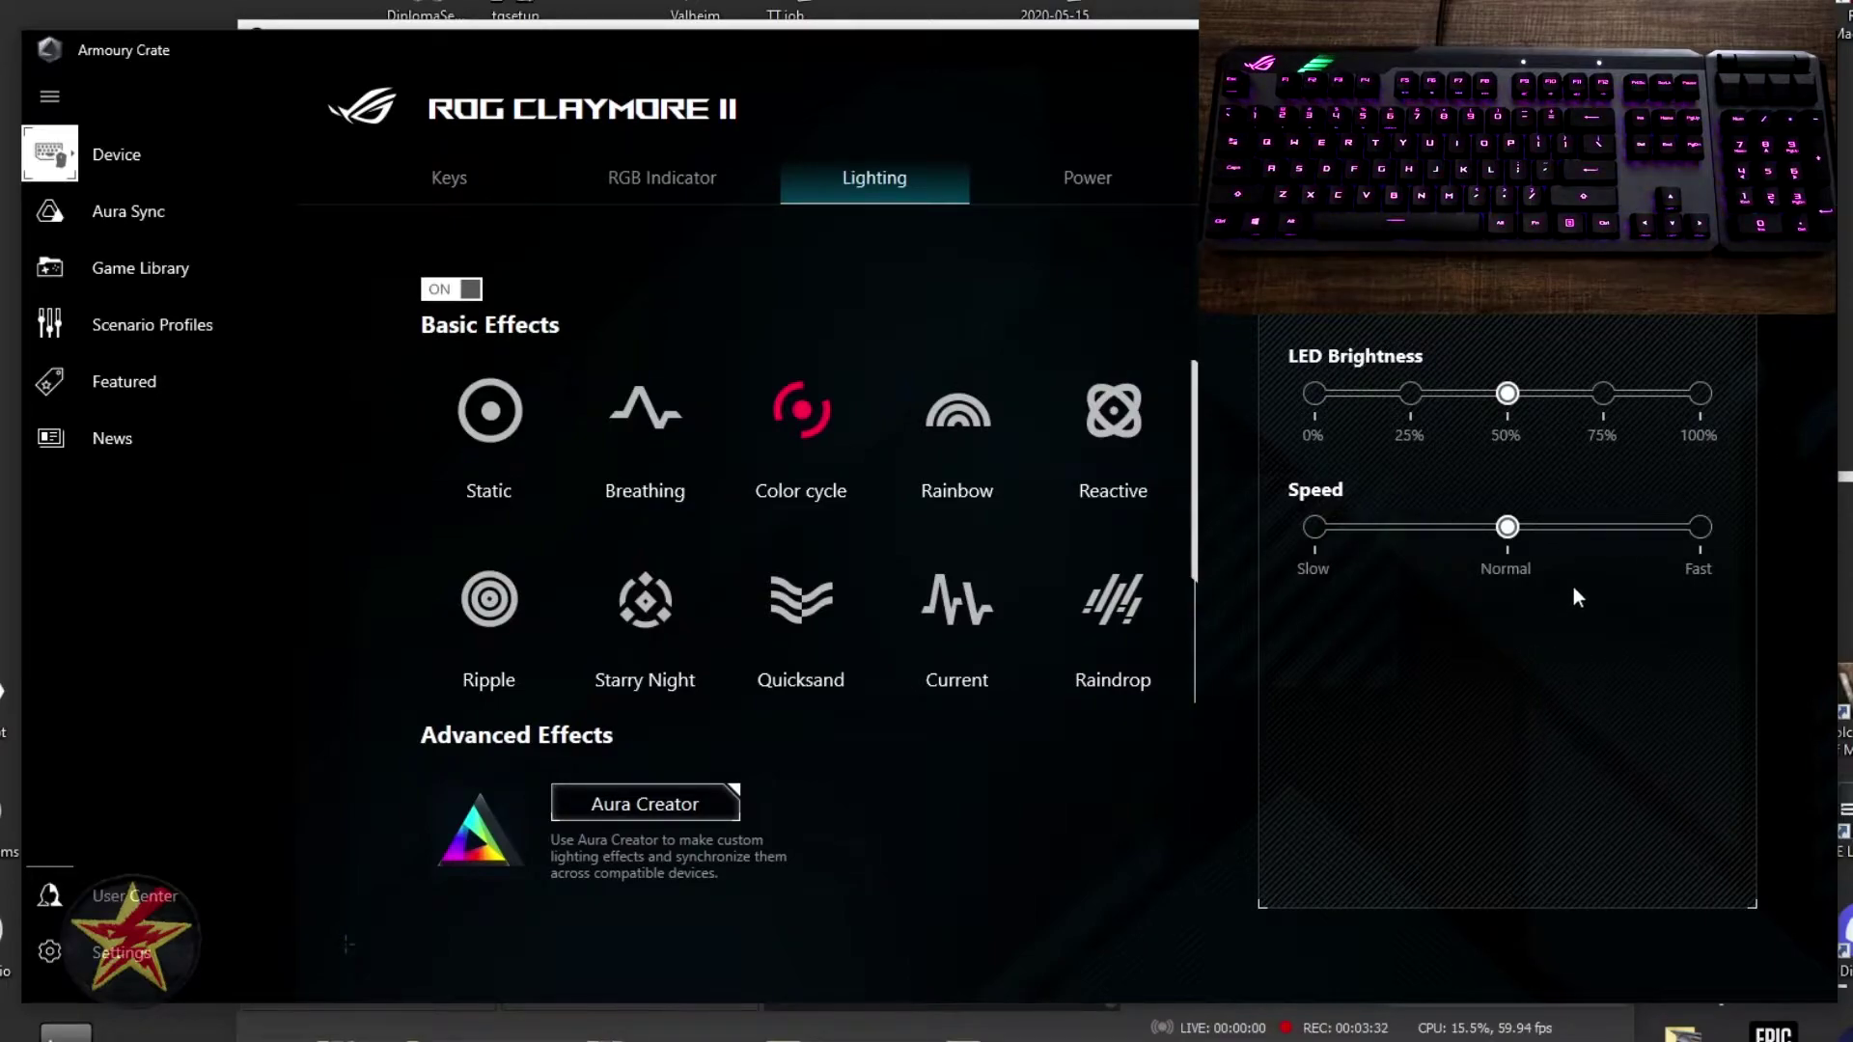
pyautogui.click(963, 422)
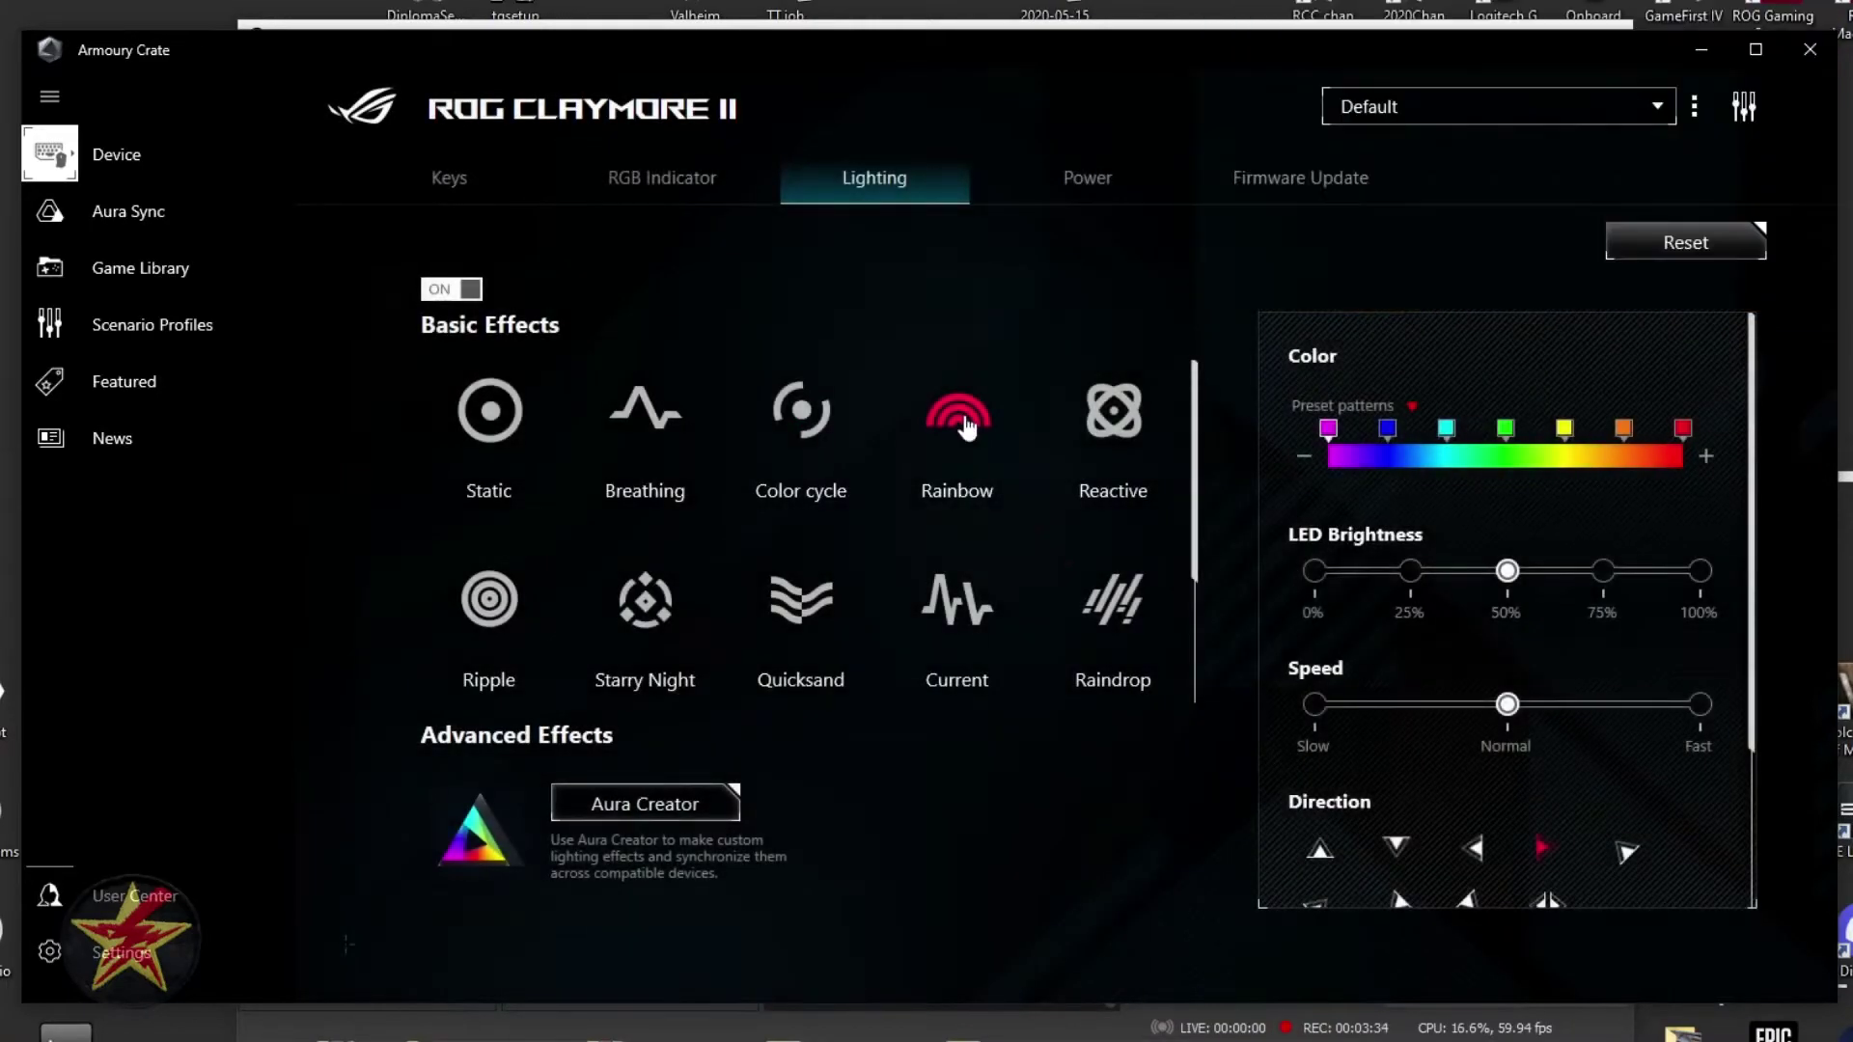
# Preview the Rainbow effect's red preset colour picker and cancel it unchanged.
pyautogui.click(1679, 430)
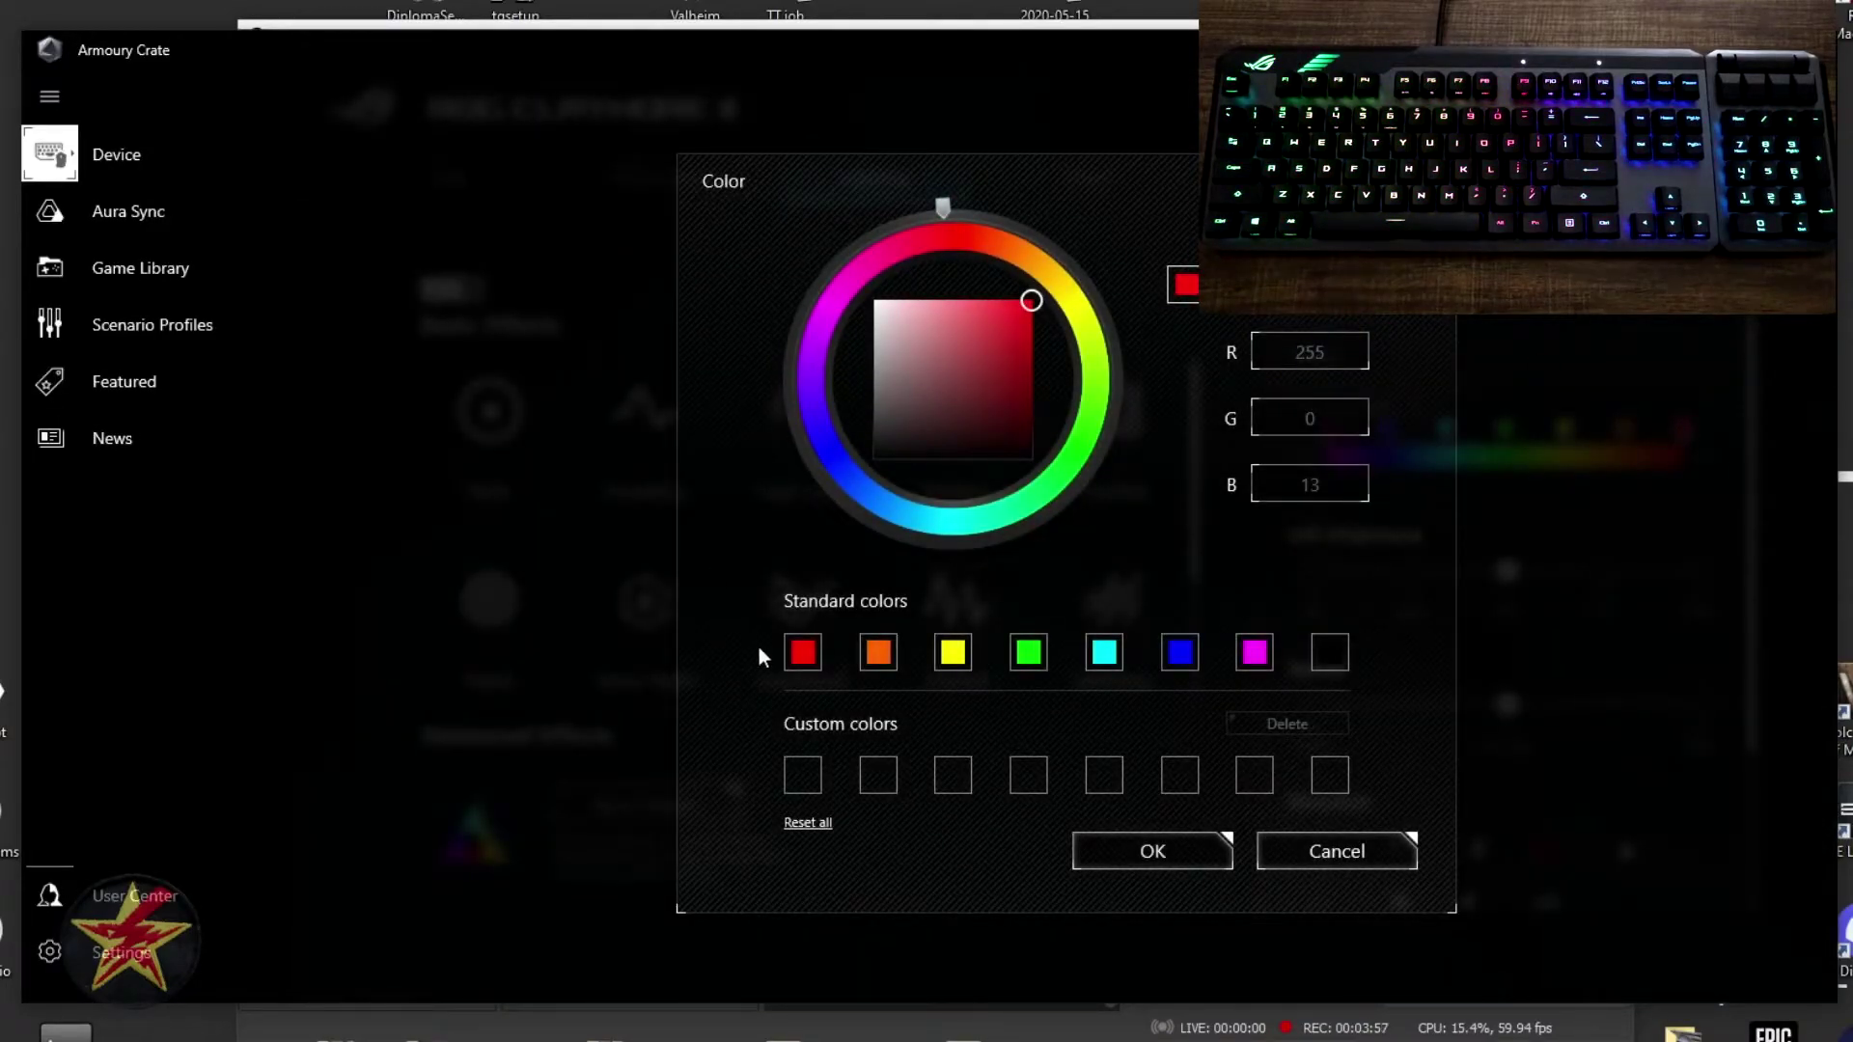
pyautogui.click(1303, 859)
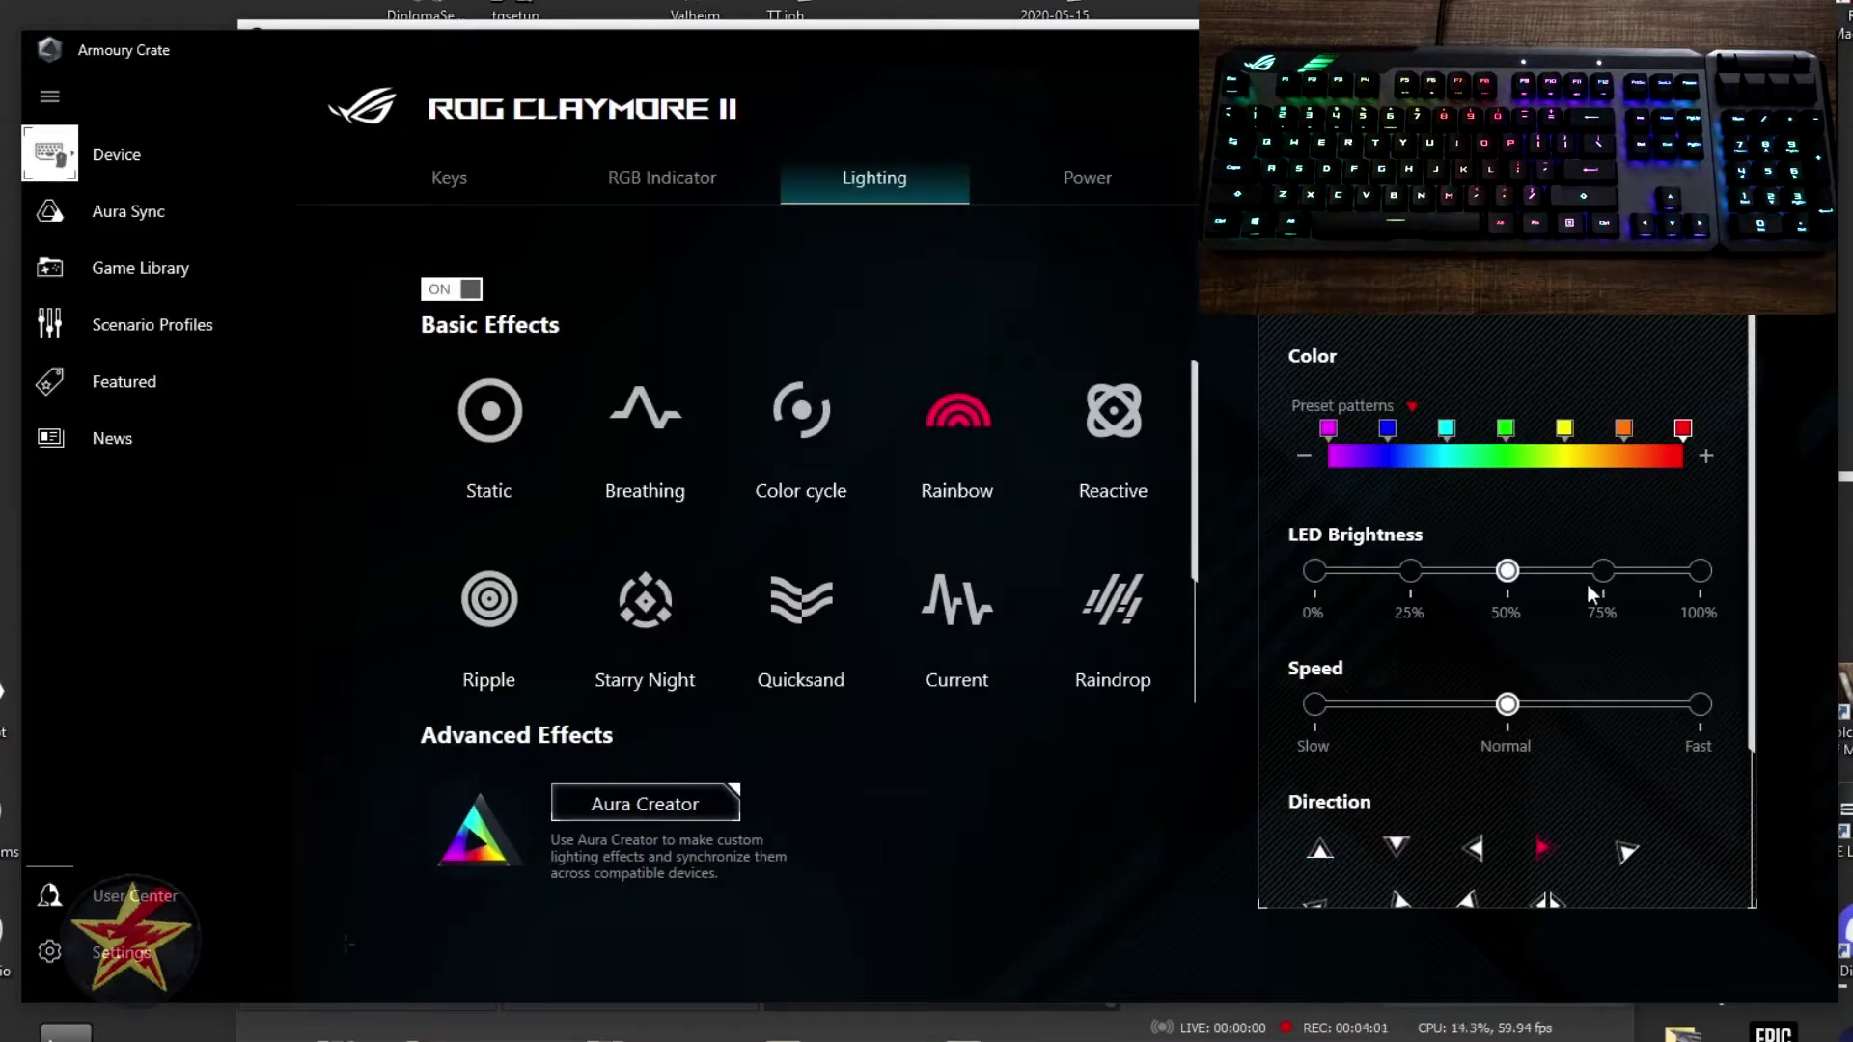
pyautogui.scroll(-3, 1708, 778)
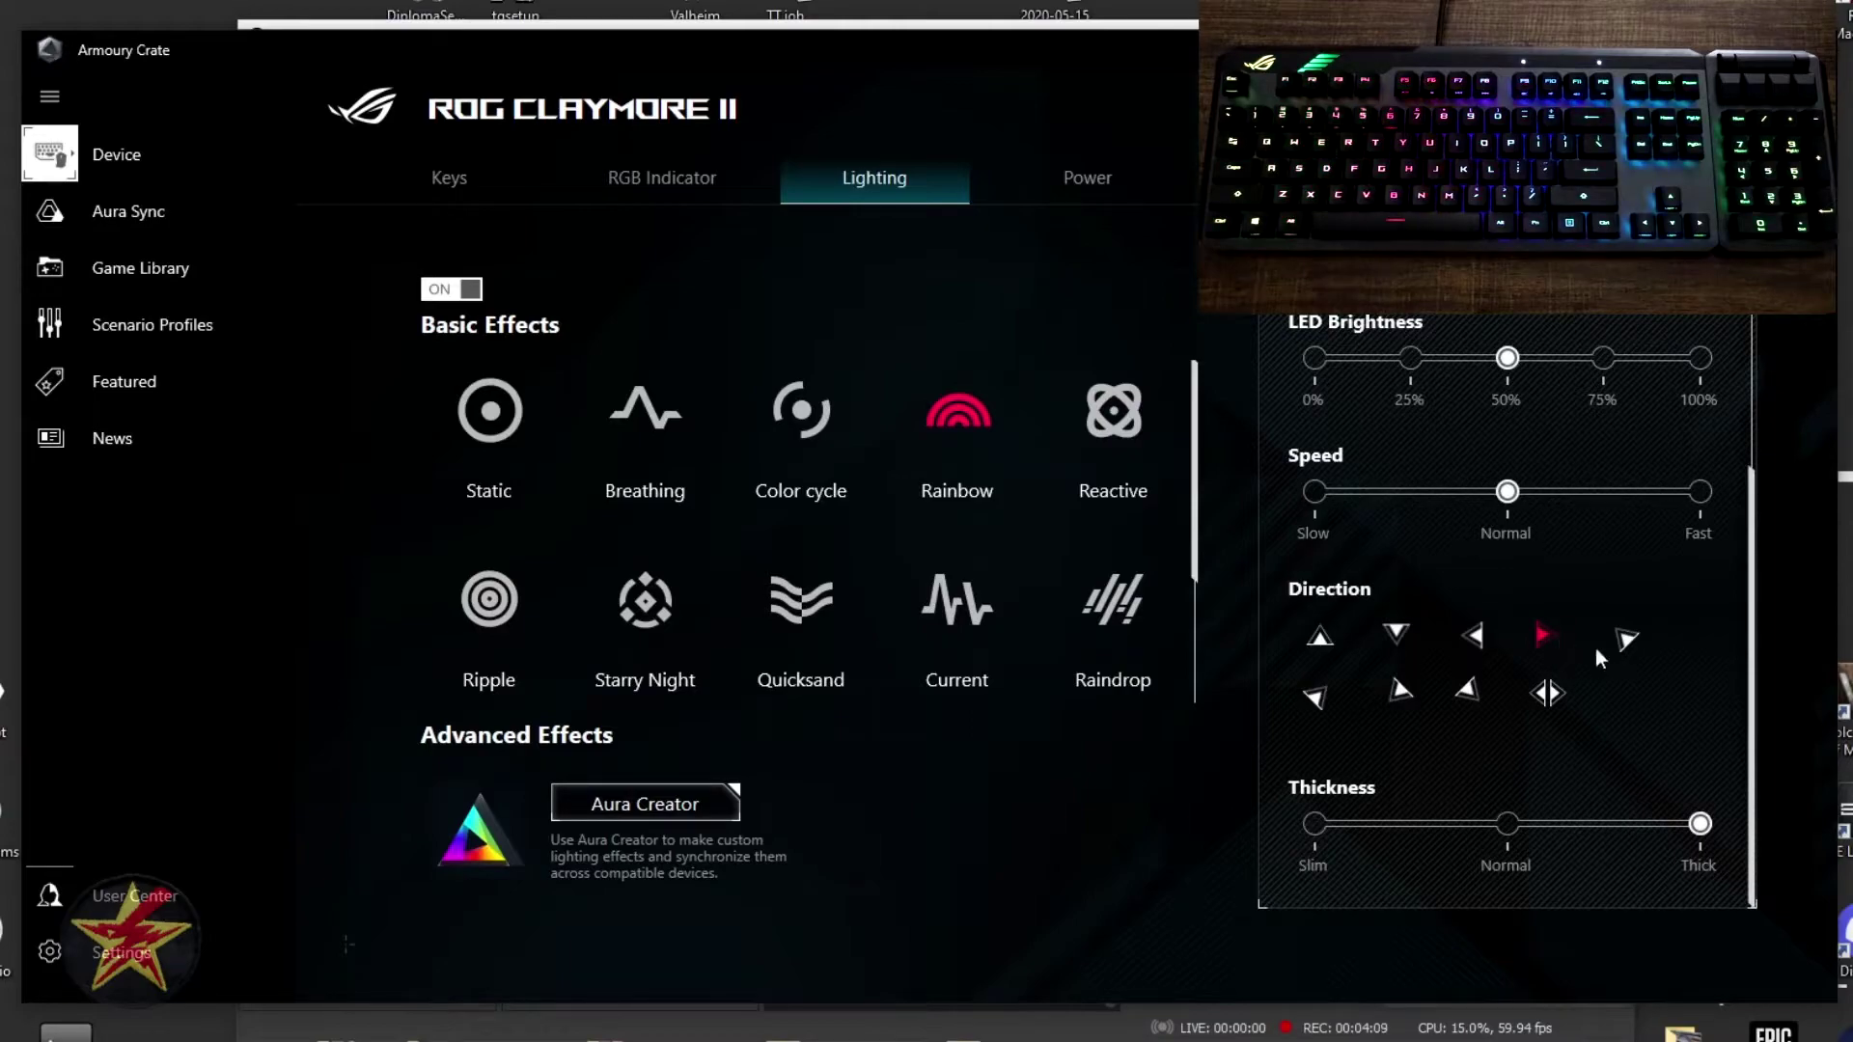
# Flip the Rainbow direction left and back right, and thickness to Normal and back to Thick.
pyautogui.click(1491, 643)
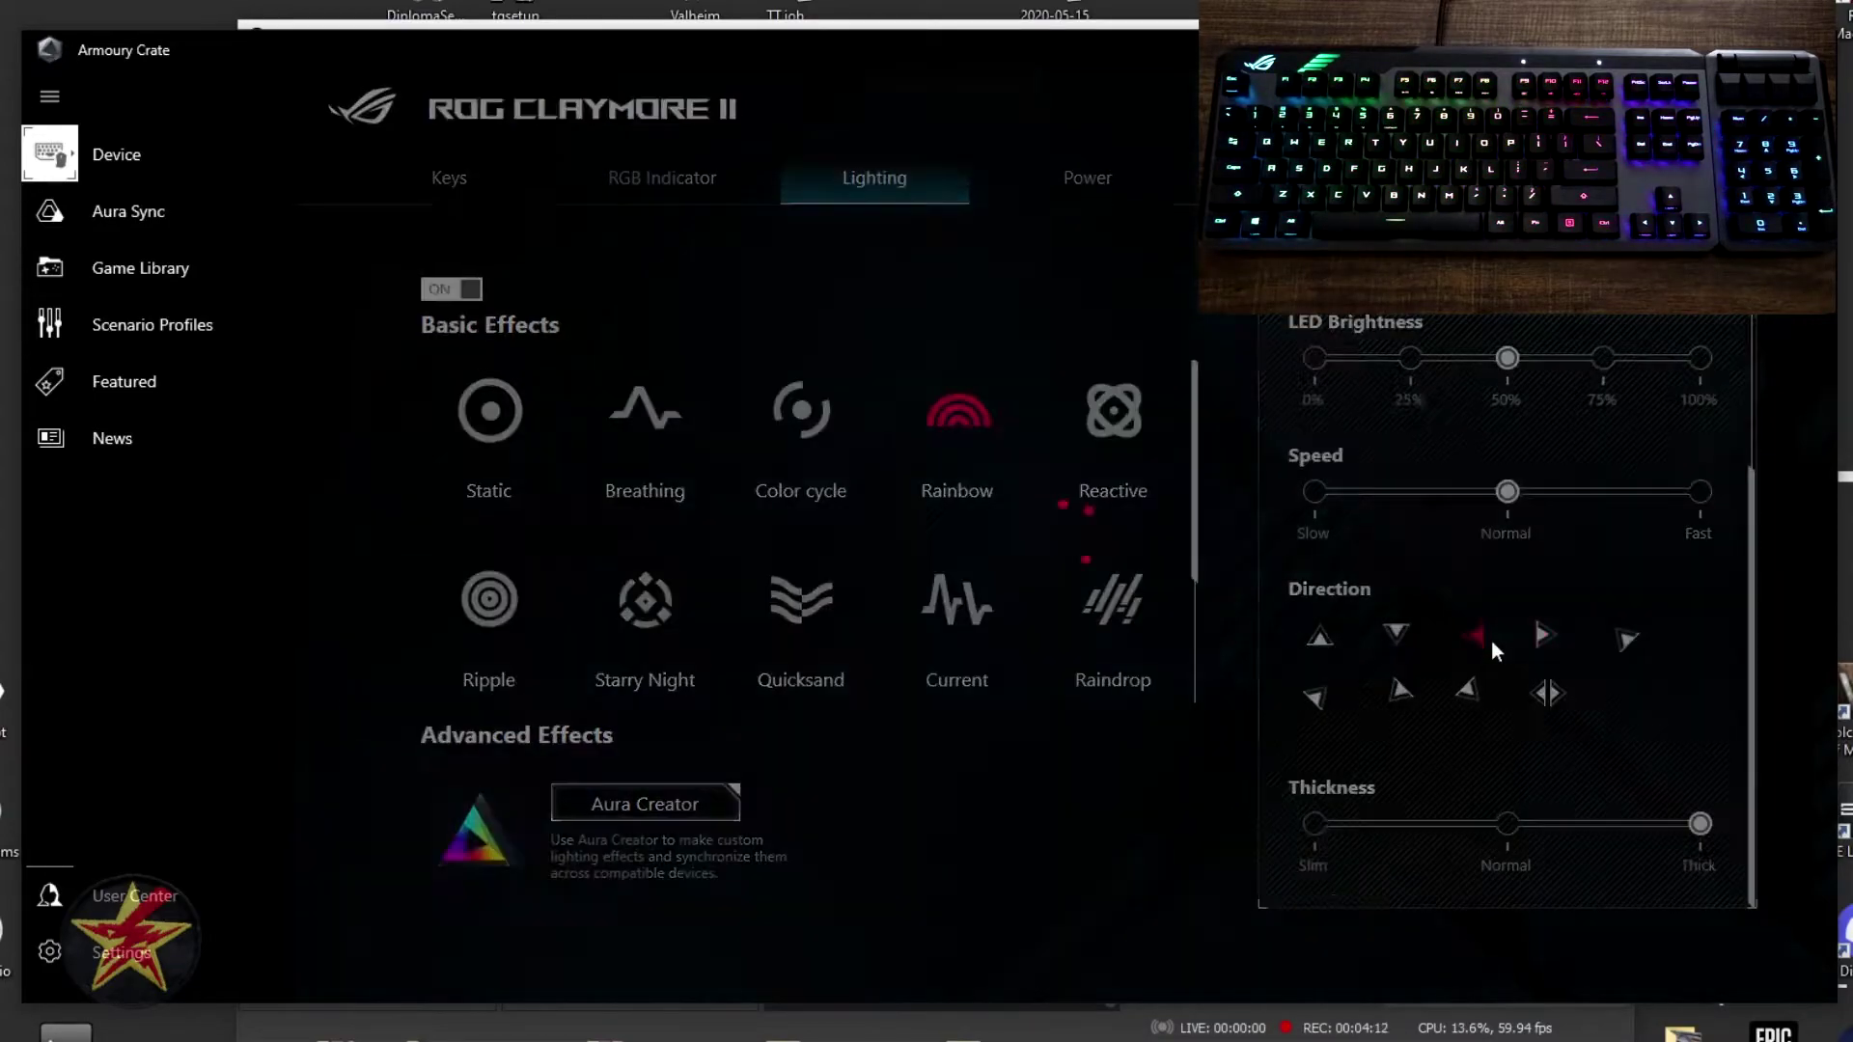
pyautogui.click(1544, 637)
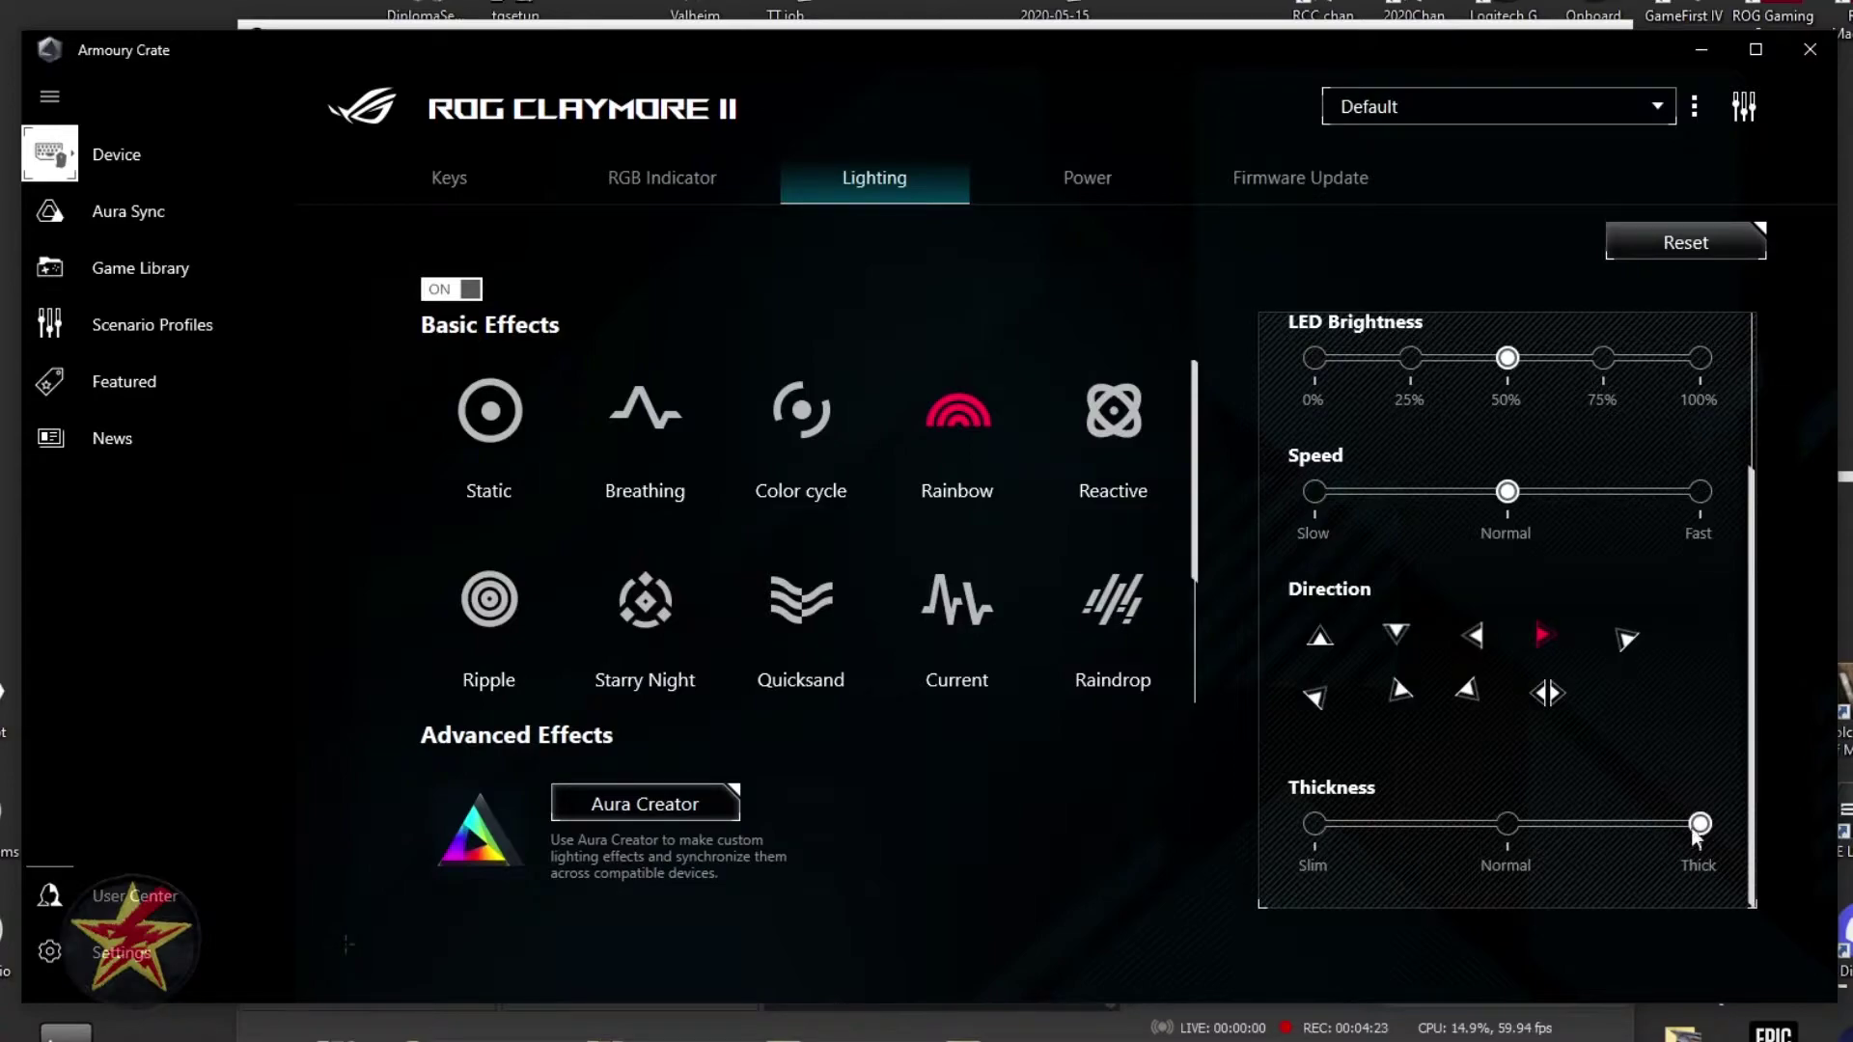
pyautogui.click(1510, 834)
pyautogui.click(1700, 825)
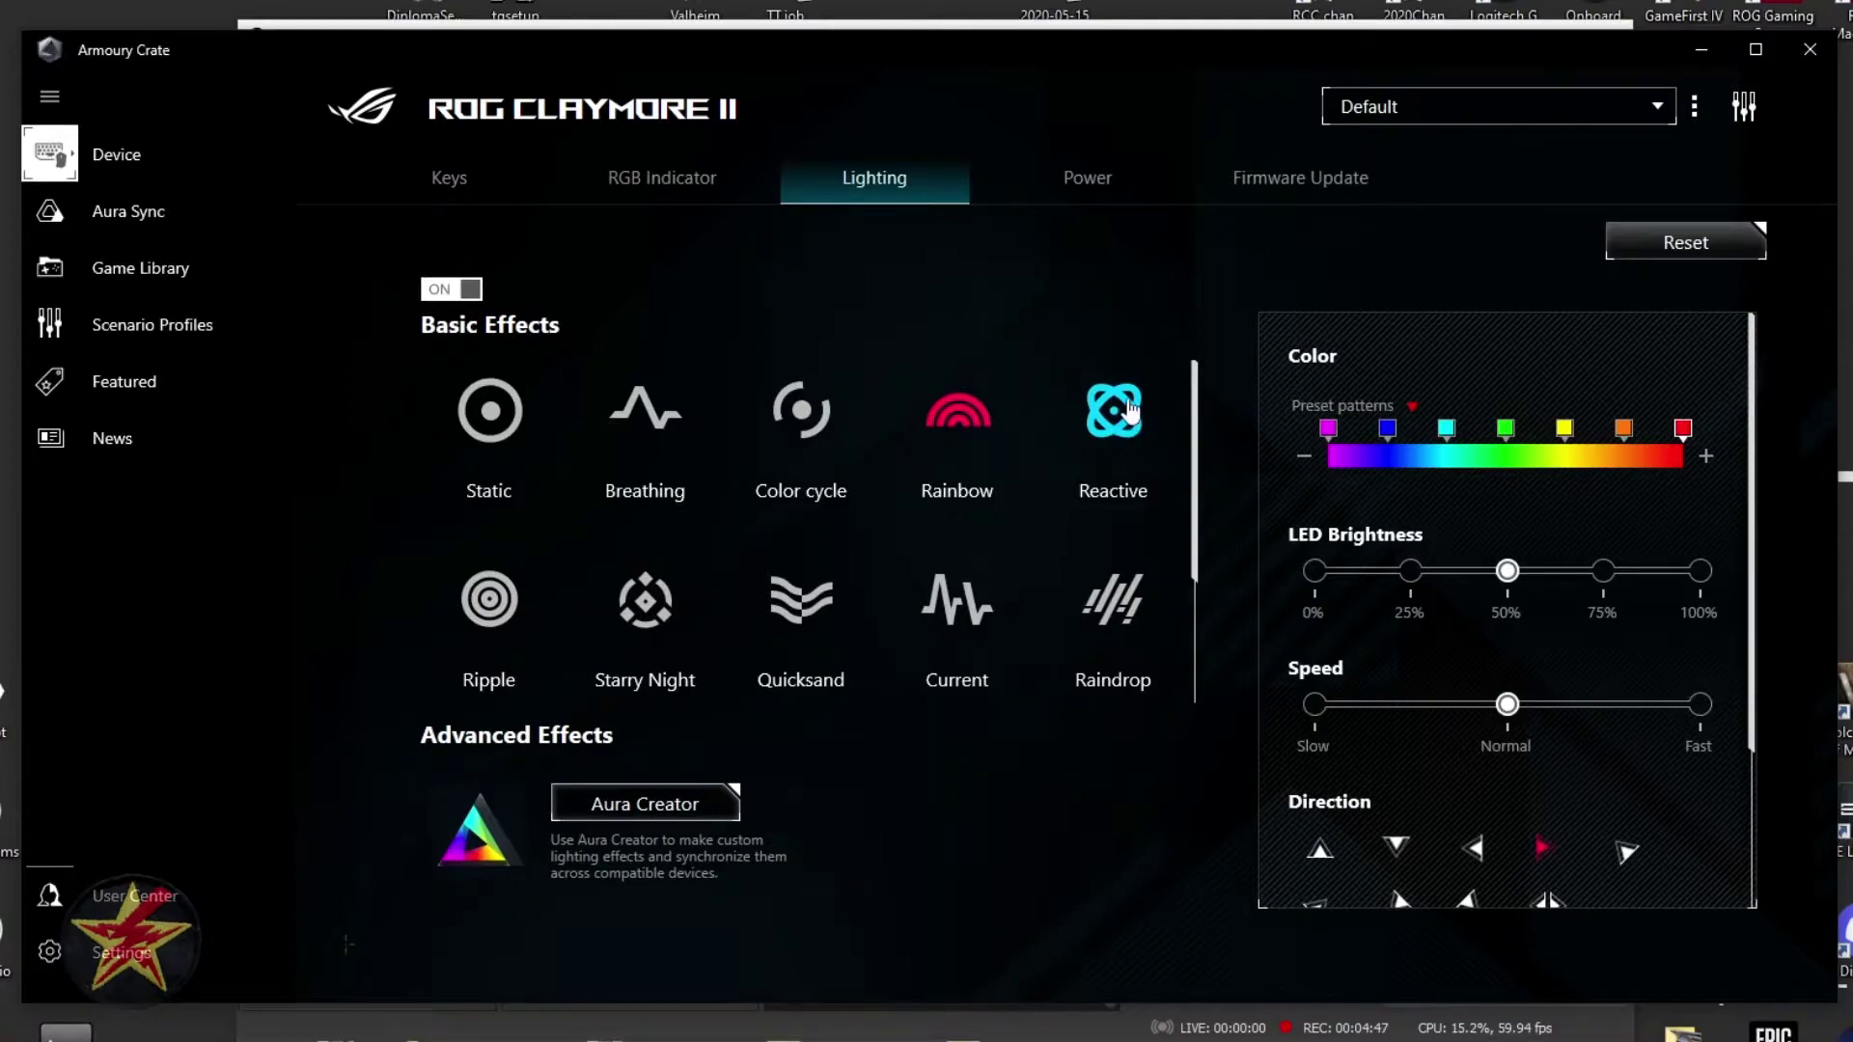
# Try Reactive, set Ripple's colour to the preset Pattern, then move on to Starry Night.
pyautogui.click(1129, 410)
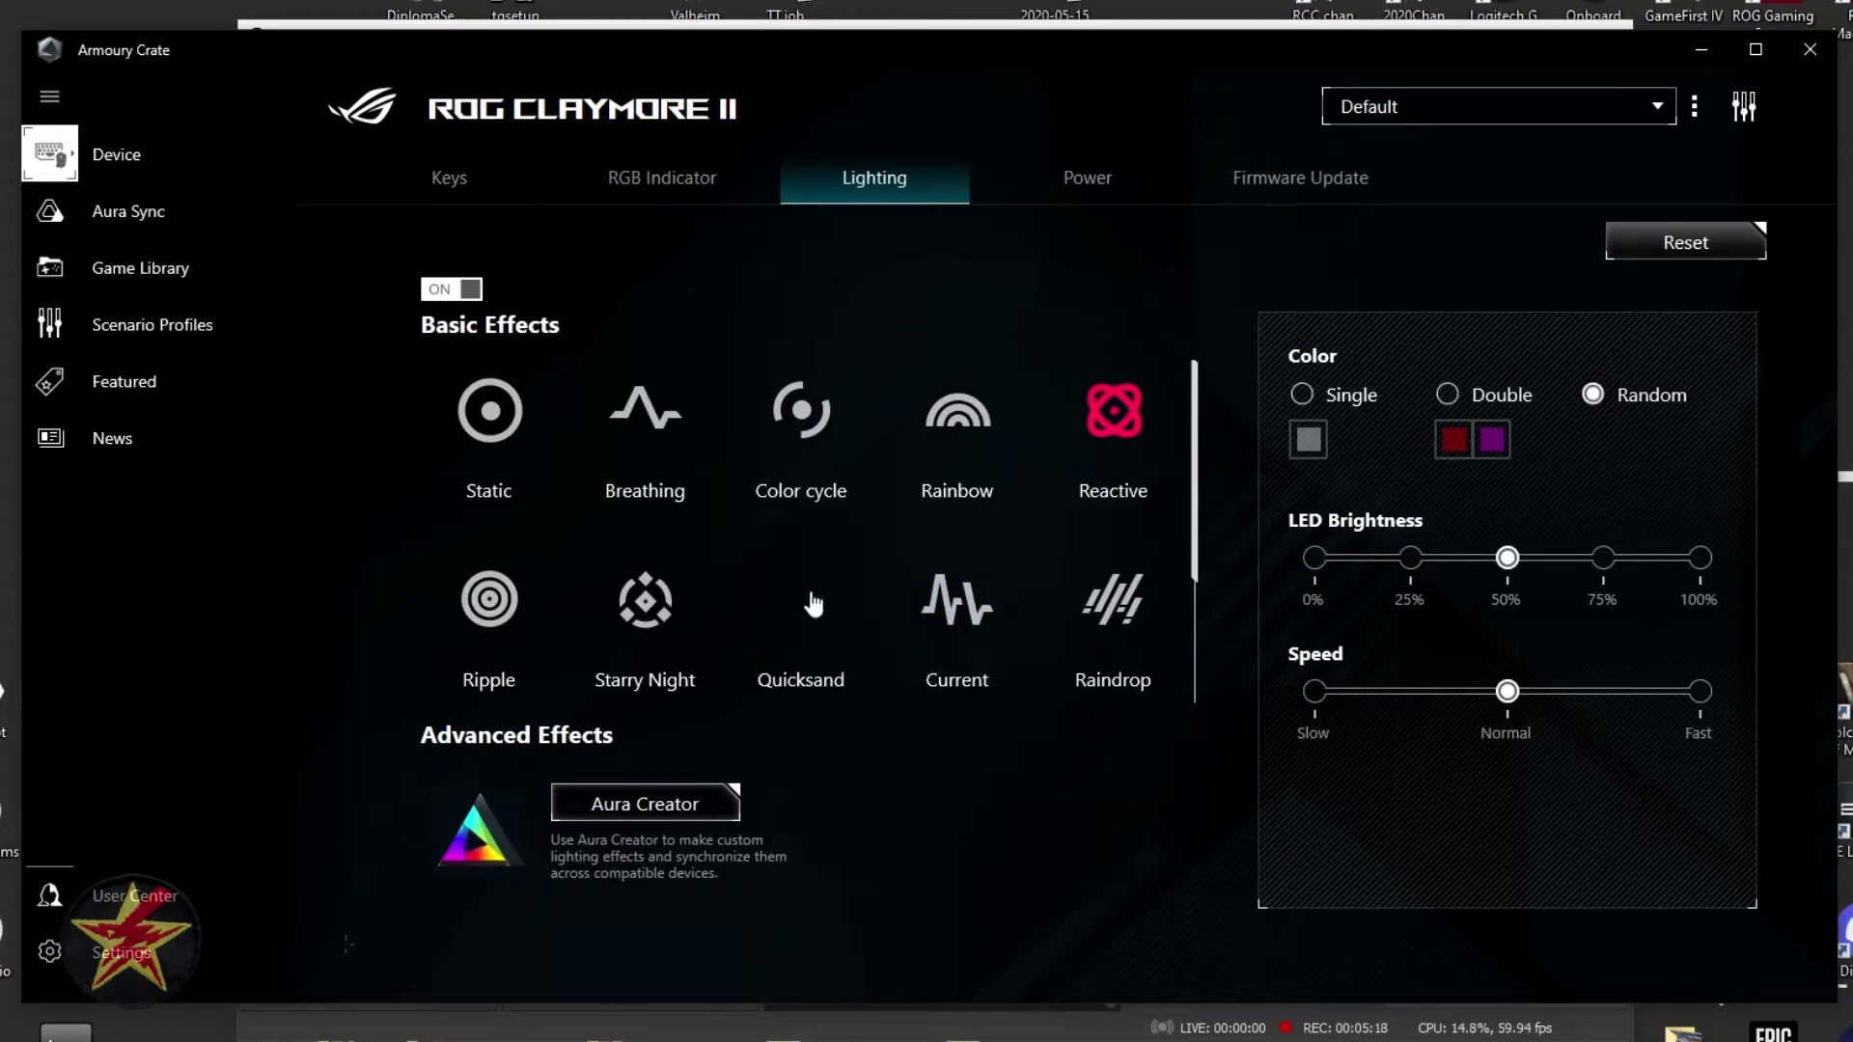
pyautogui.click(508, 618)
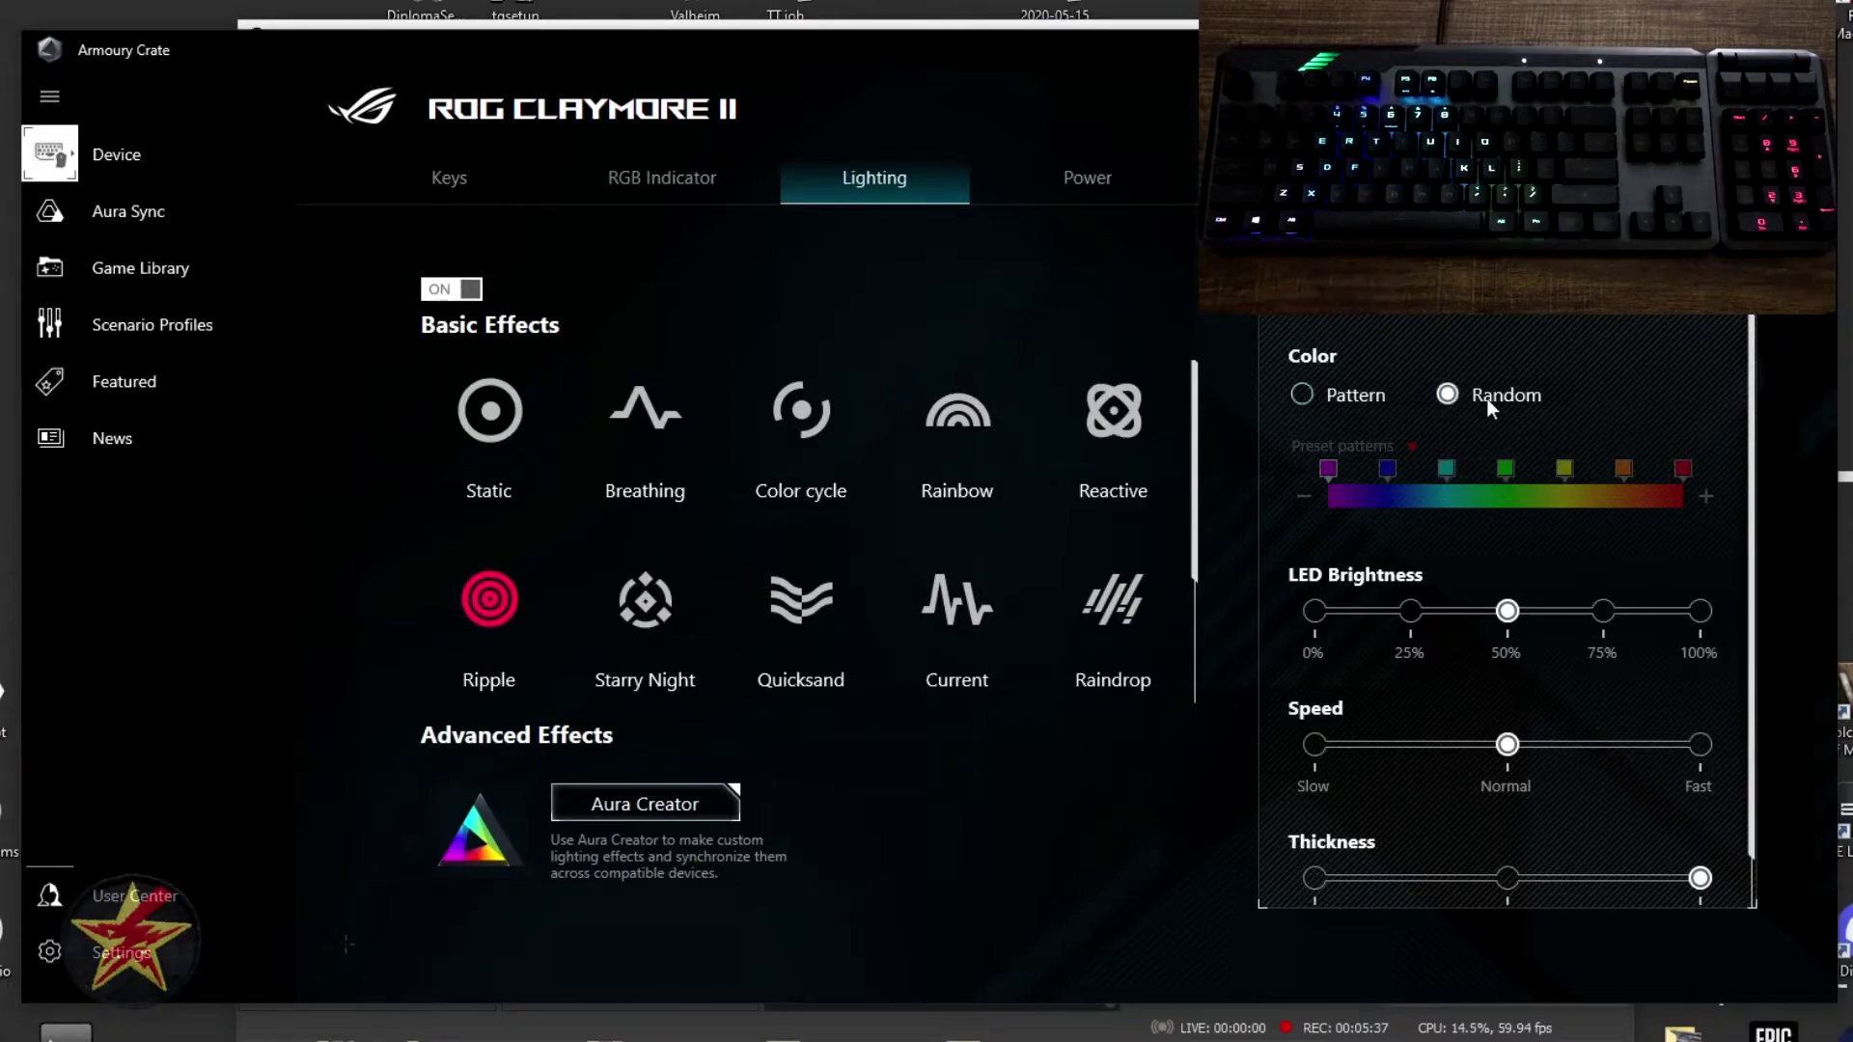
pyautogui.click(1302, 395)
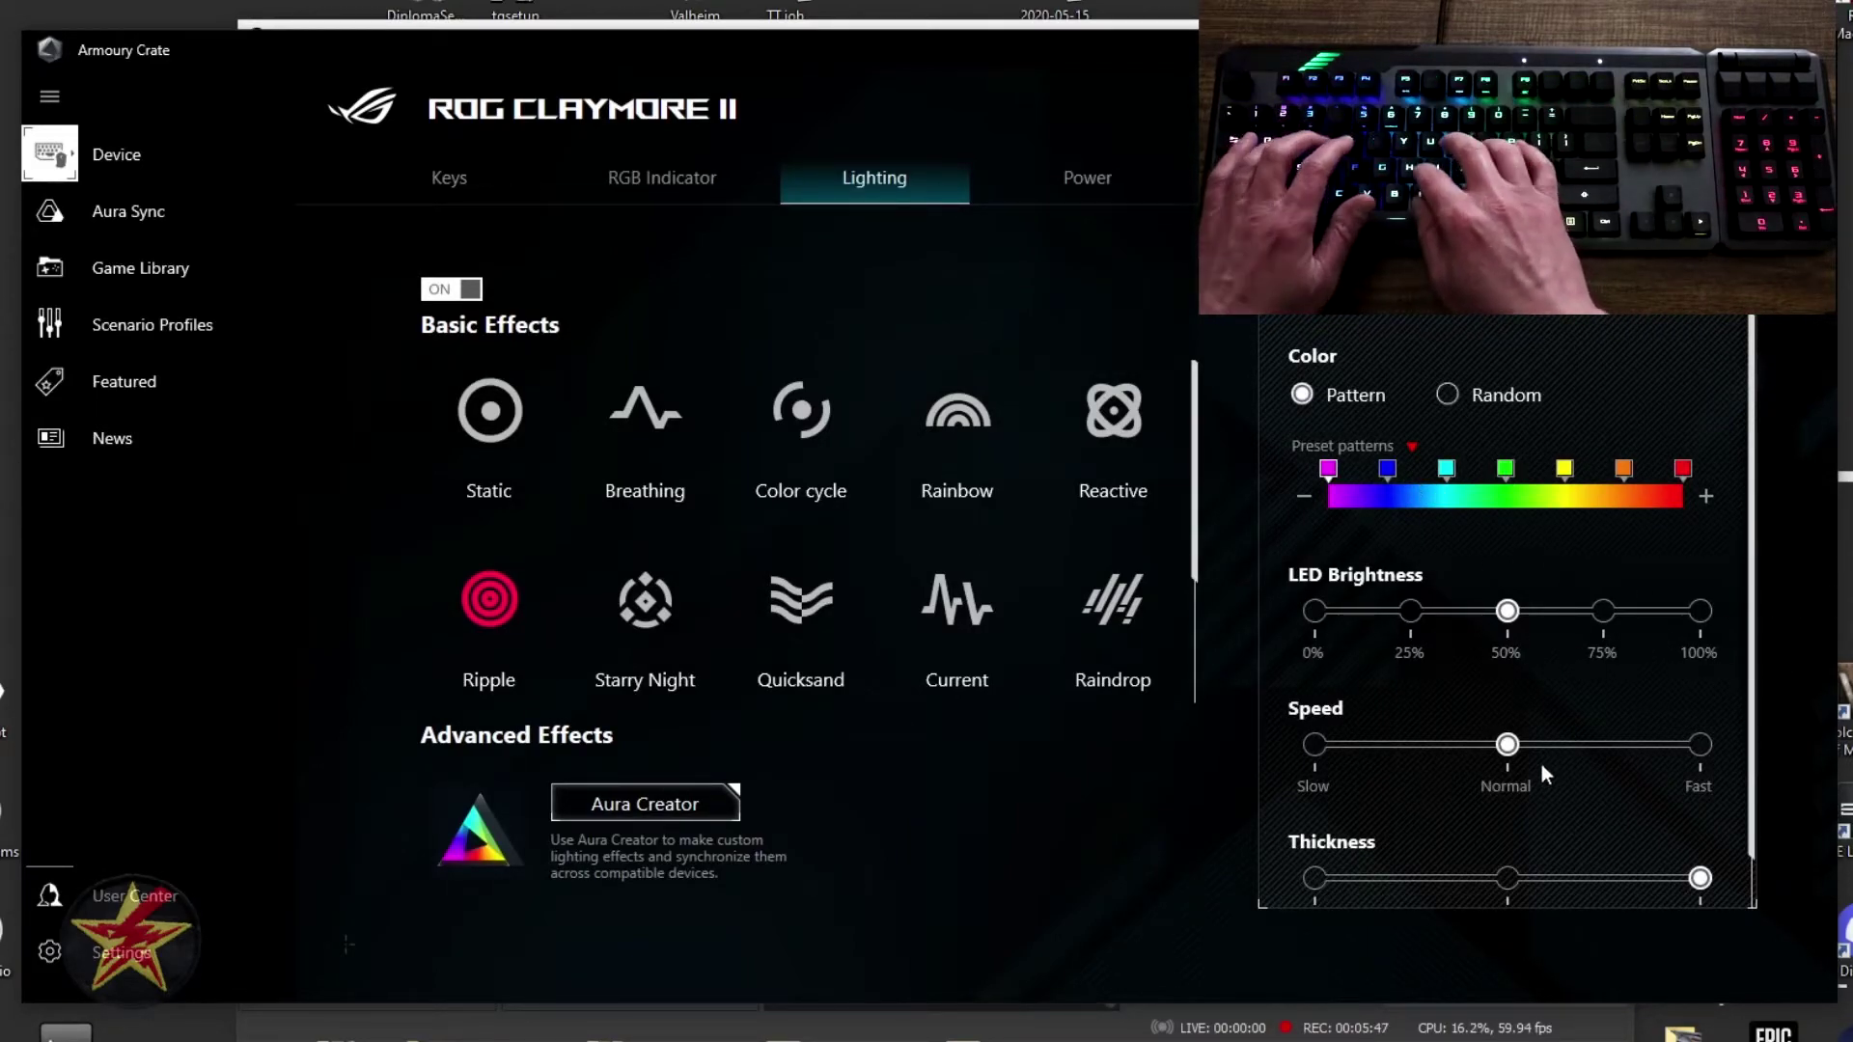
pyautogui.scroll(-1, 1538, 766)
pyautogui.scroll(-2, 647, 477)
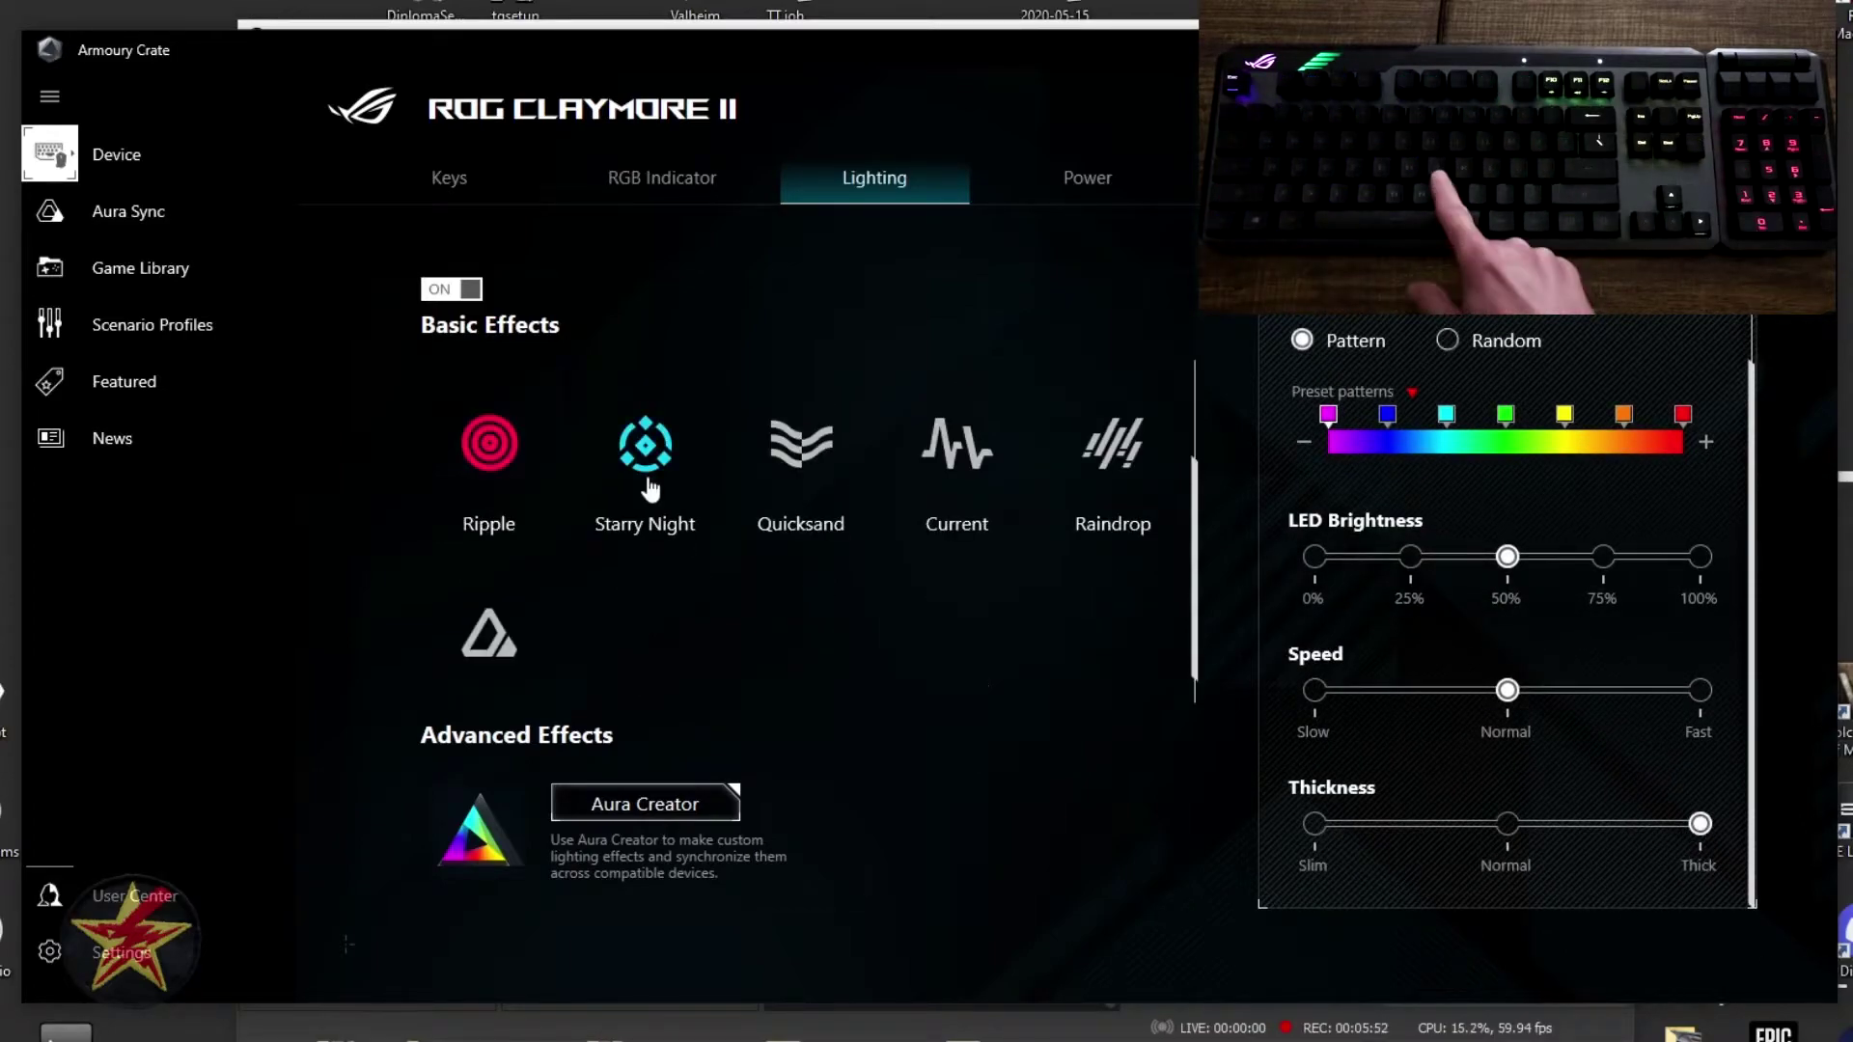
pyautogui.click(646, 477)
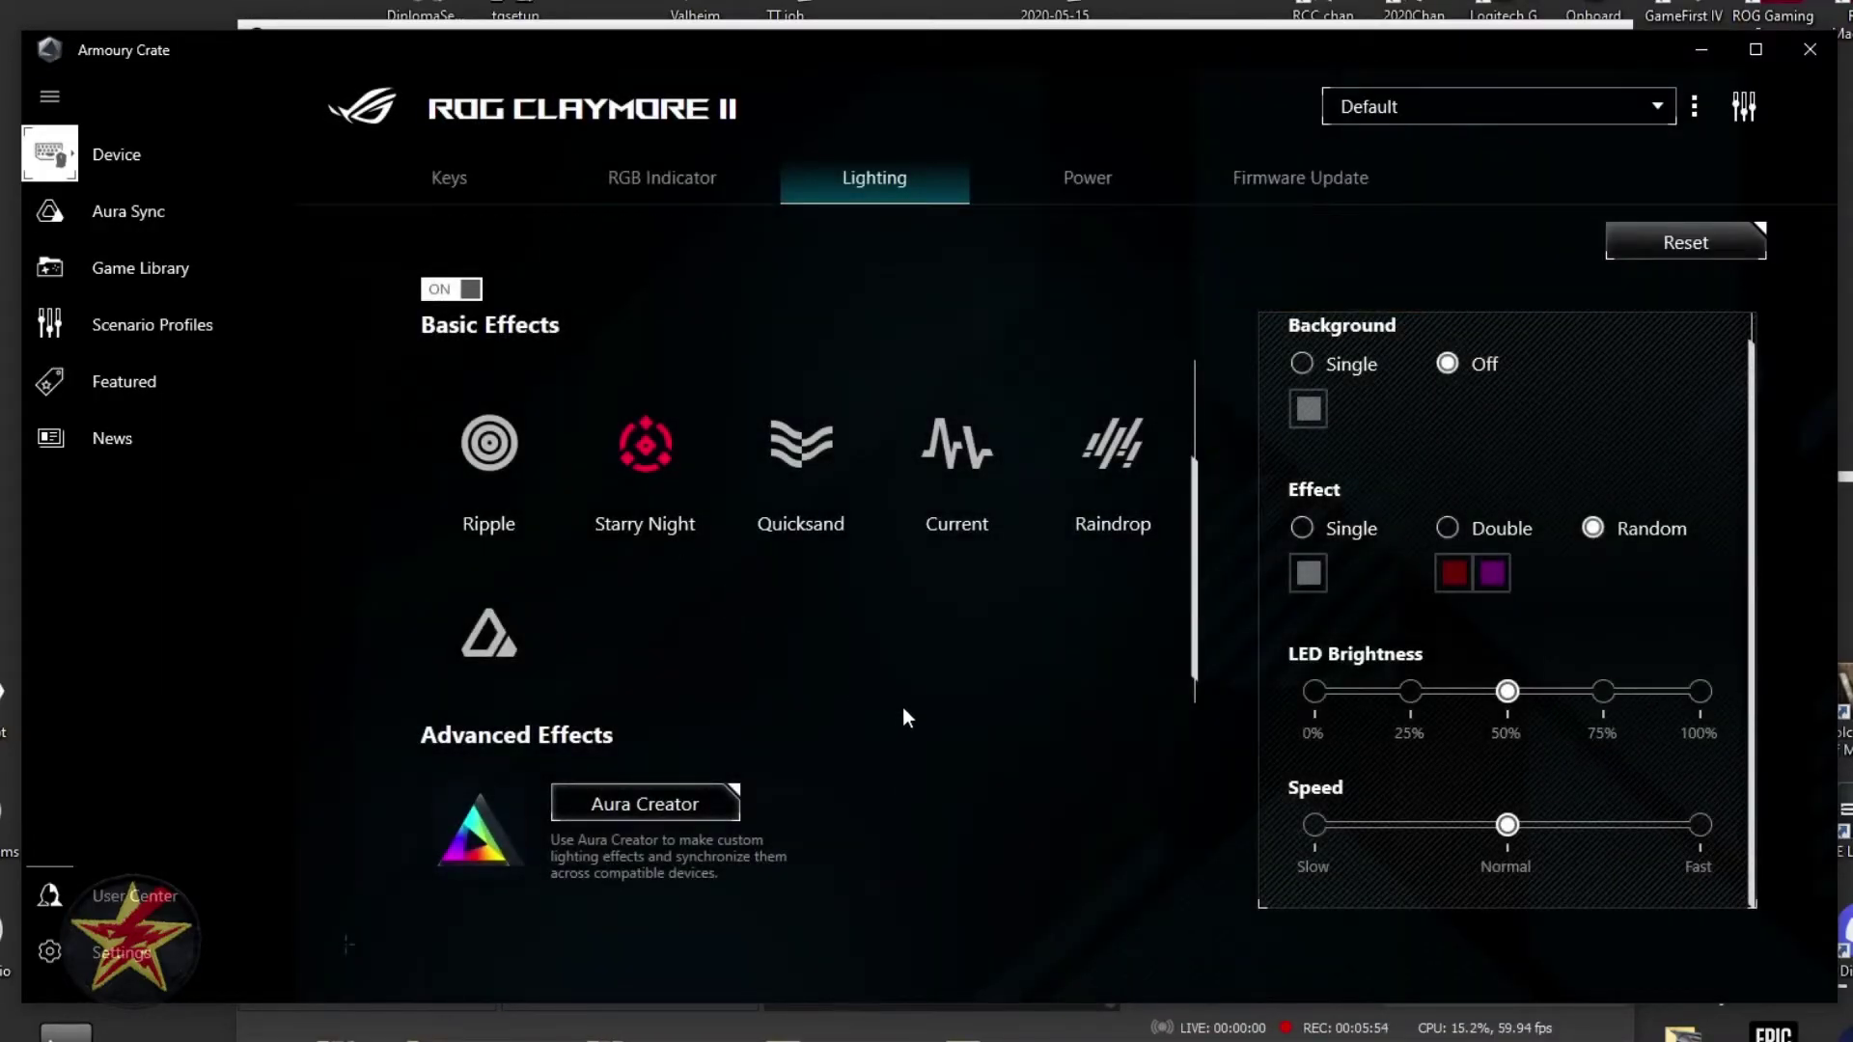
# Set Starry Night's background to solid white and back to Off, then switch to Quicksand.
pyautogui.scroll(1, 1556, 484)
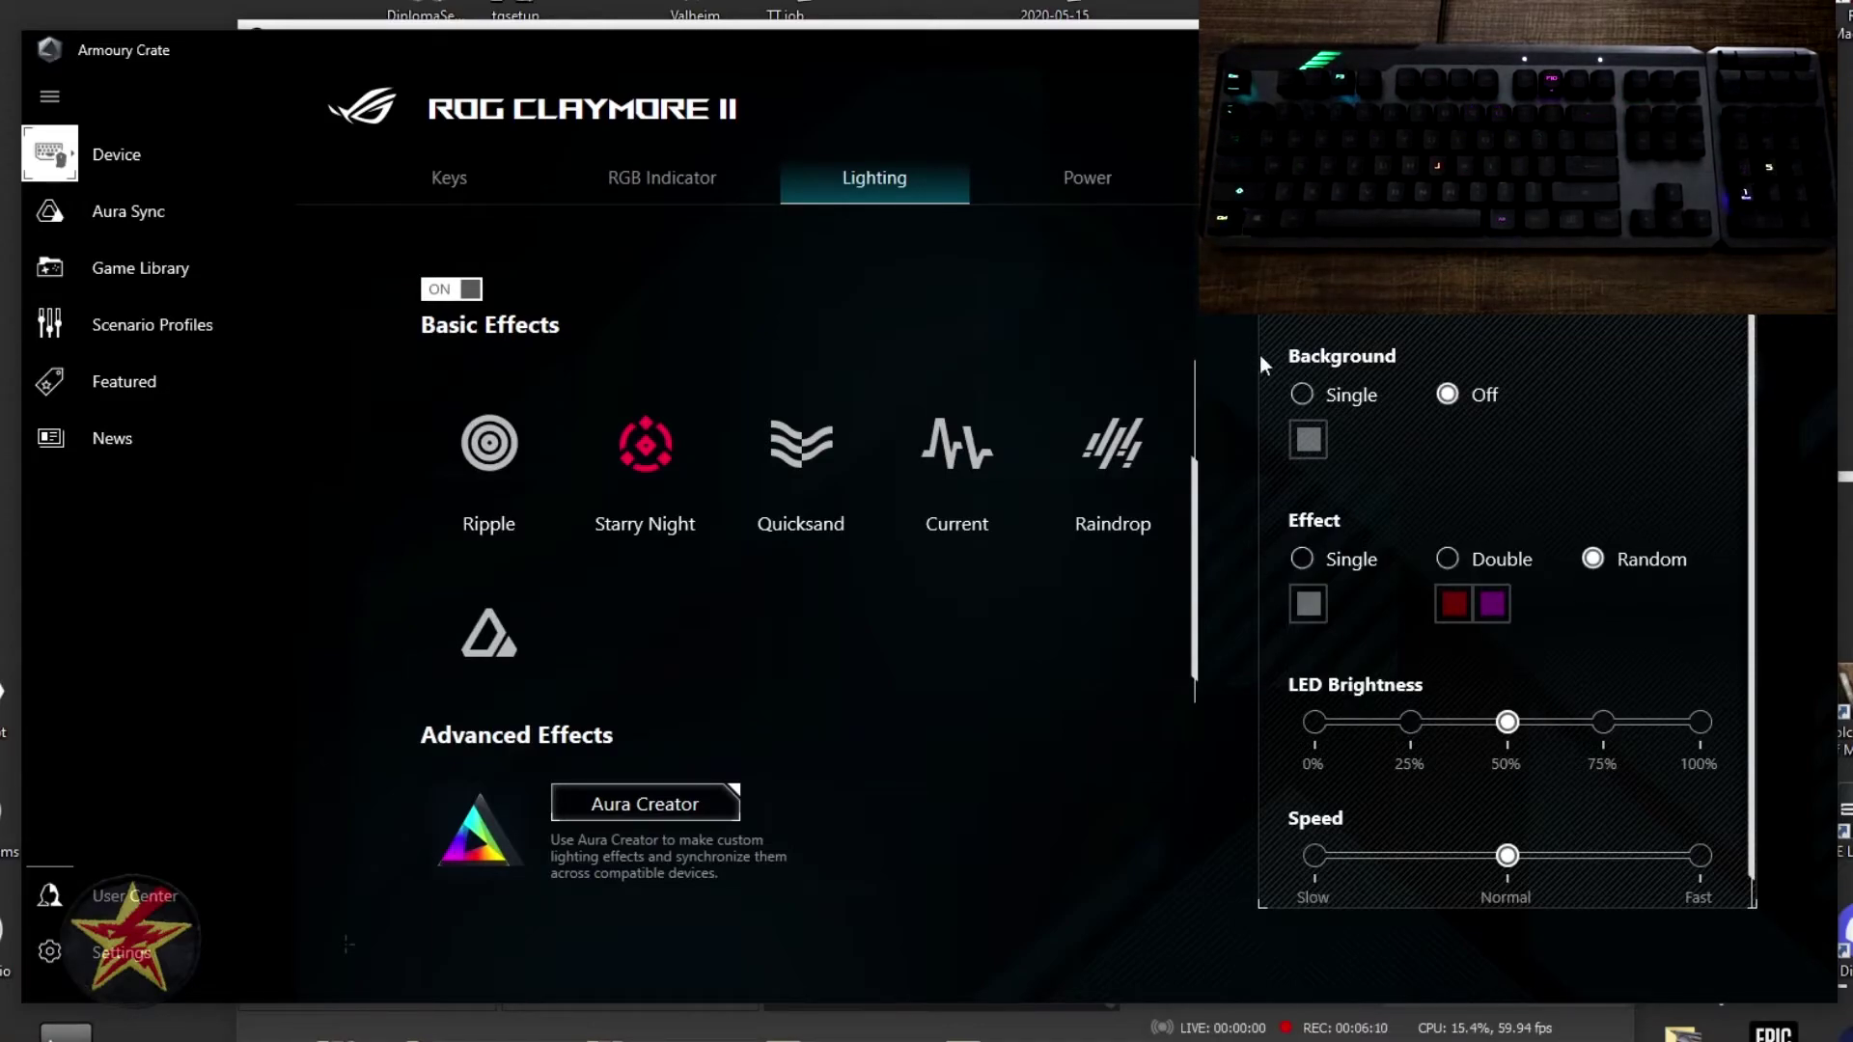
pyautogui.click(1324, 396)
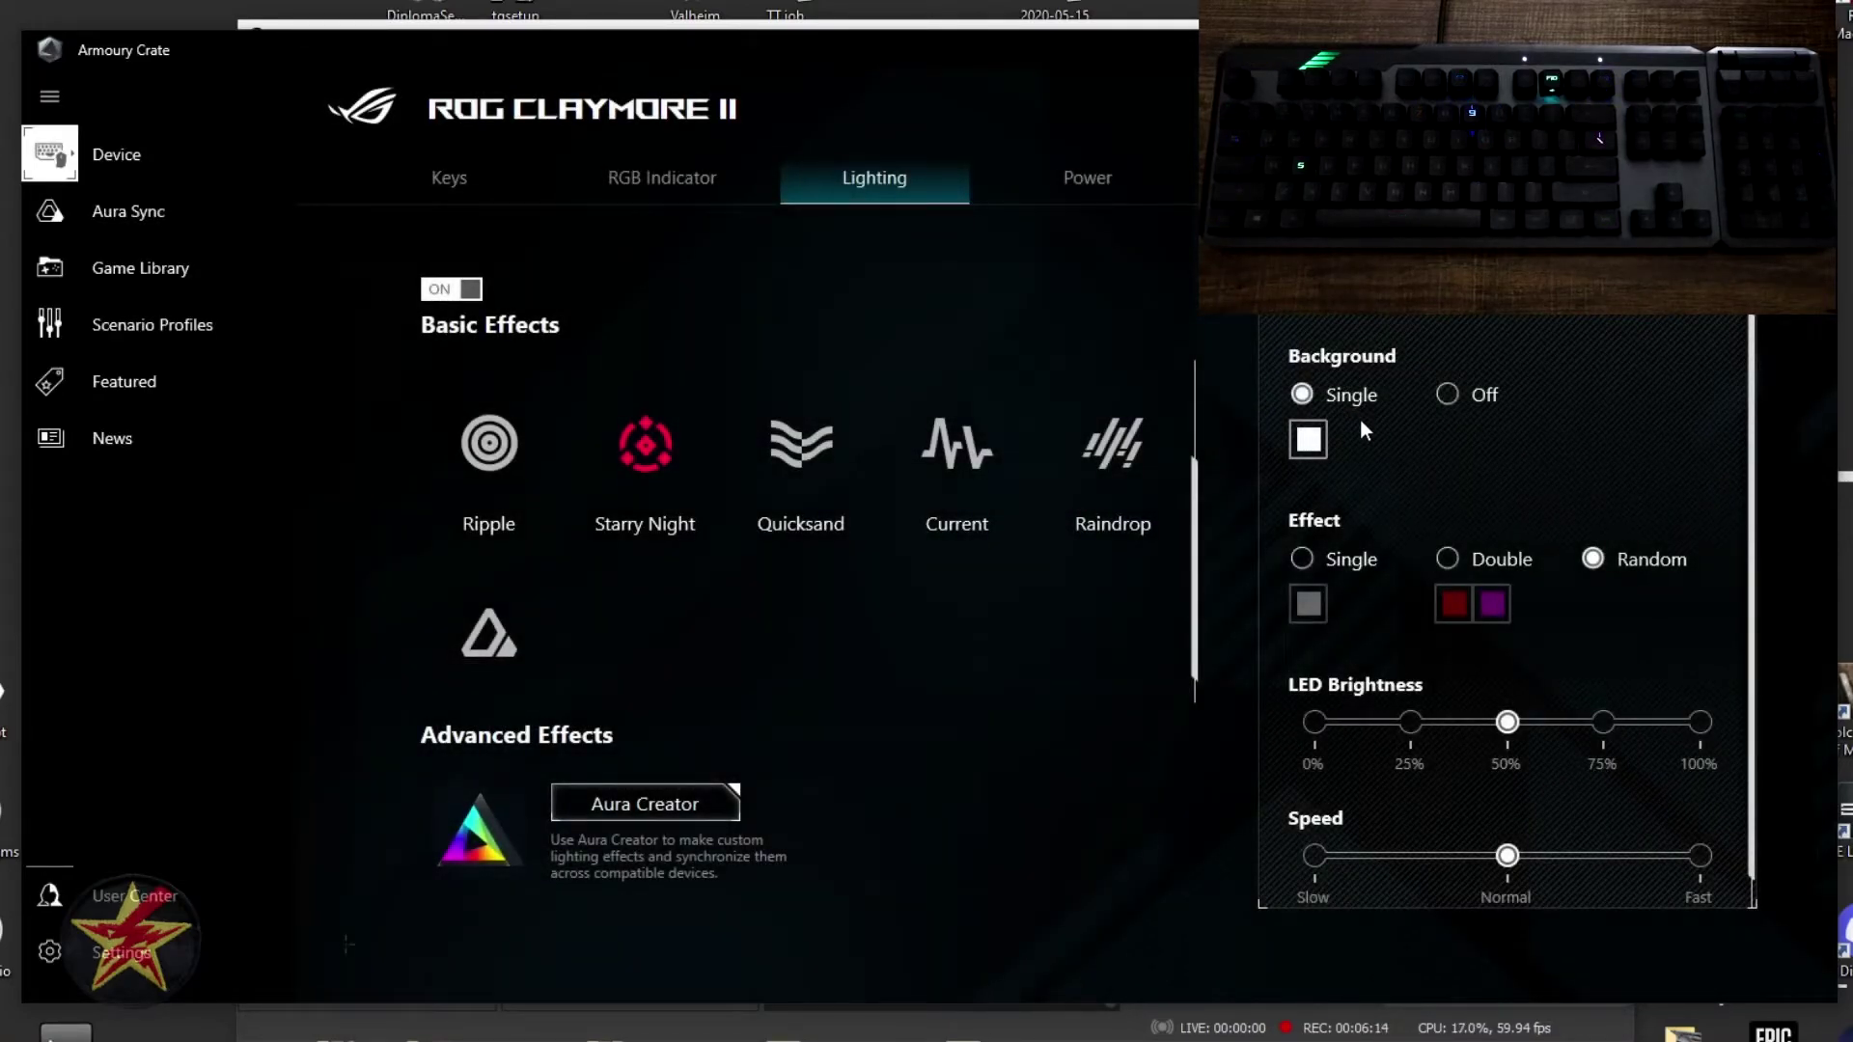
pyautogui.click(1452, 403)
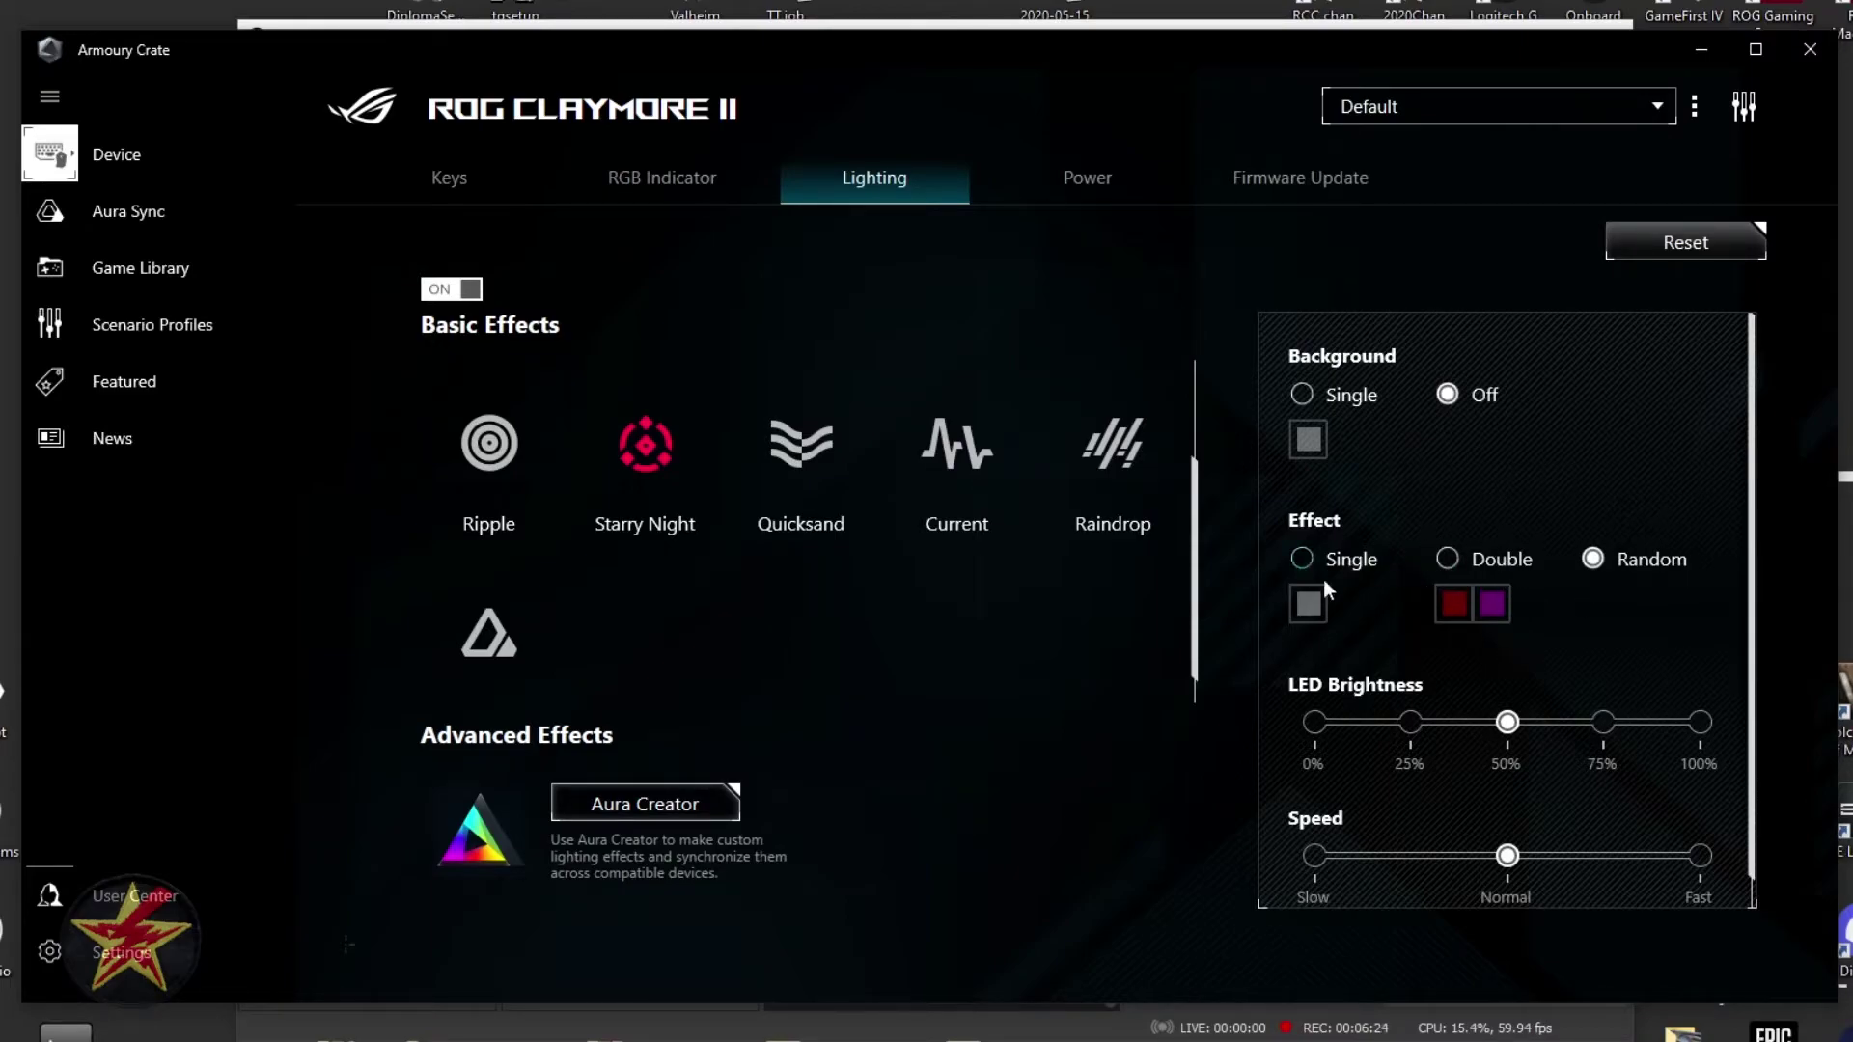
pyautogui.scroll(-1, 1421, 639)
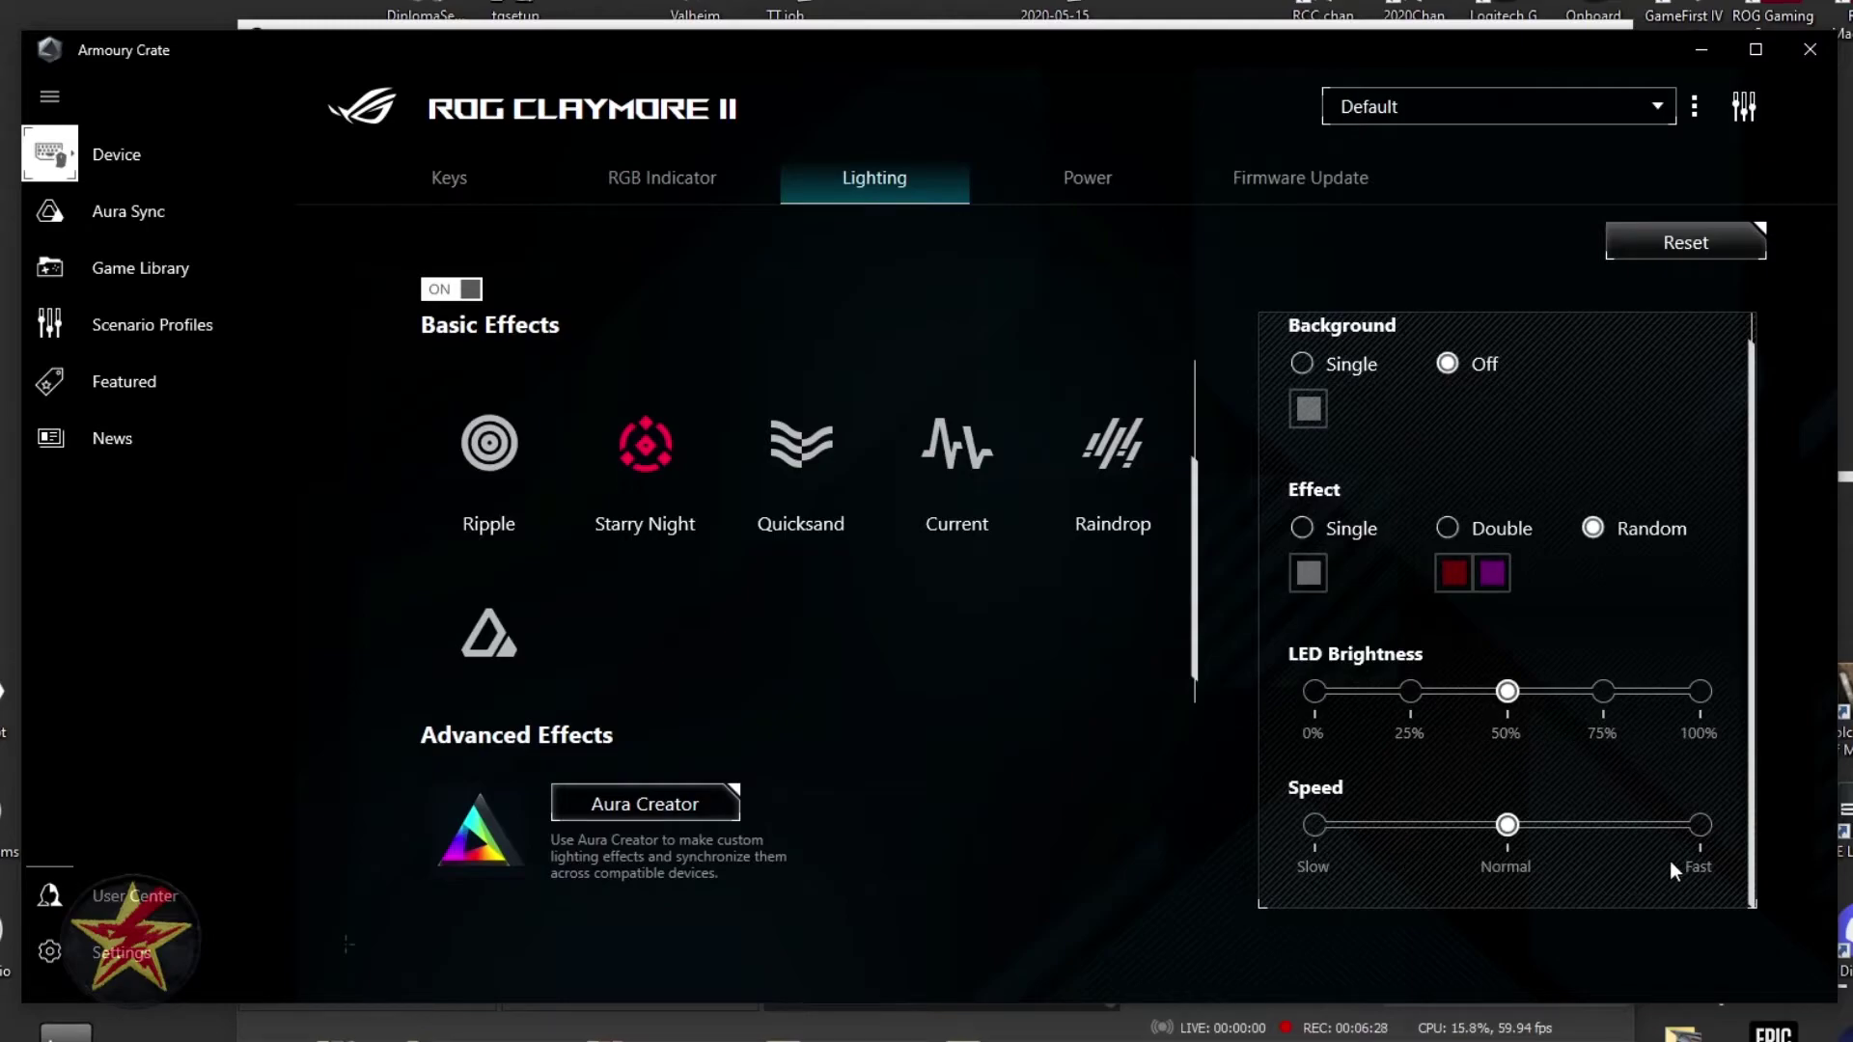
pyautogui.click(770, 577)
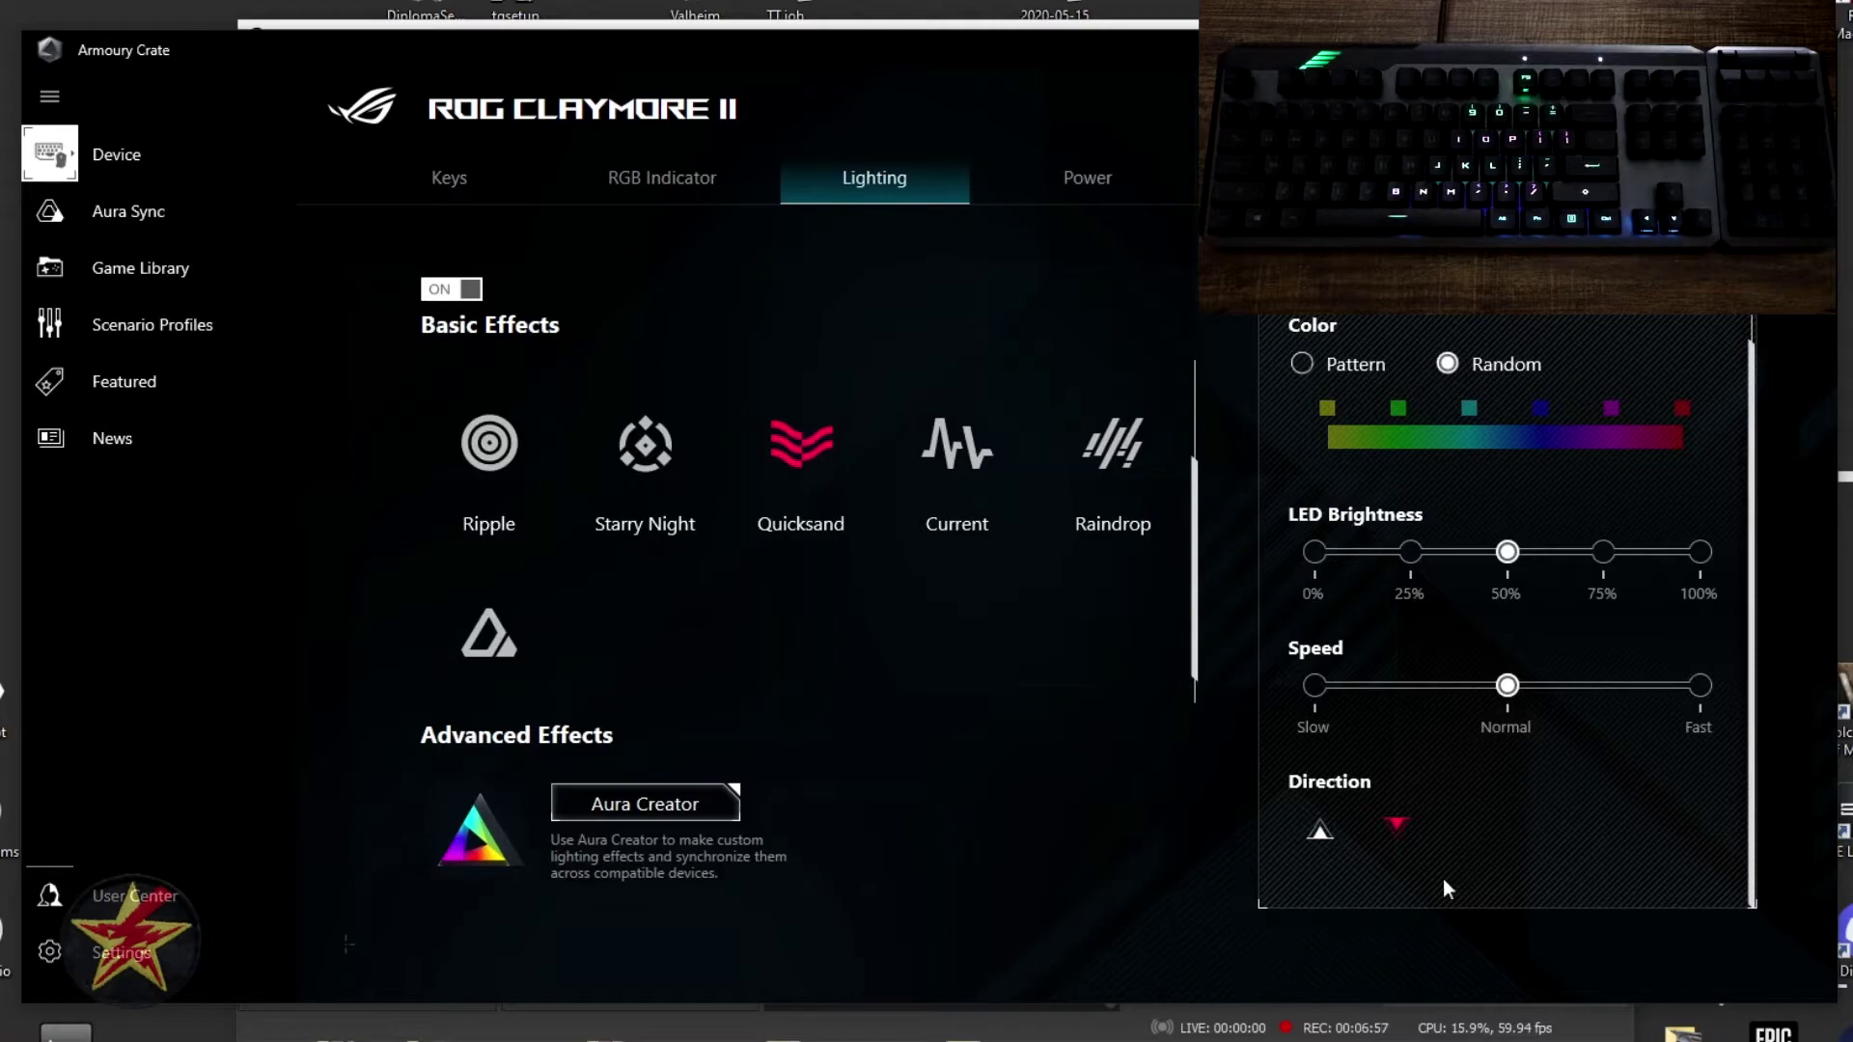
# Make Quicksand flow upward, then downward again, and switch the effect to Current.
pyautogui.click(1318, 834)
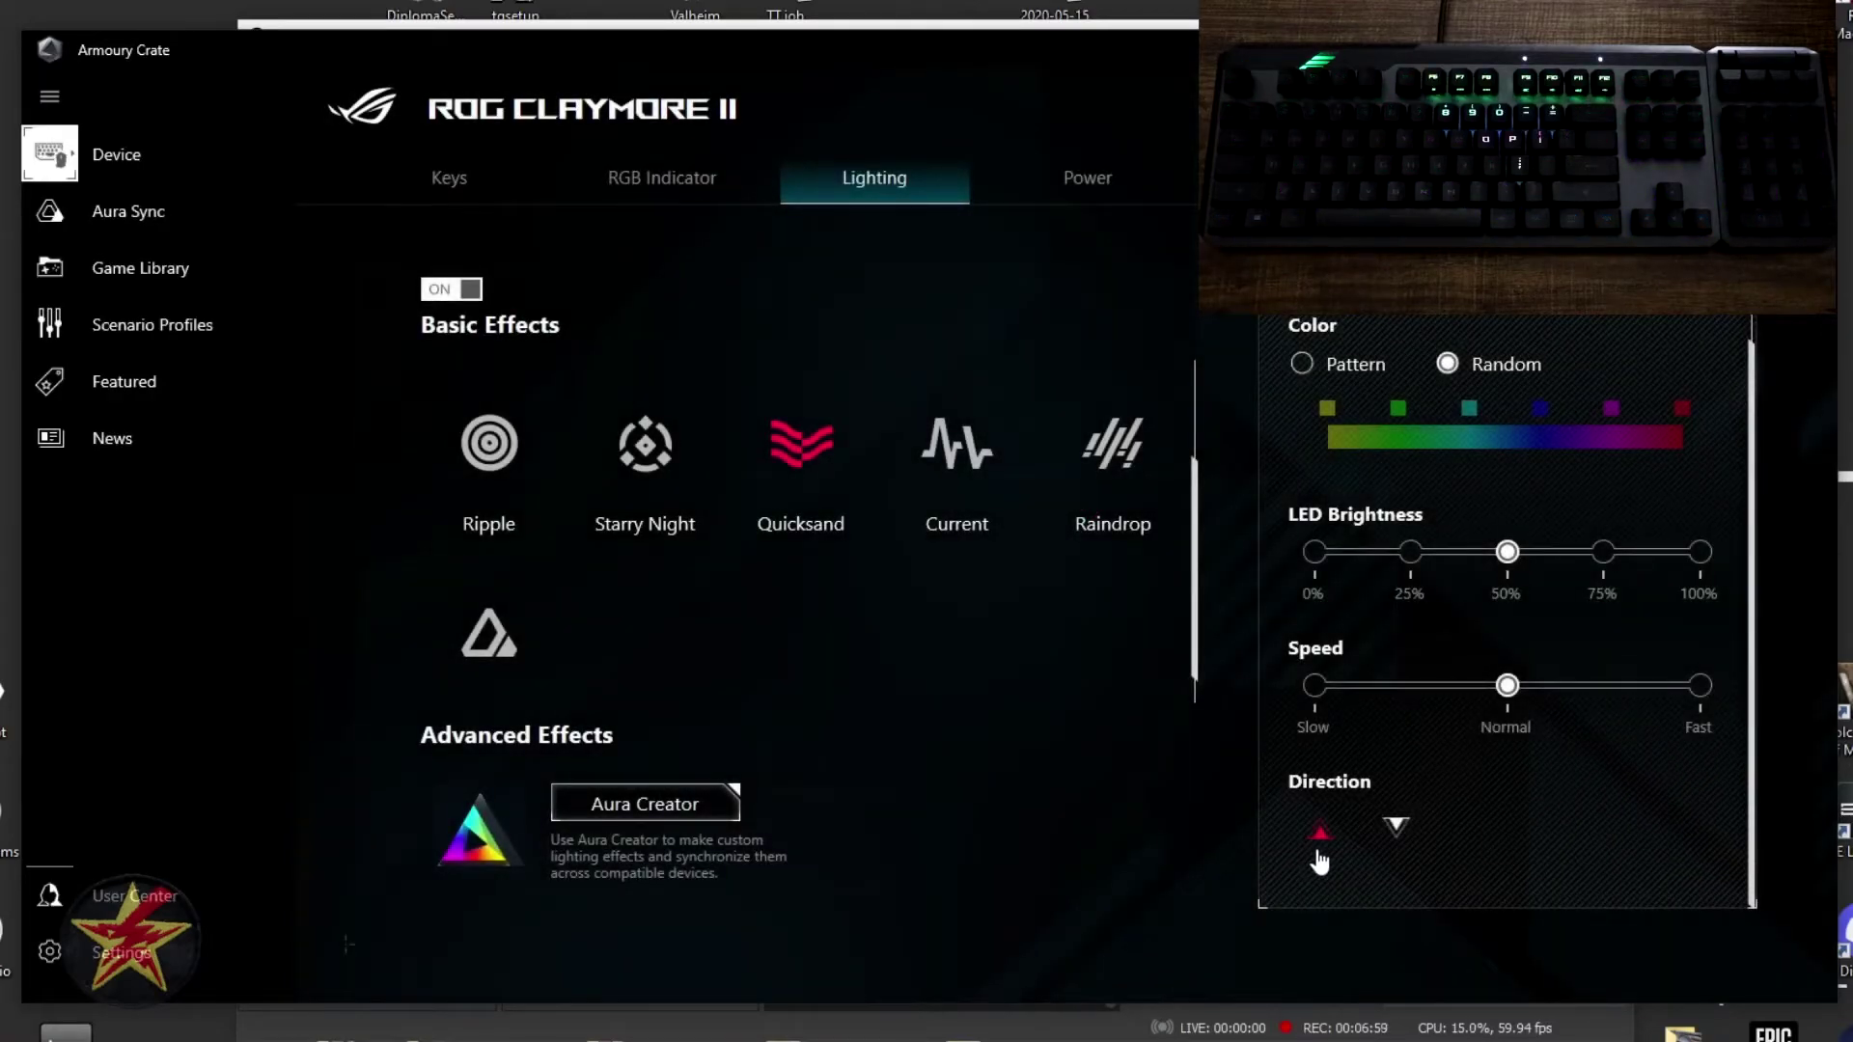
pyautogui.click(1415, 840)
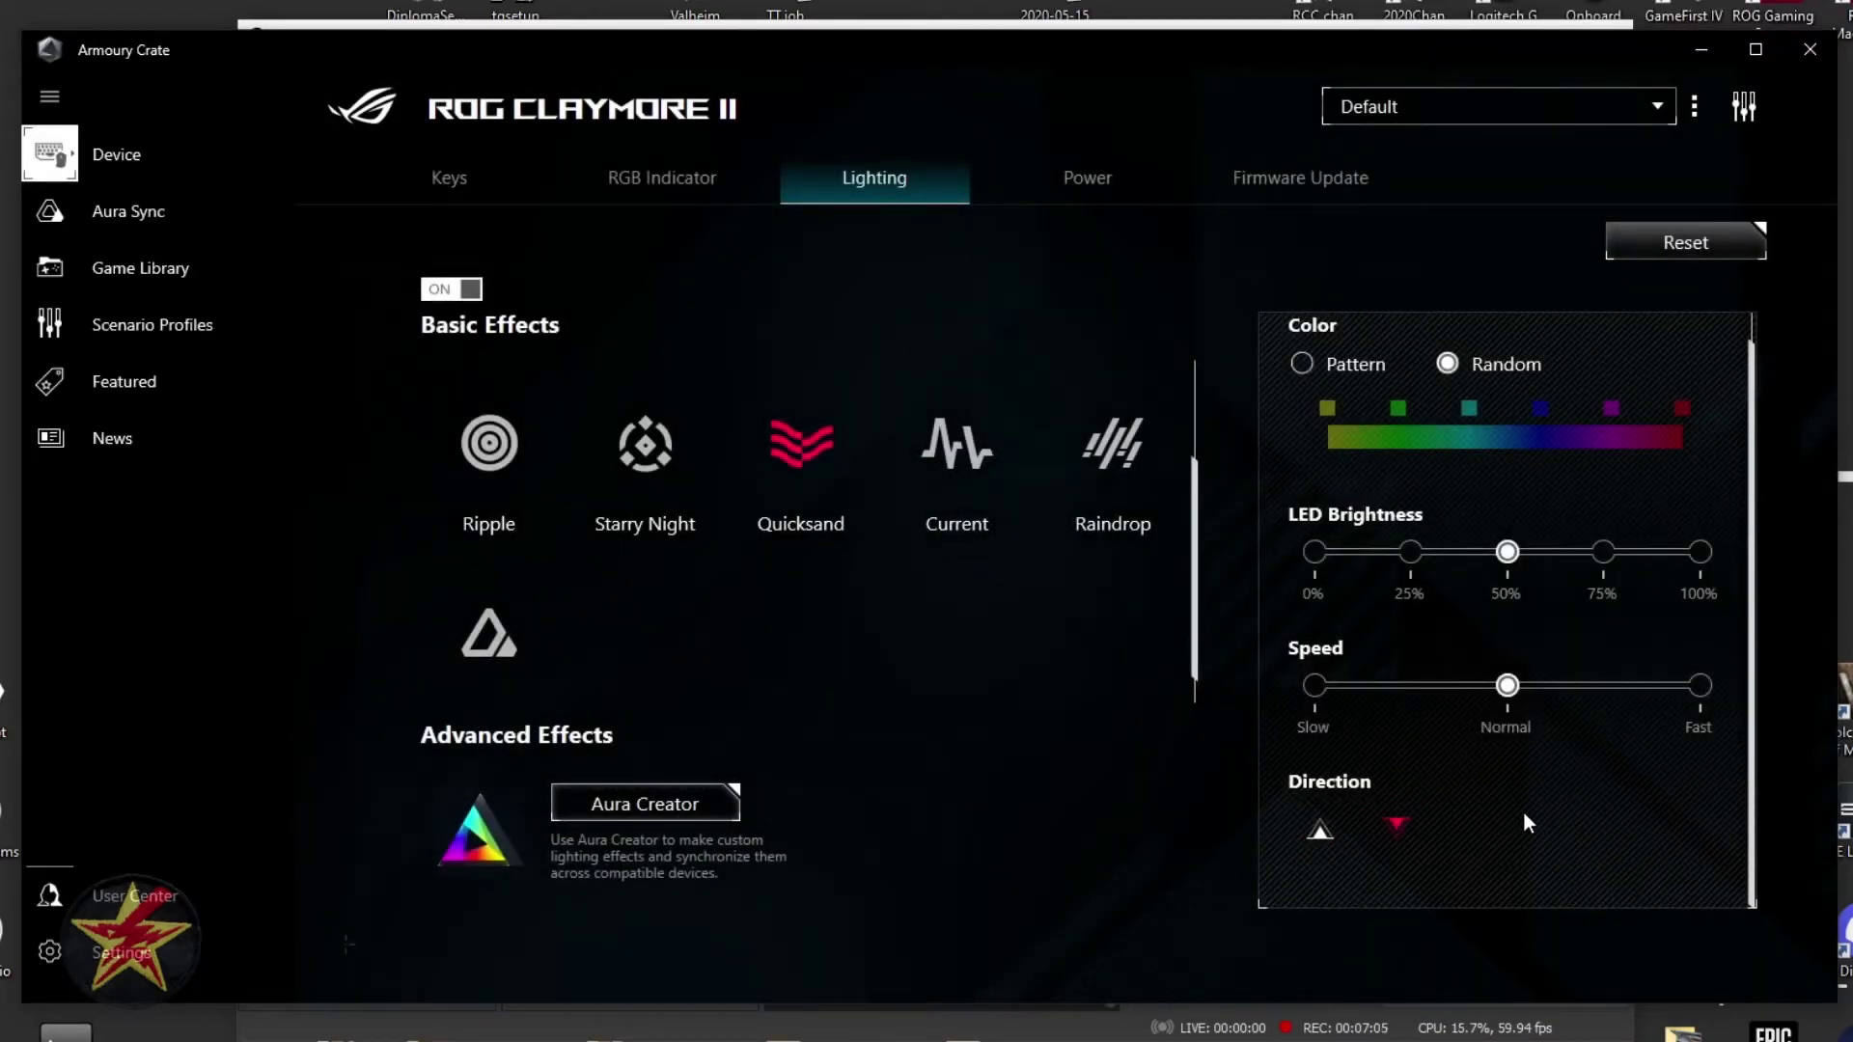
pyautogui.click(961, 449)
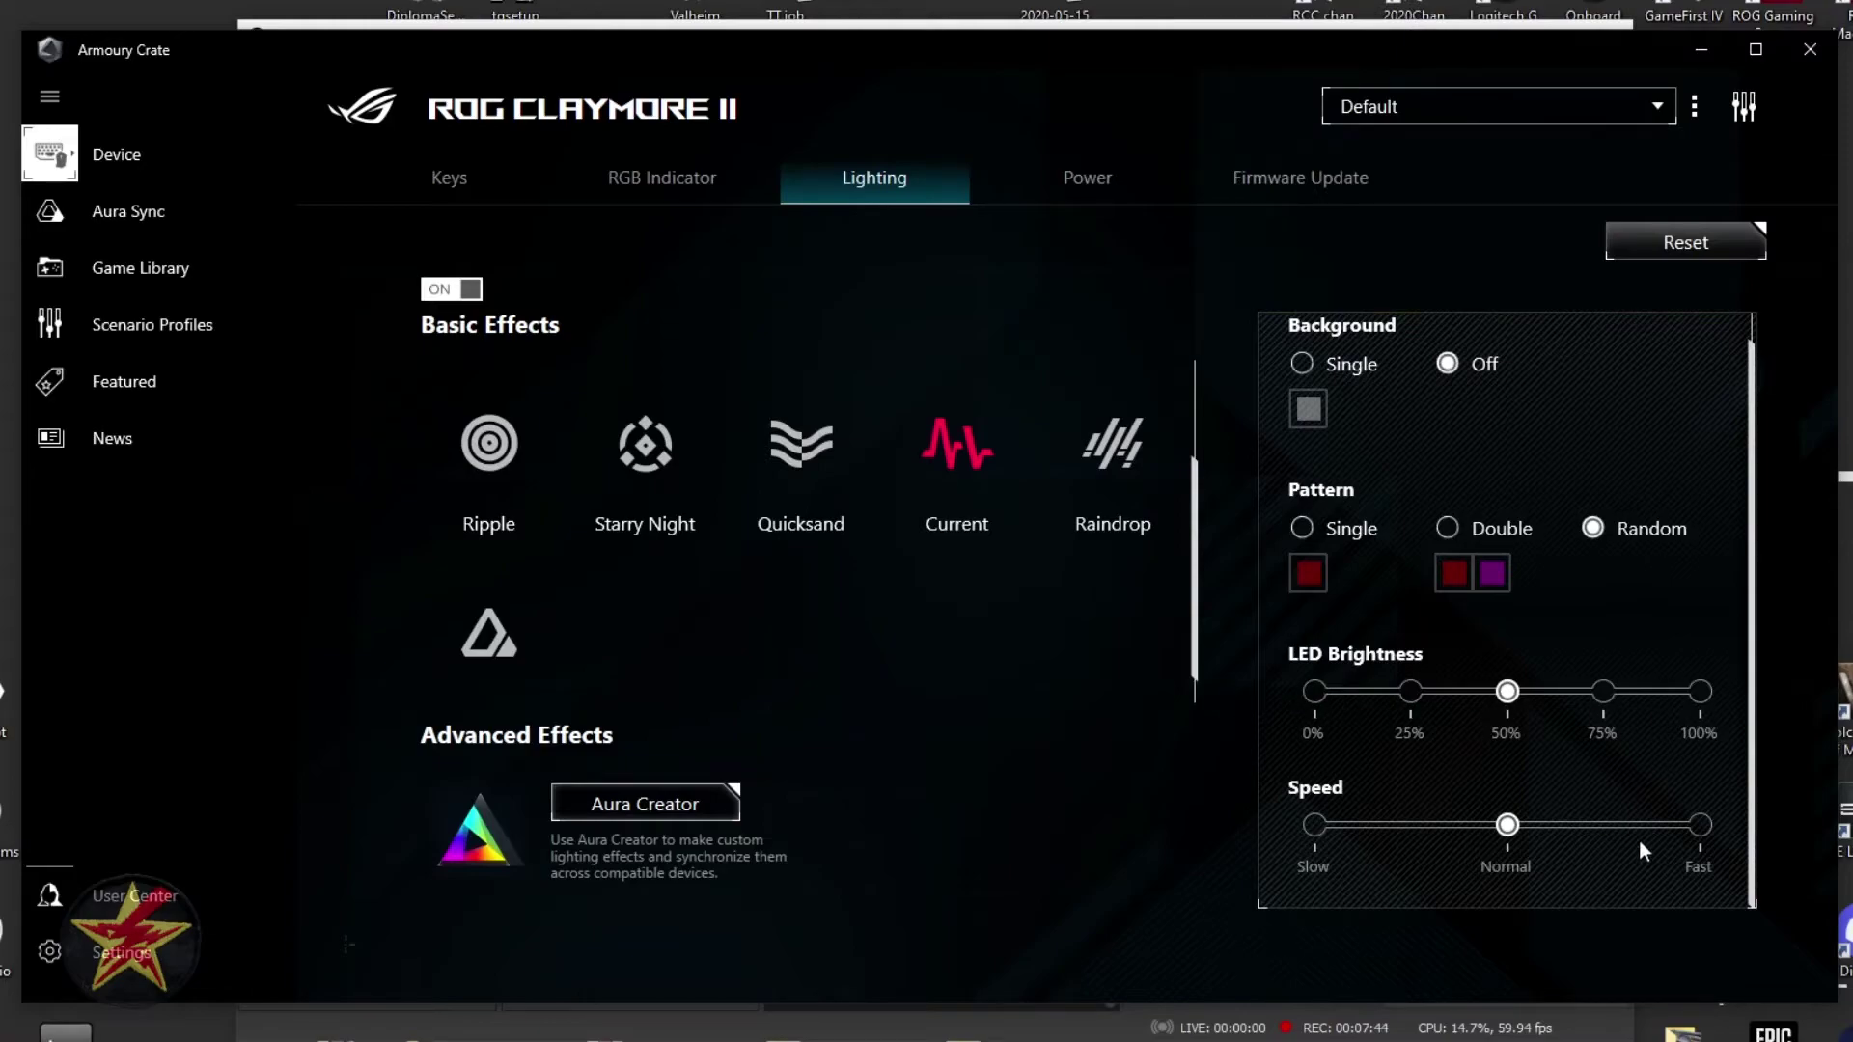
# Switch the keyboard lighting to Raindrop with background Off and random pattern colours.
pyautogui.click(1115, 446)
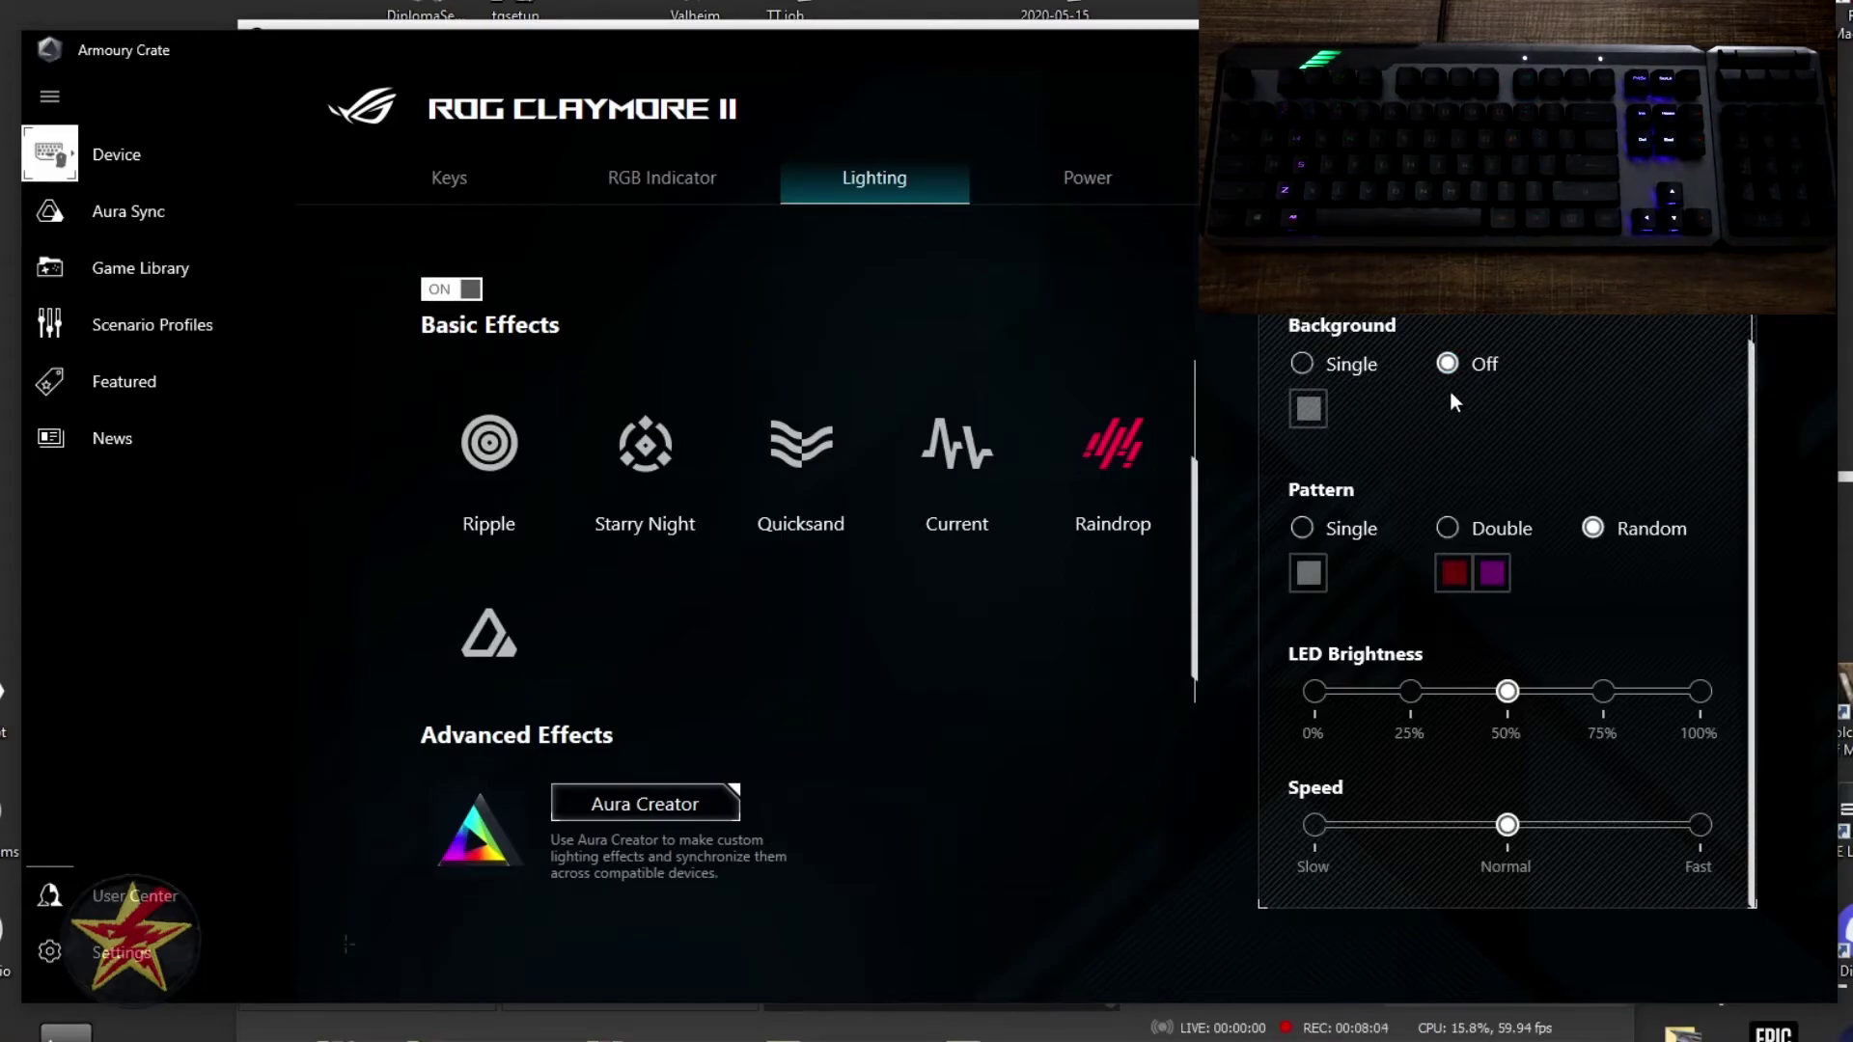
pyautogui.click(1302, 364)
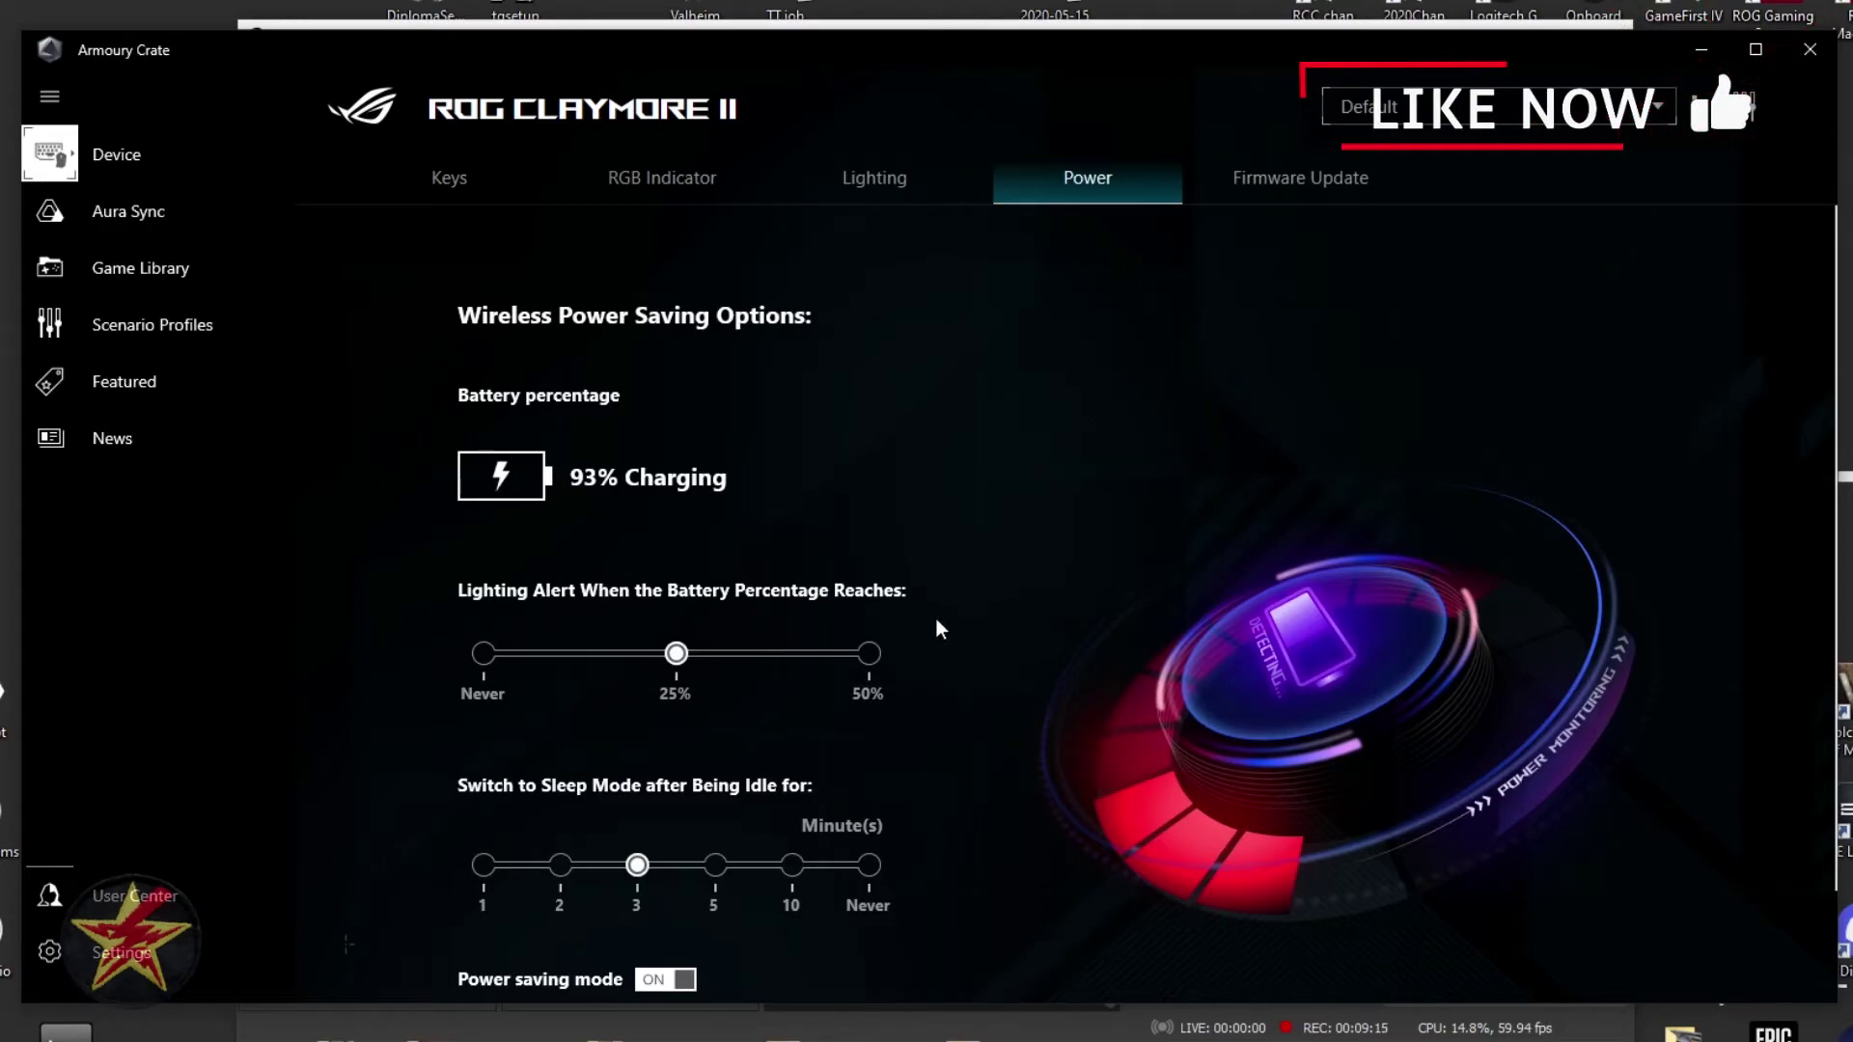
# Scroll the Power page to show 93% charging, 25% alert, 3-minute sleep and LED-off power saving.
pyautogui.scroll(-1, 936, 620)
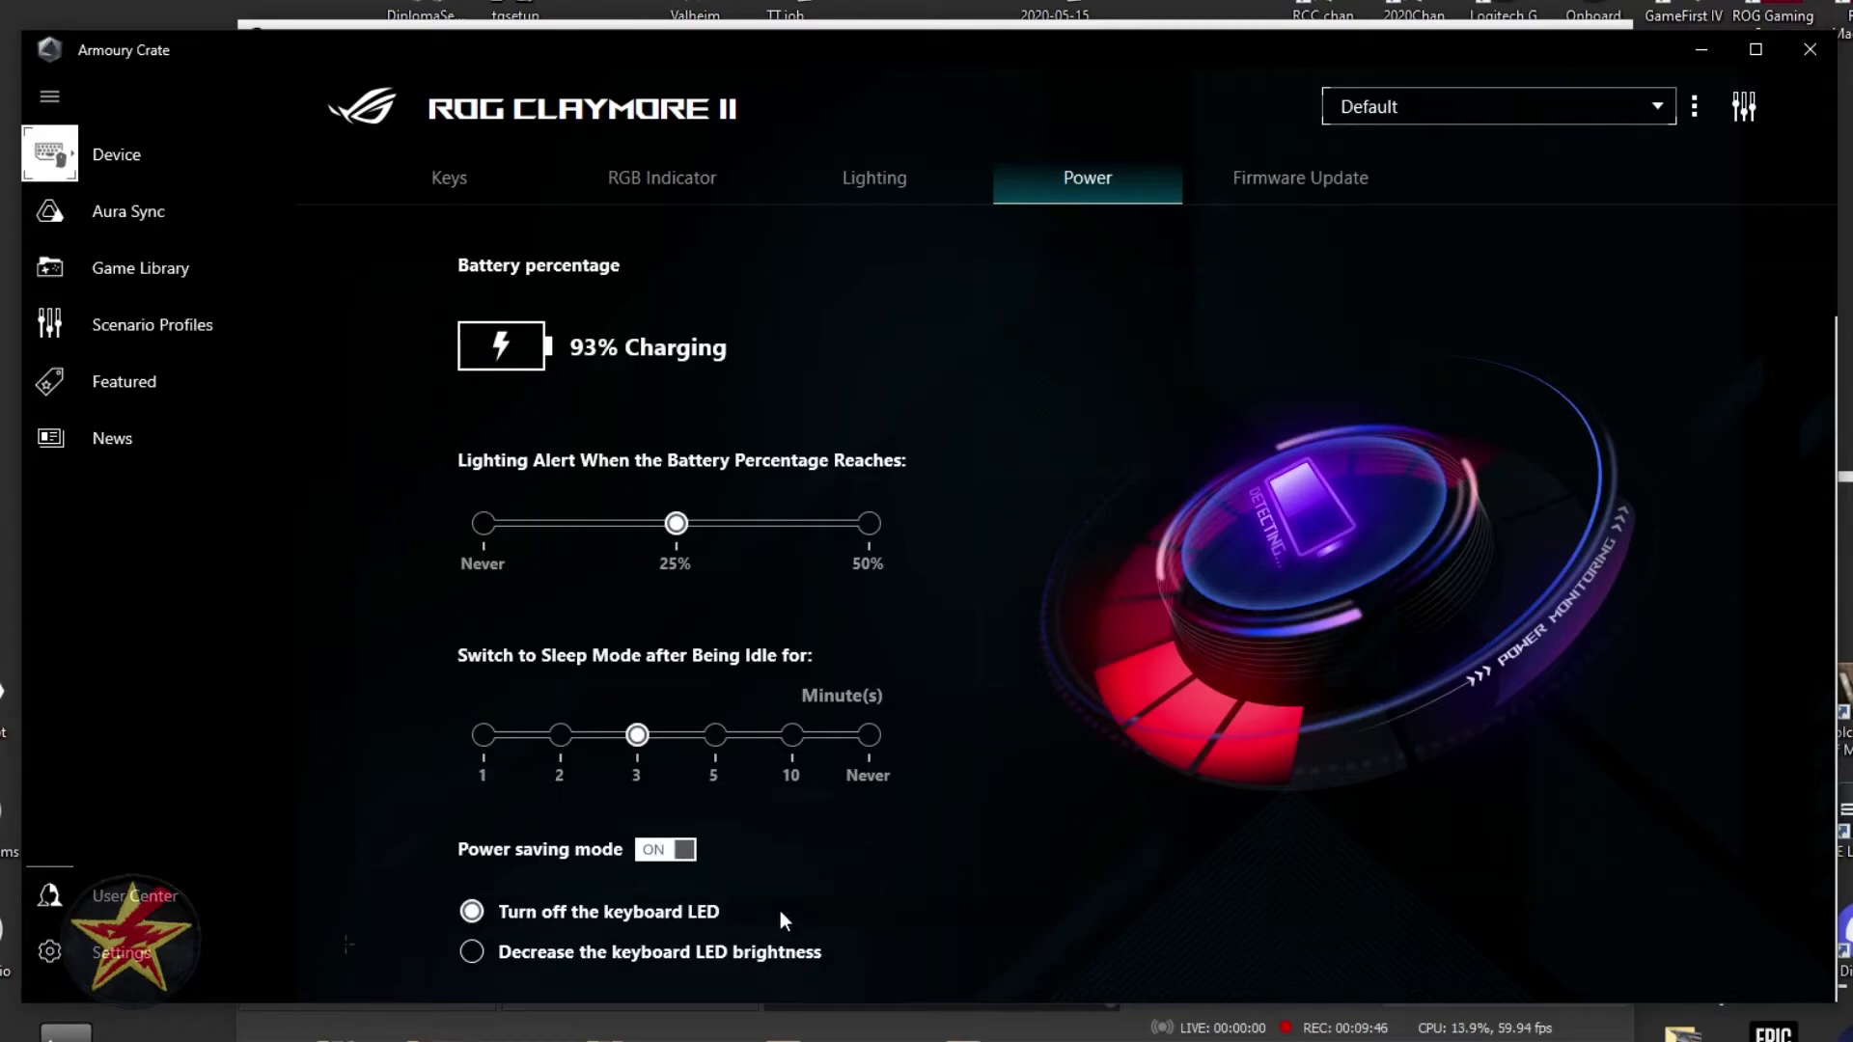
# Show firmware versions 12.21.17 and 1.00.14, then browse and dismiss the profile list and options menu.
pyautogui.click(1292, 199)
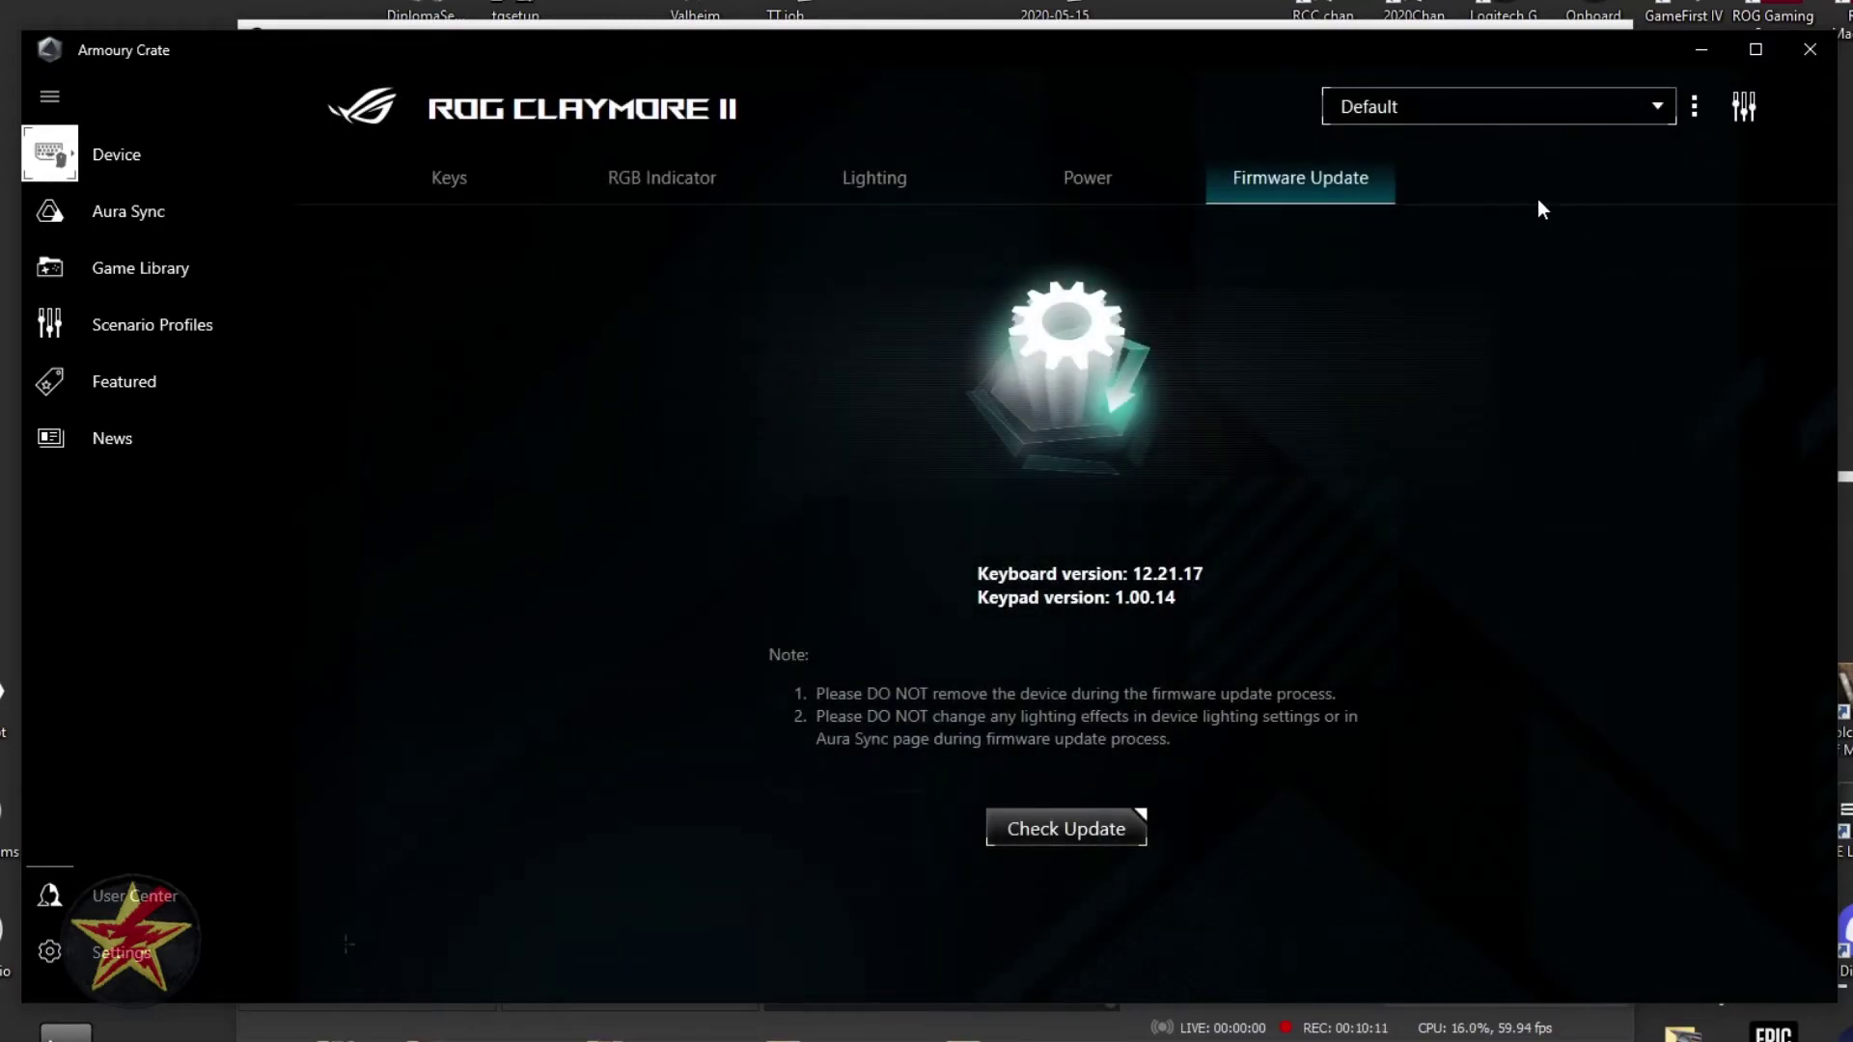
pyautogui.click(1653, 122)
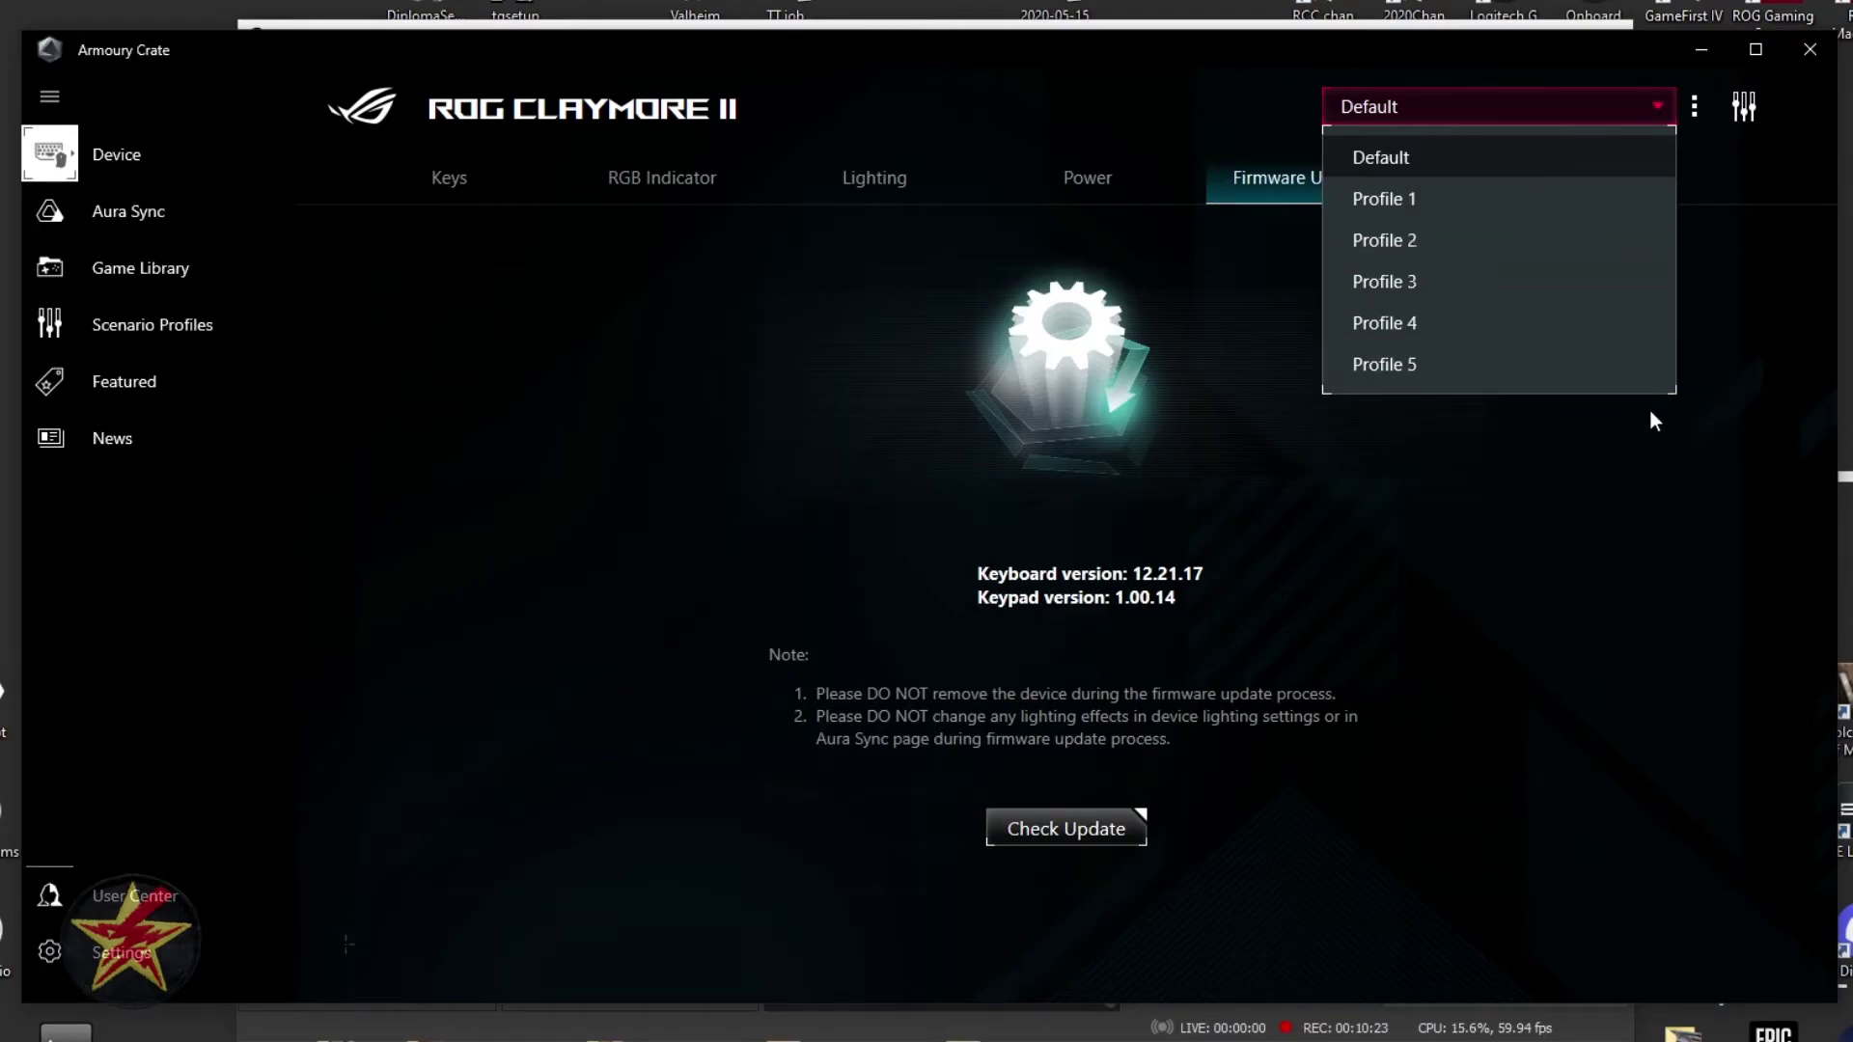
pyautogui.click(1701, 109)
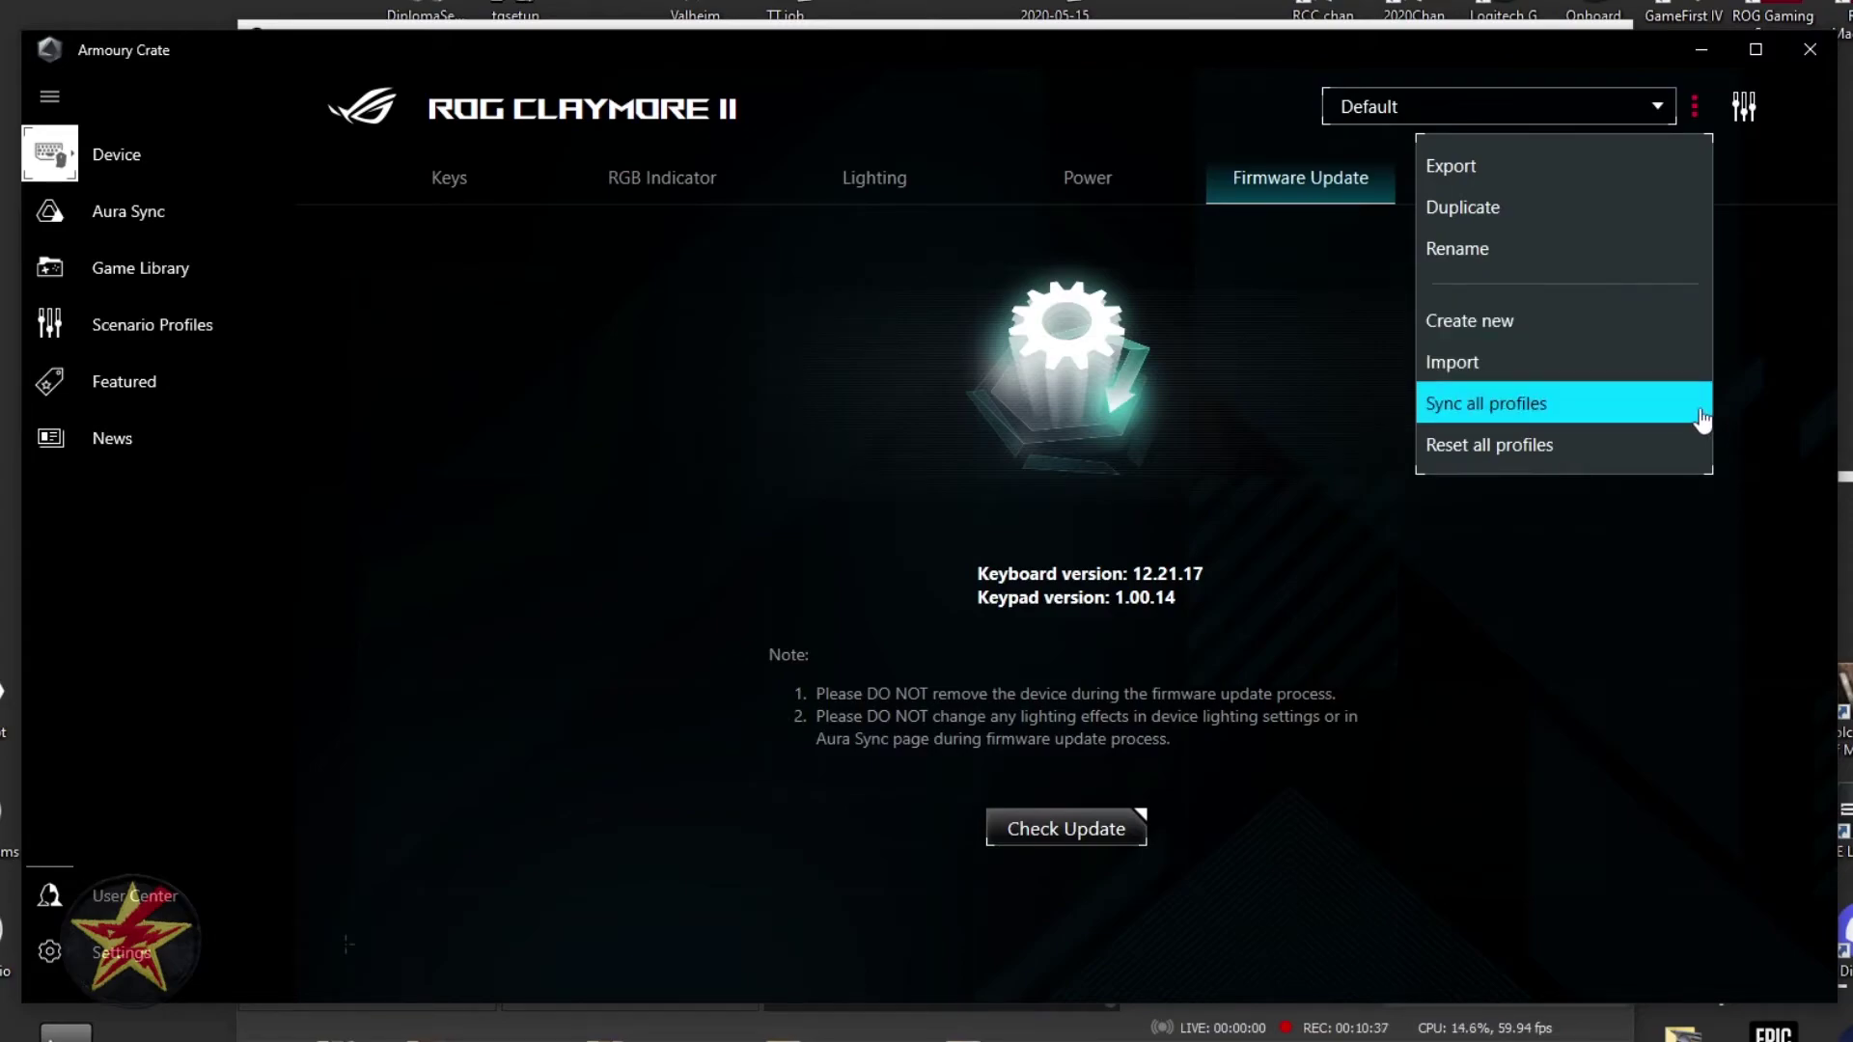
pyautogui.click(1683, 641)
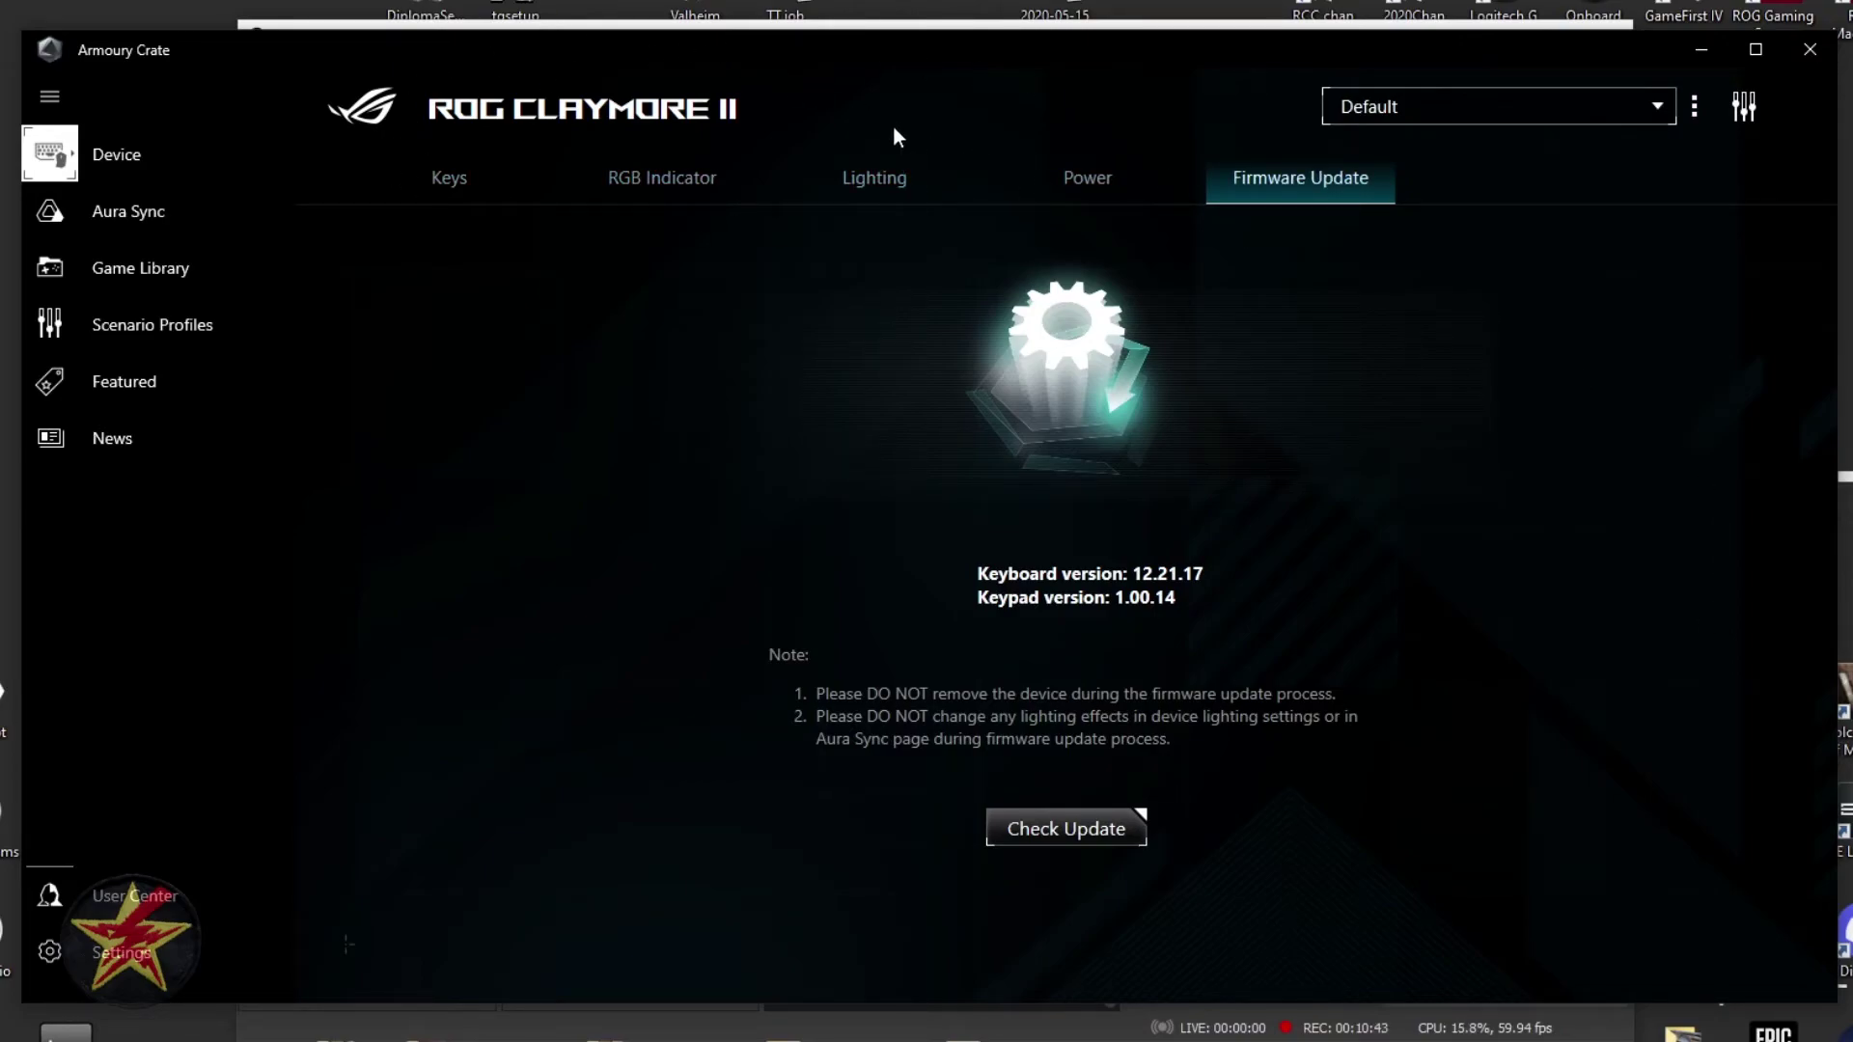
pyautogui.click(67, 158)
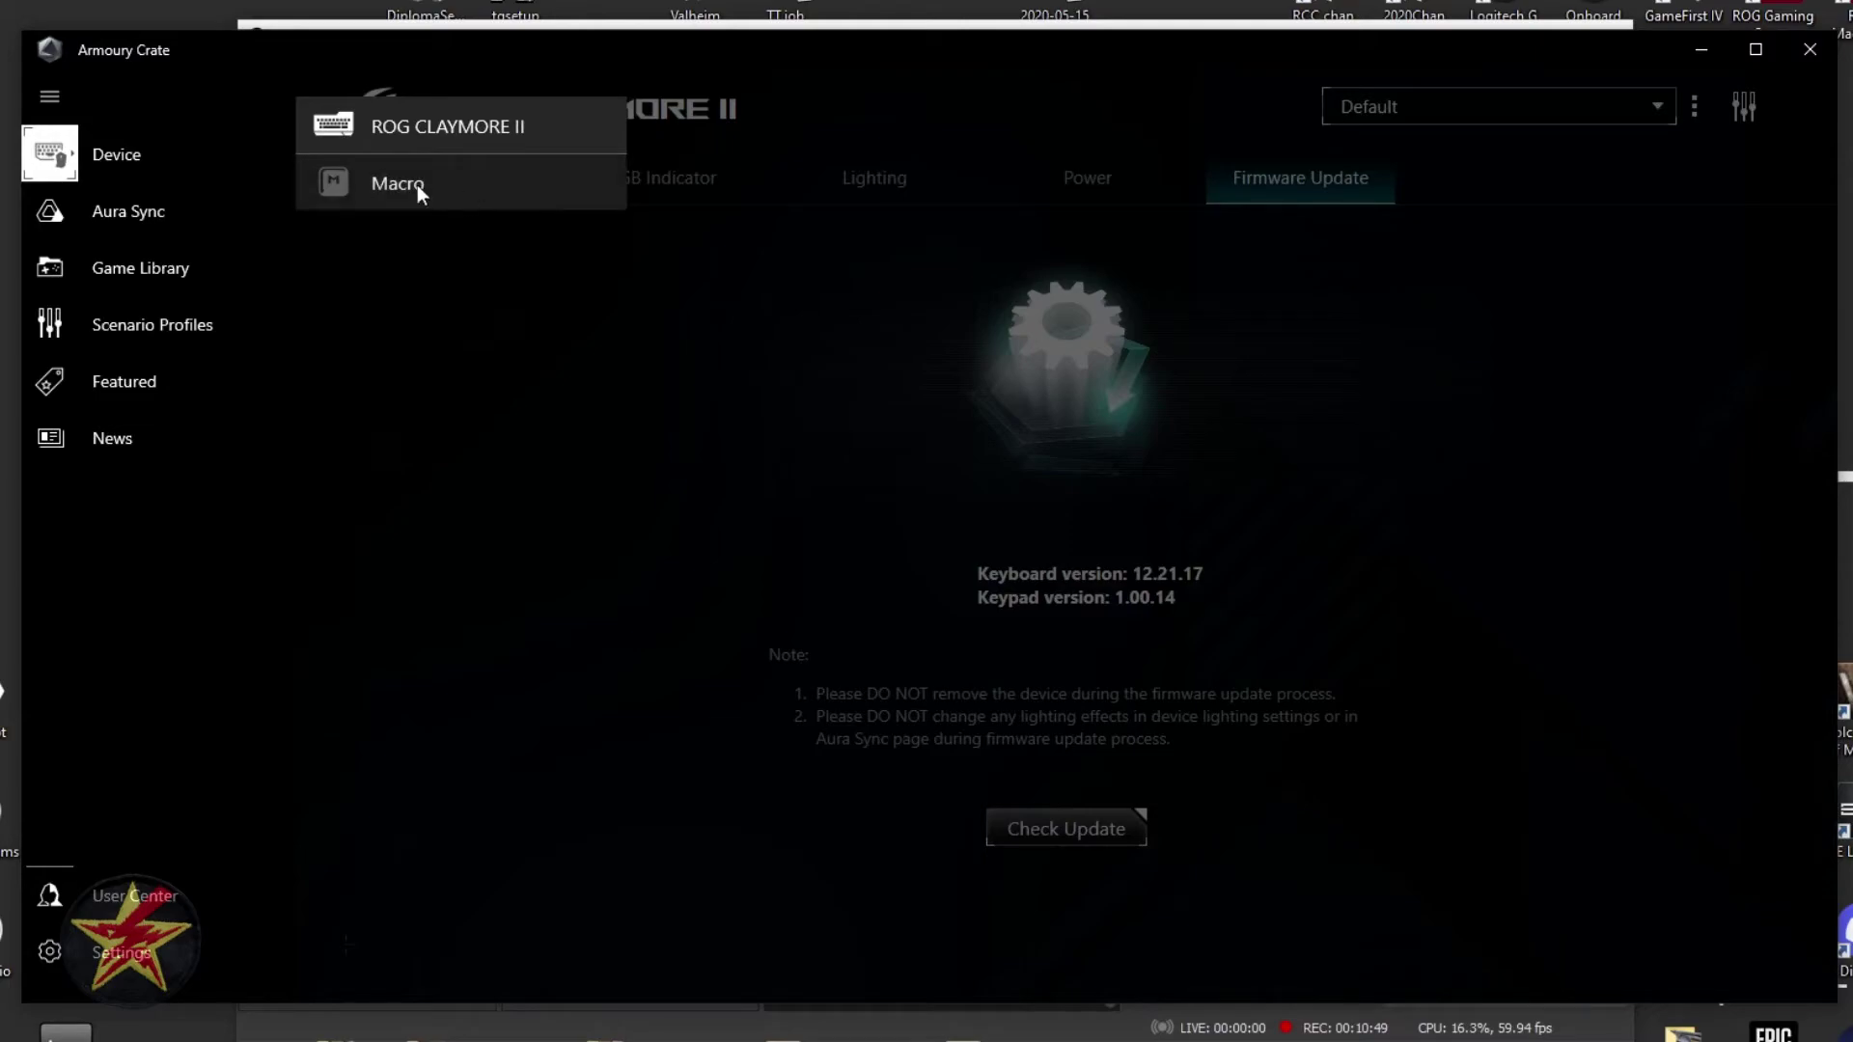
pyautogui.click(447, 198)
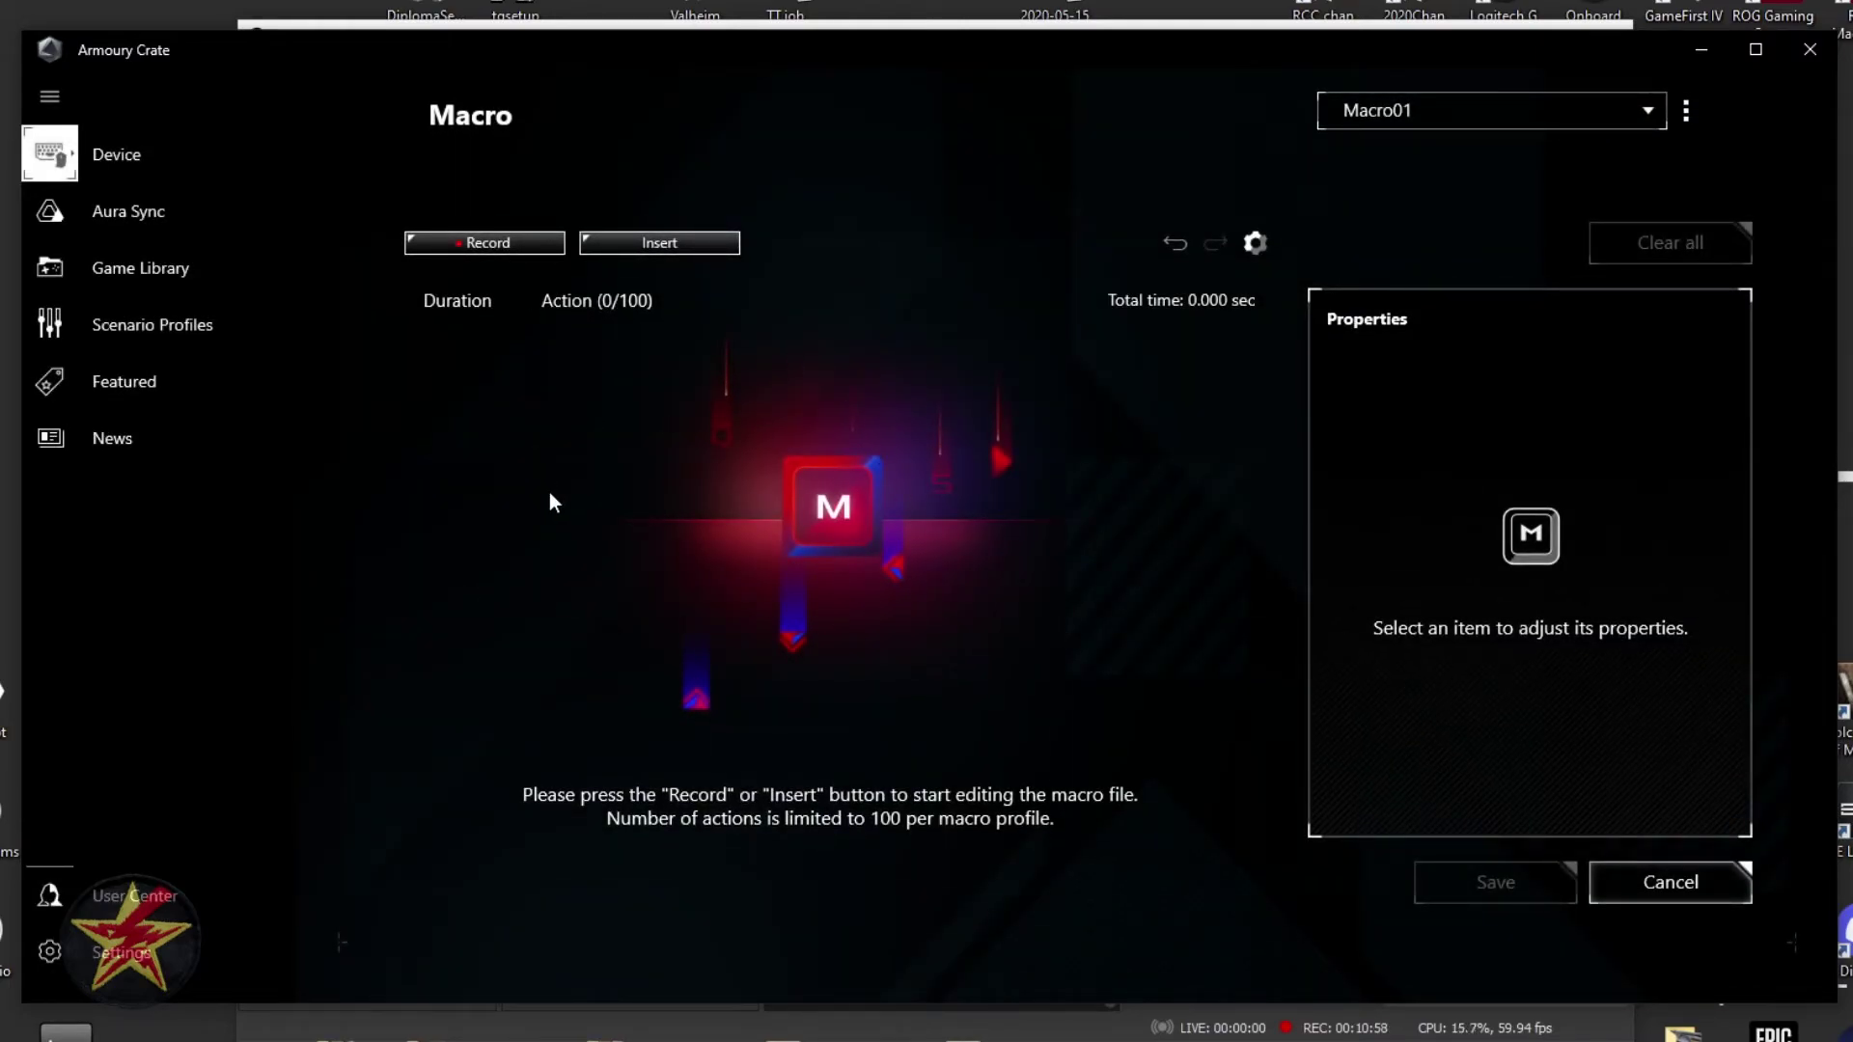
pyautogui.click(470, 244)
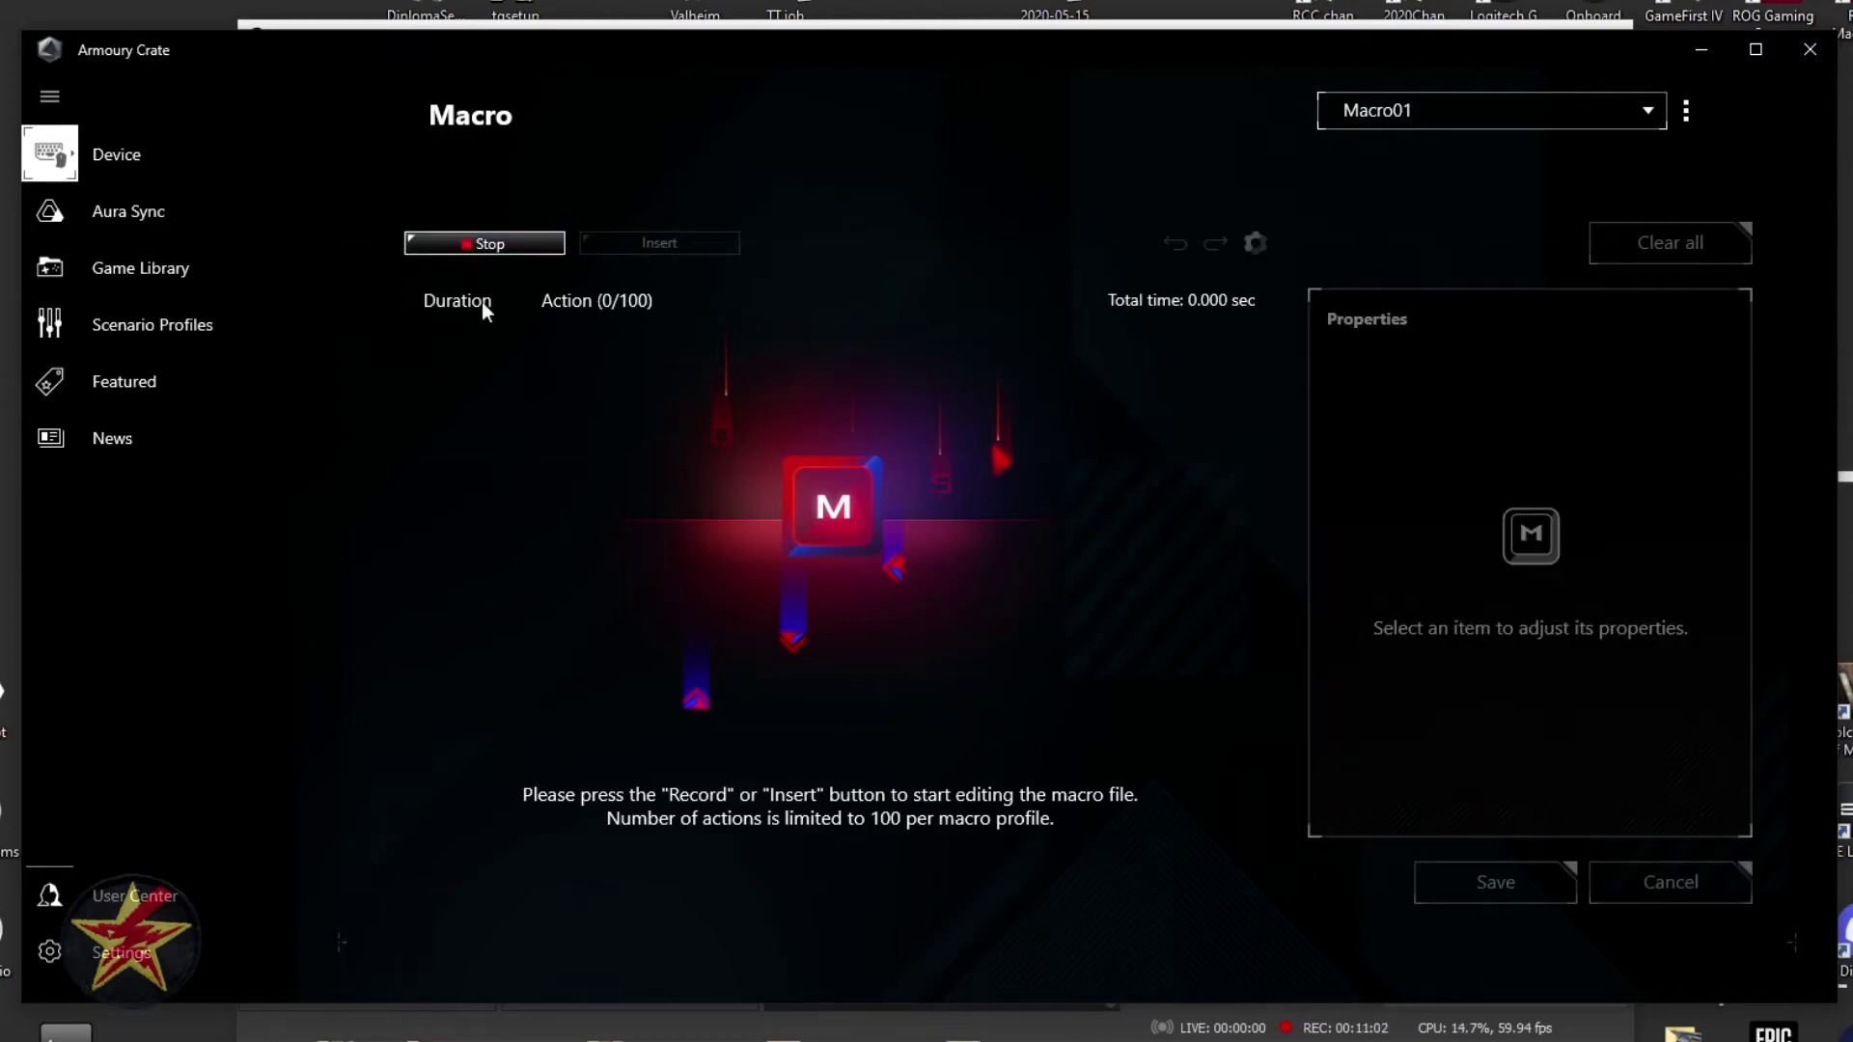
pyautogui.press('y')
pyautogui.press('t')
pyautogui.press('f')
pyautogui.press('g')
pyautogui.press('h')
pyautogui.press('y')
pyautogui.press('t')
pyautogui.press('f')
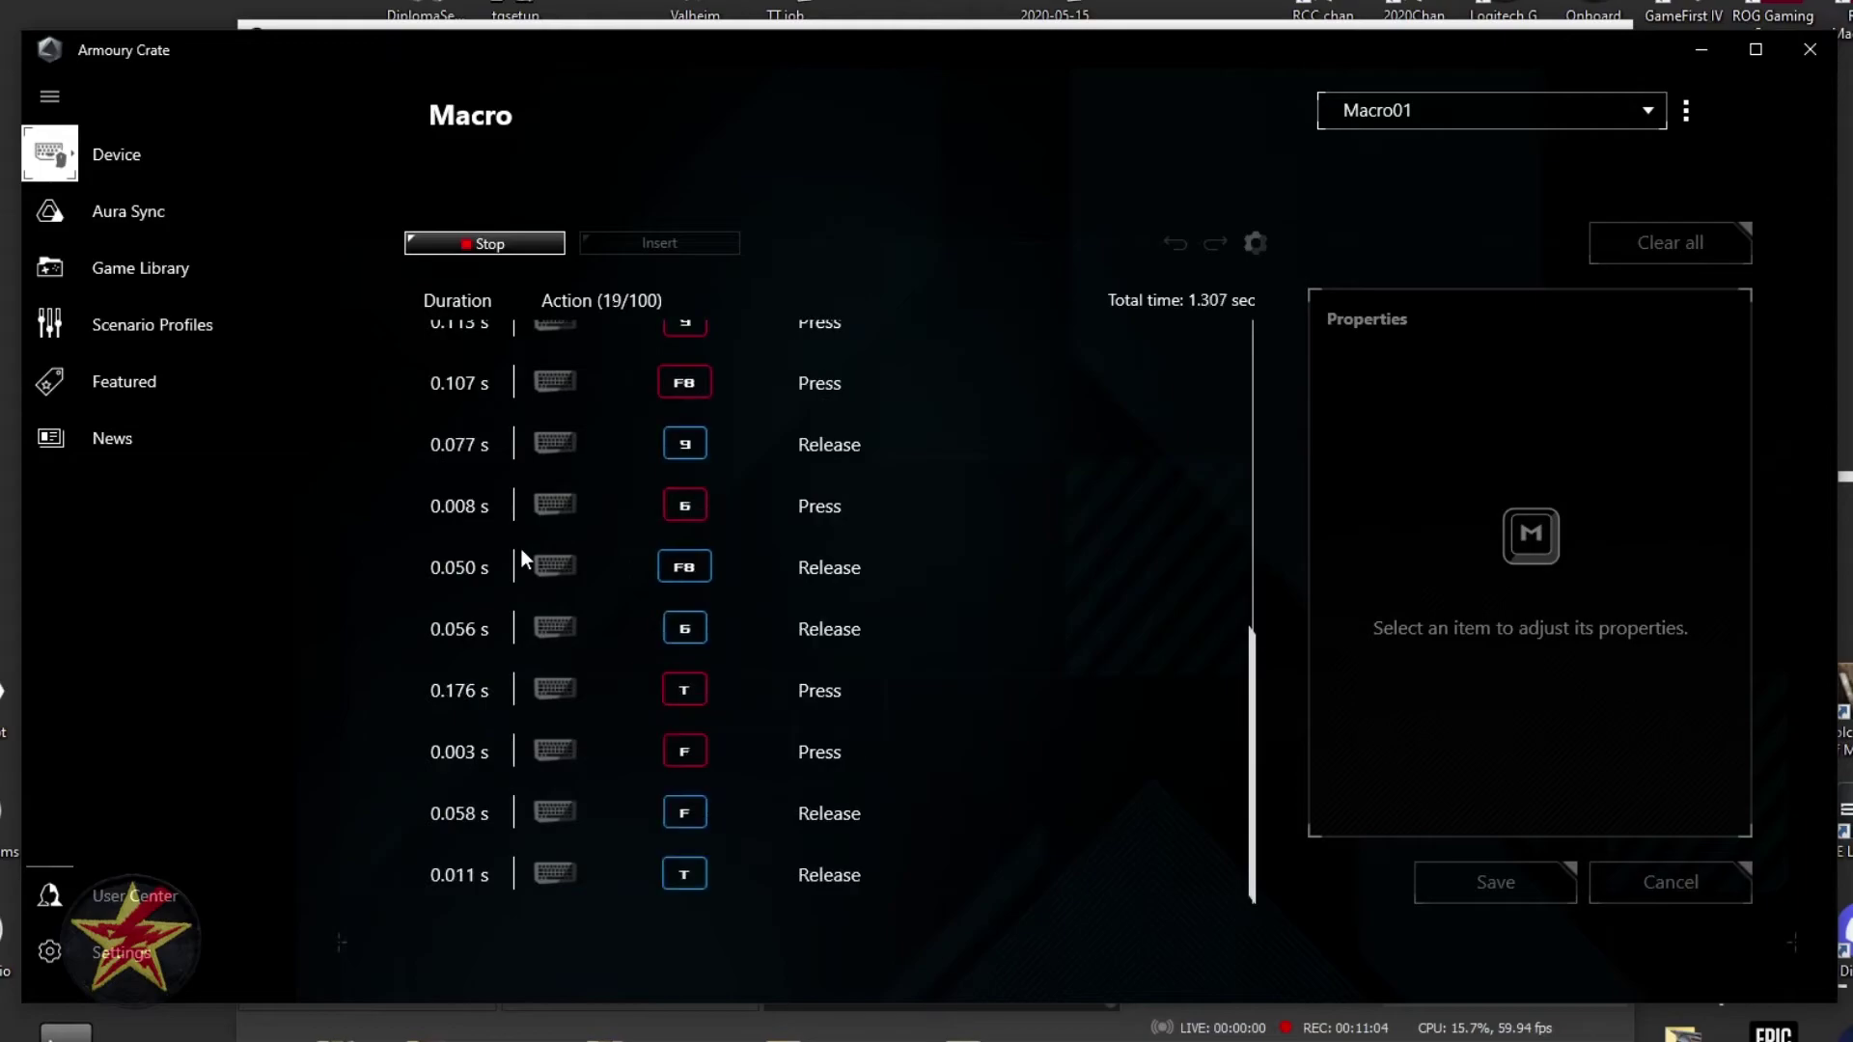
pyautogui.press('k')
pyautogui.press('j')
pyautogui.press('u')
pyautogui.press('b')
pyautogui.click(500, 236)
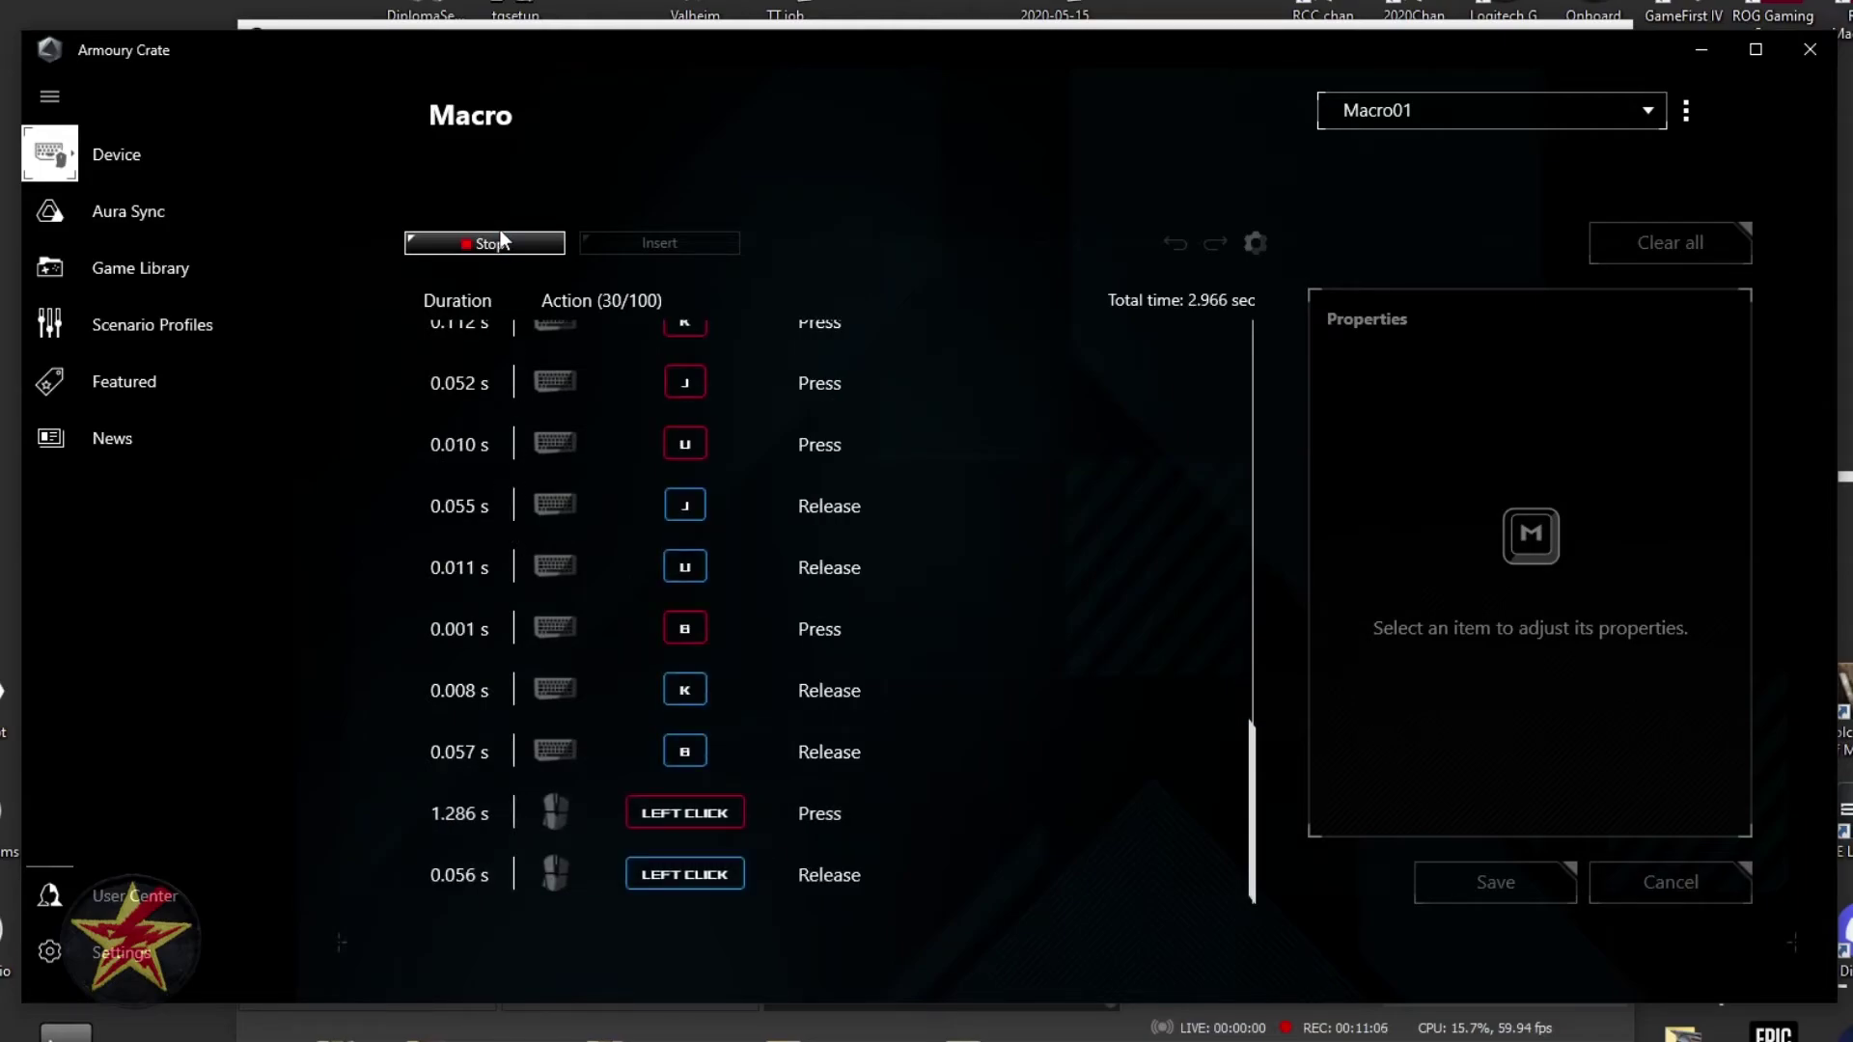
pyautogui.click(500, 241)
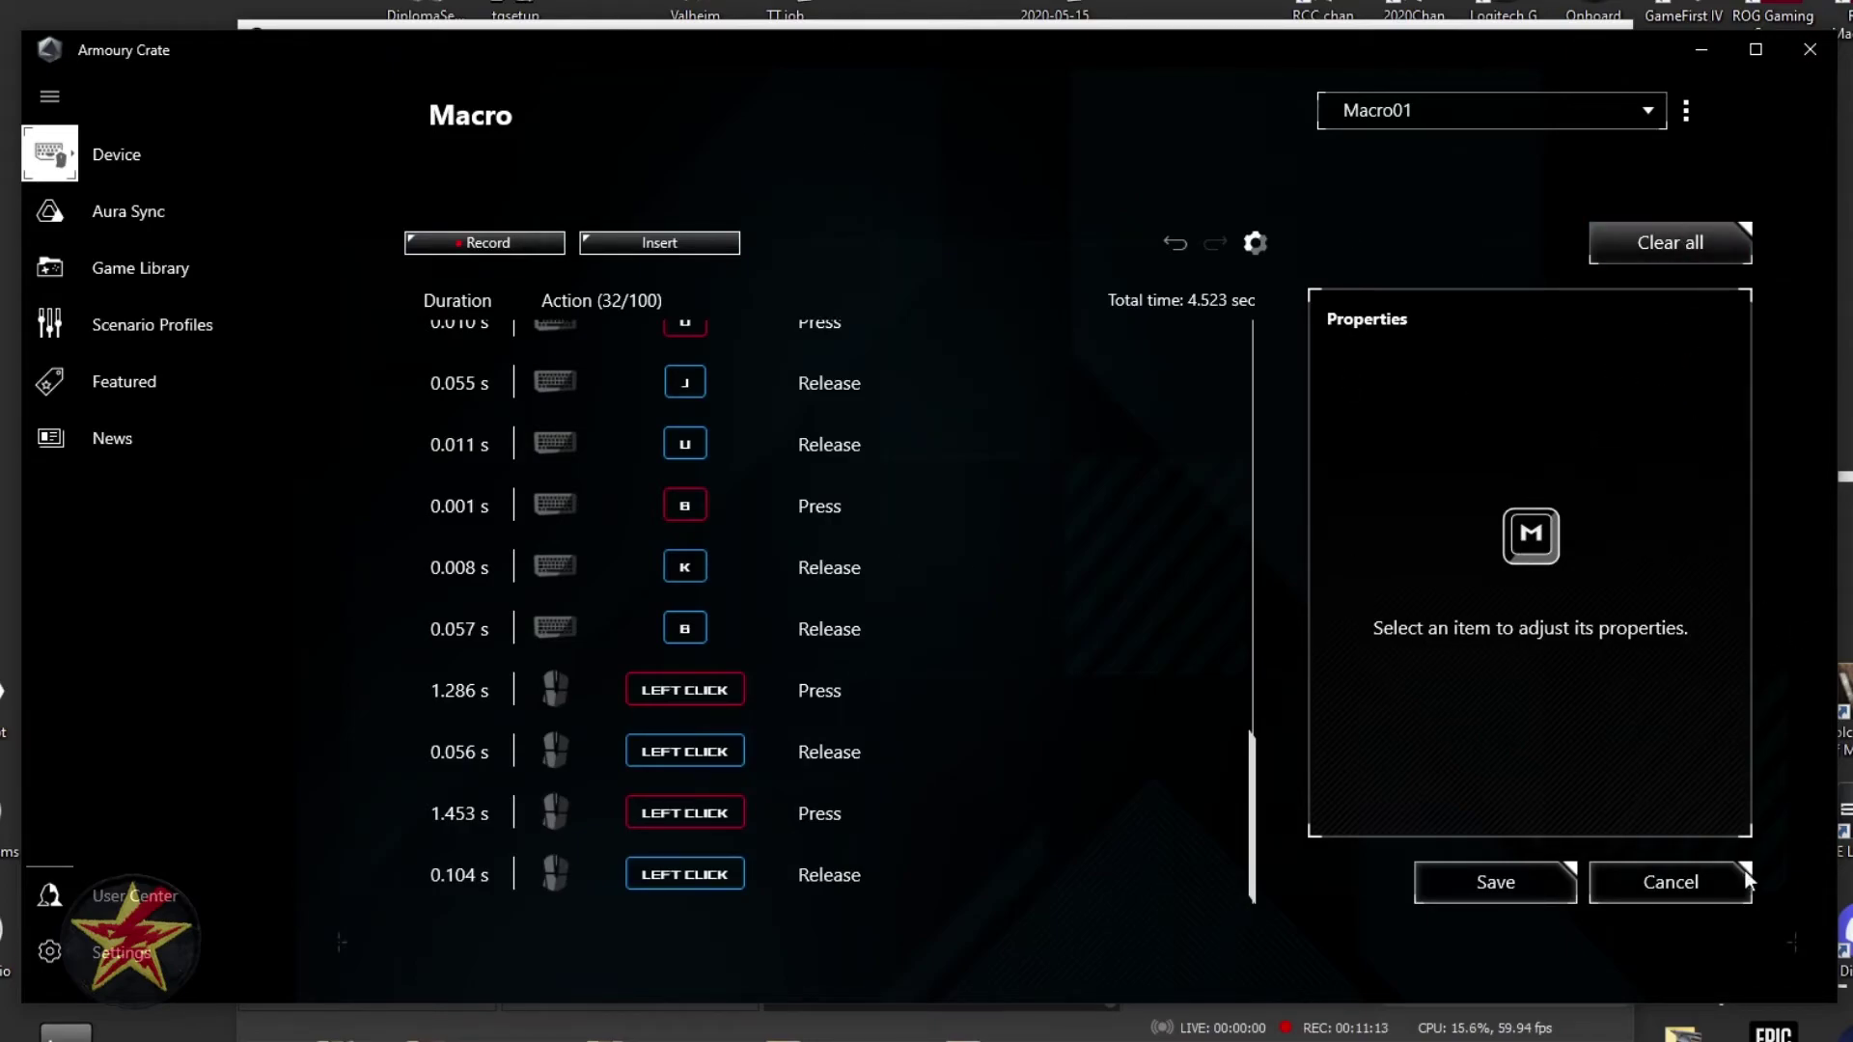
pyautogui.click(1658, 879)
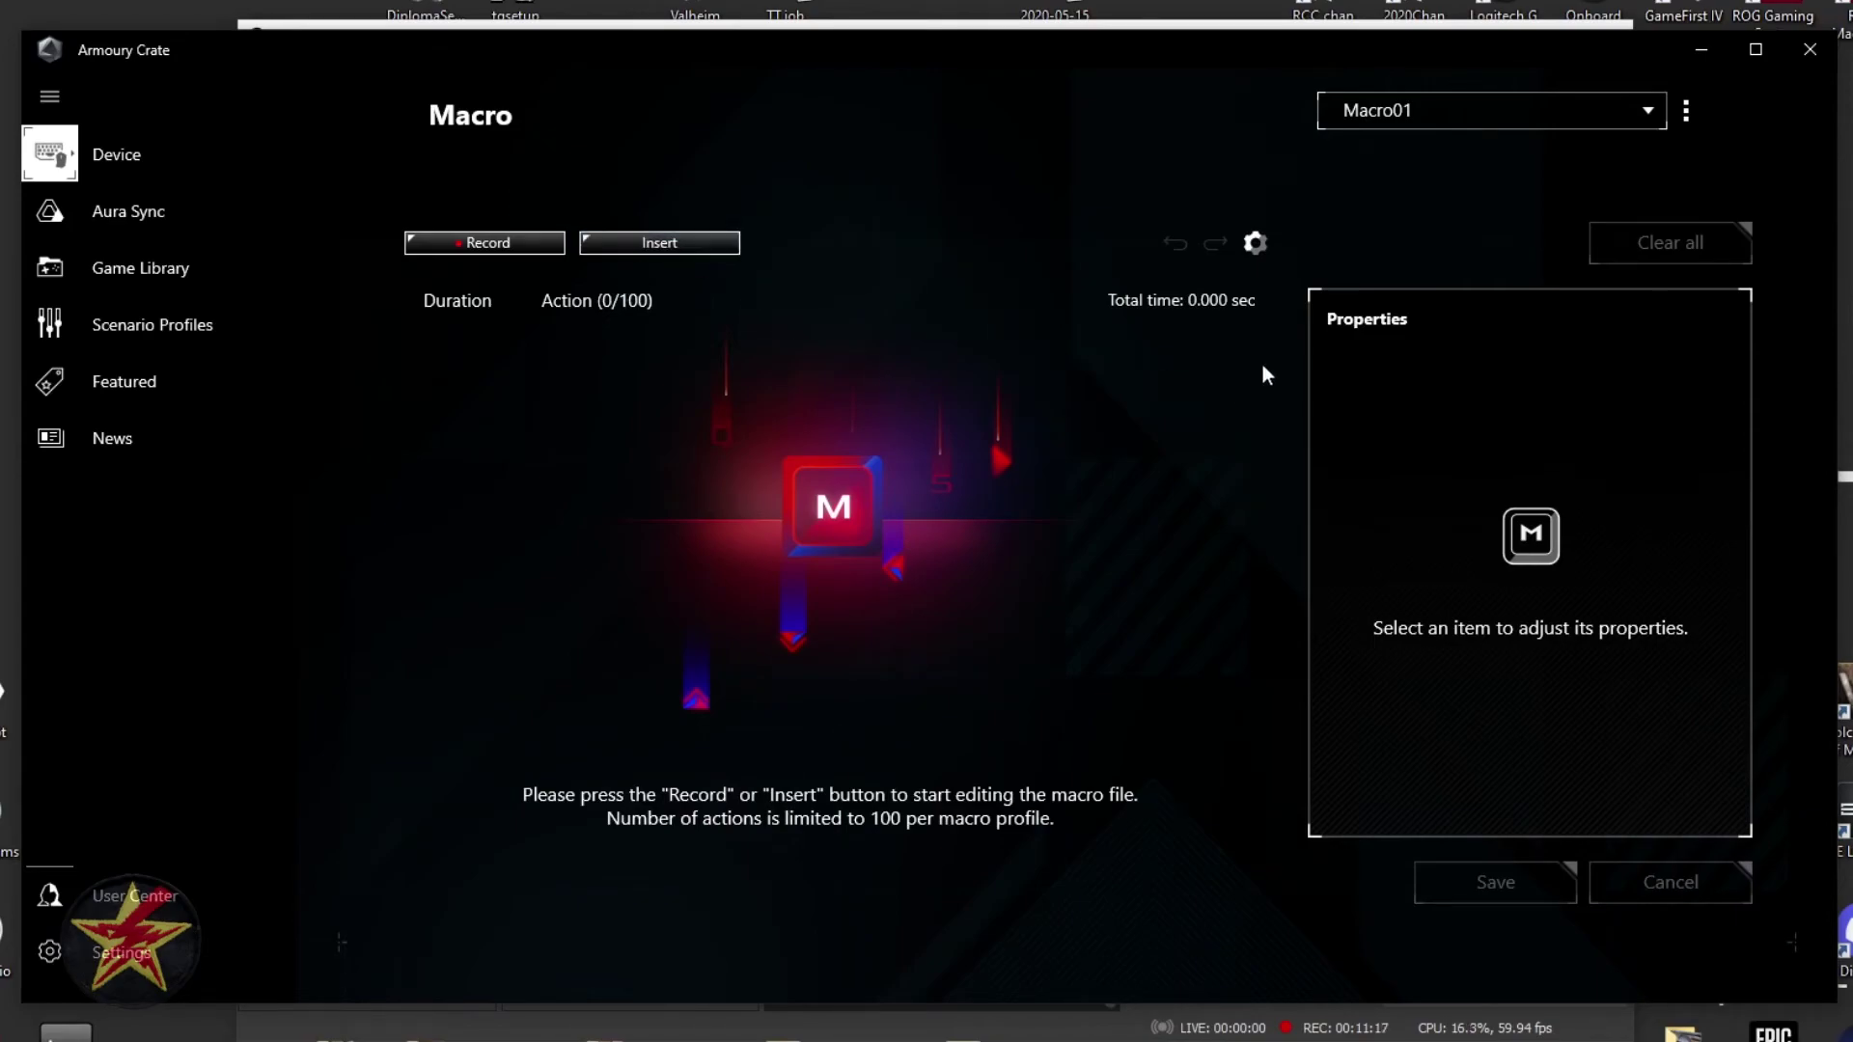
pyautogui.click(1256, 243)
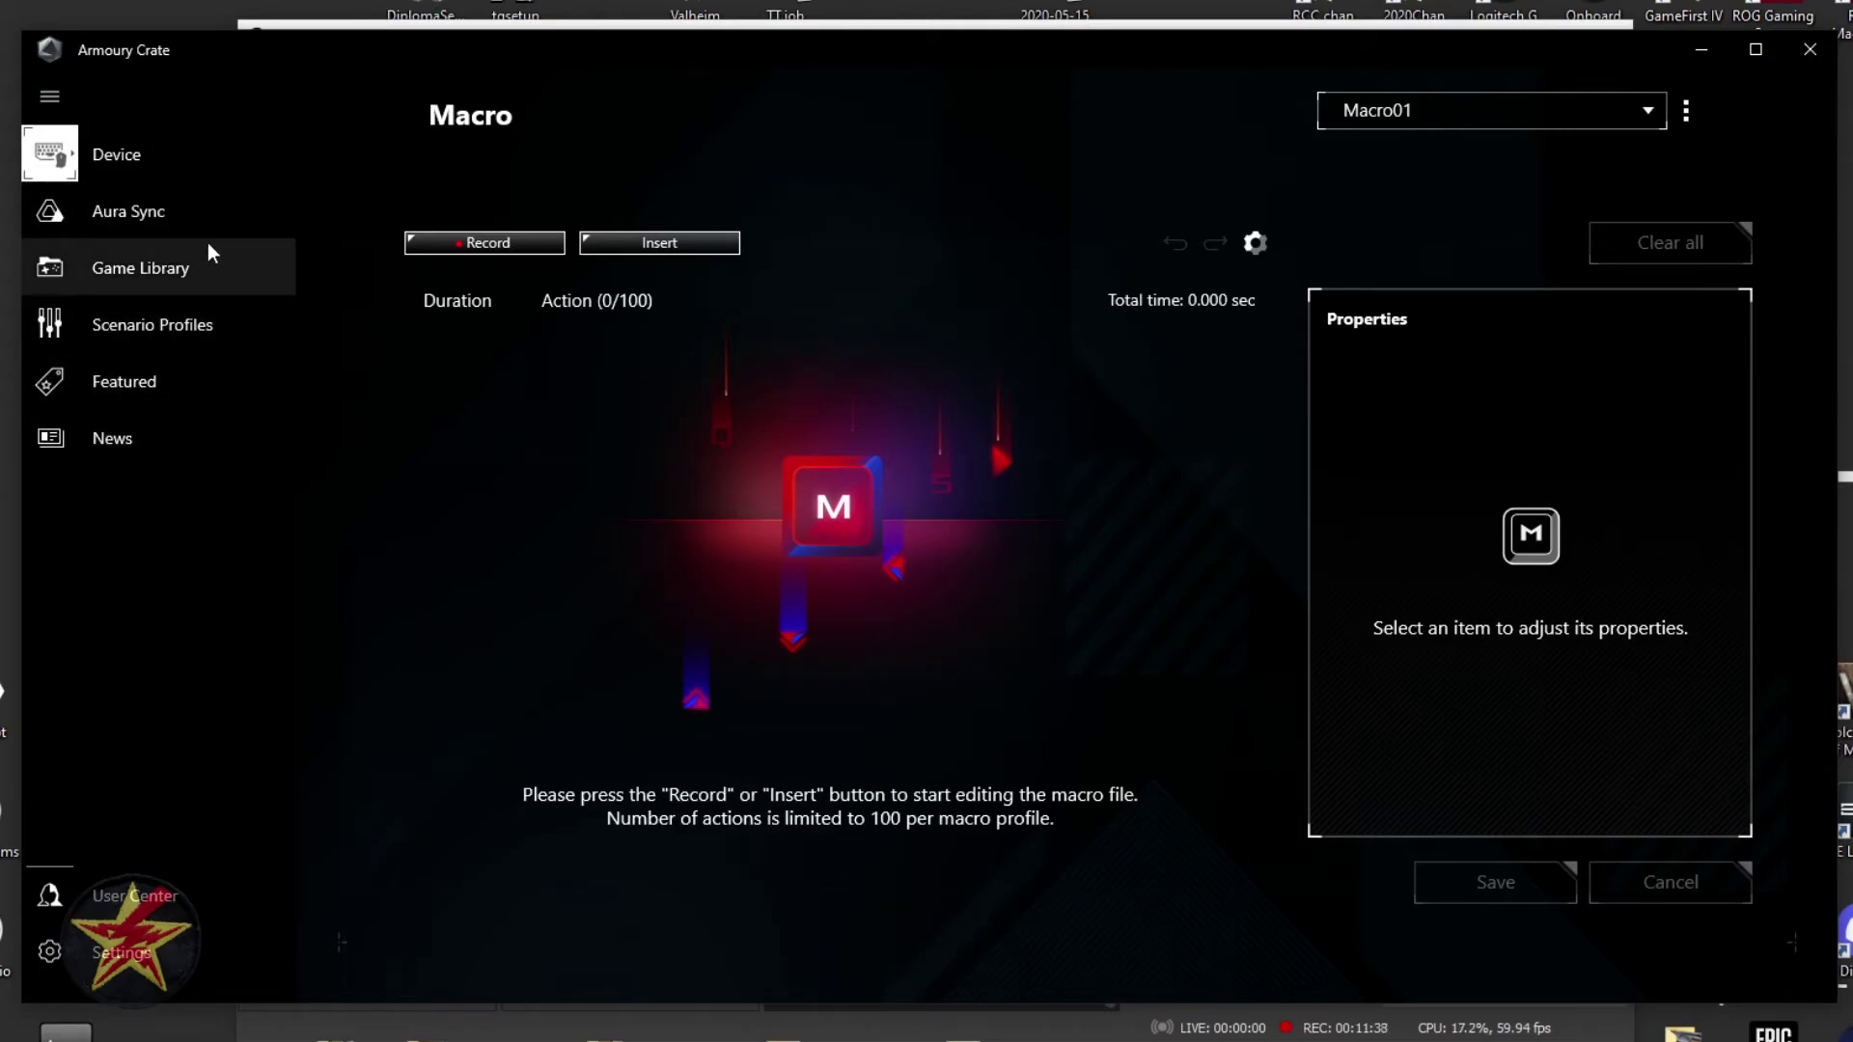
pyautogui.click(103, 216)
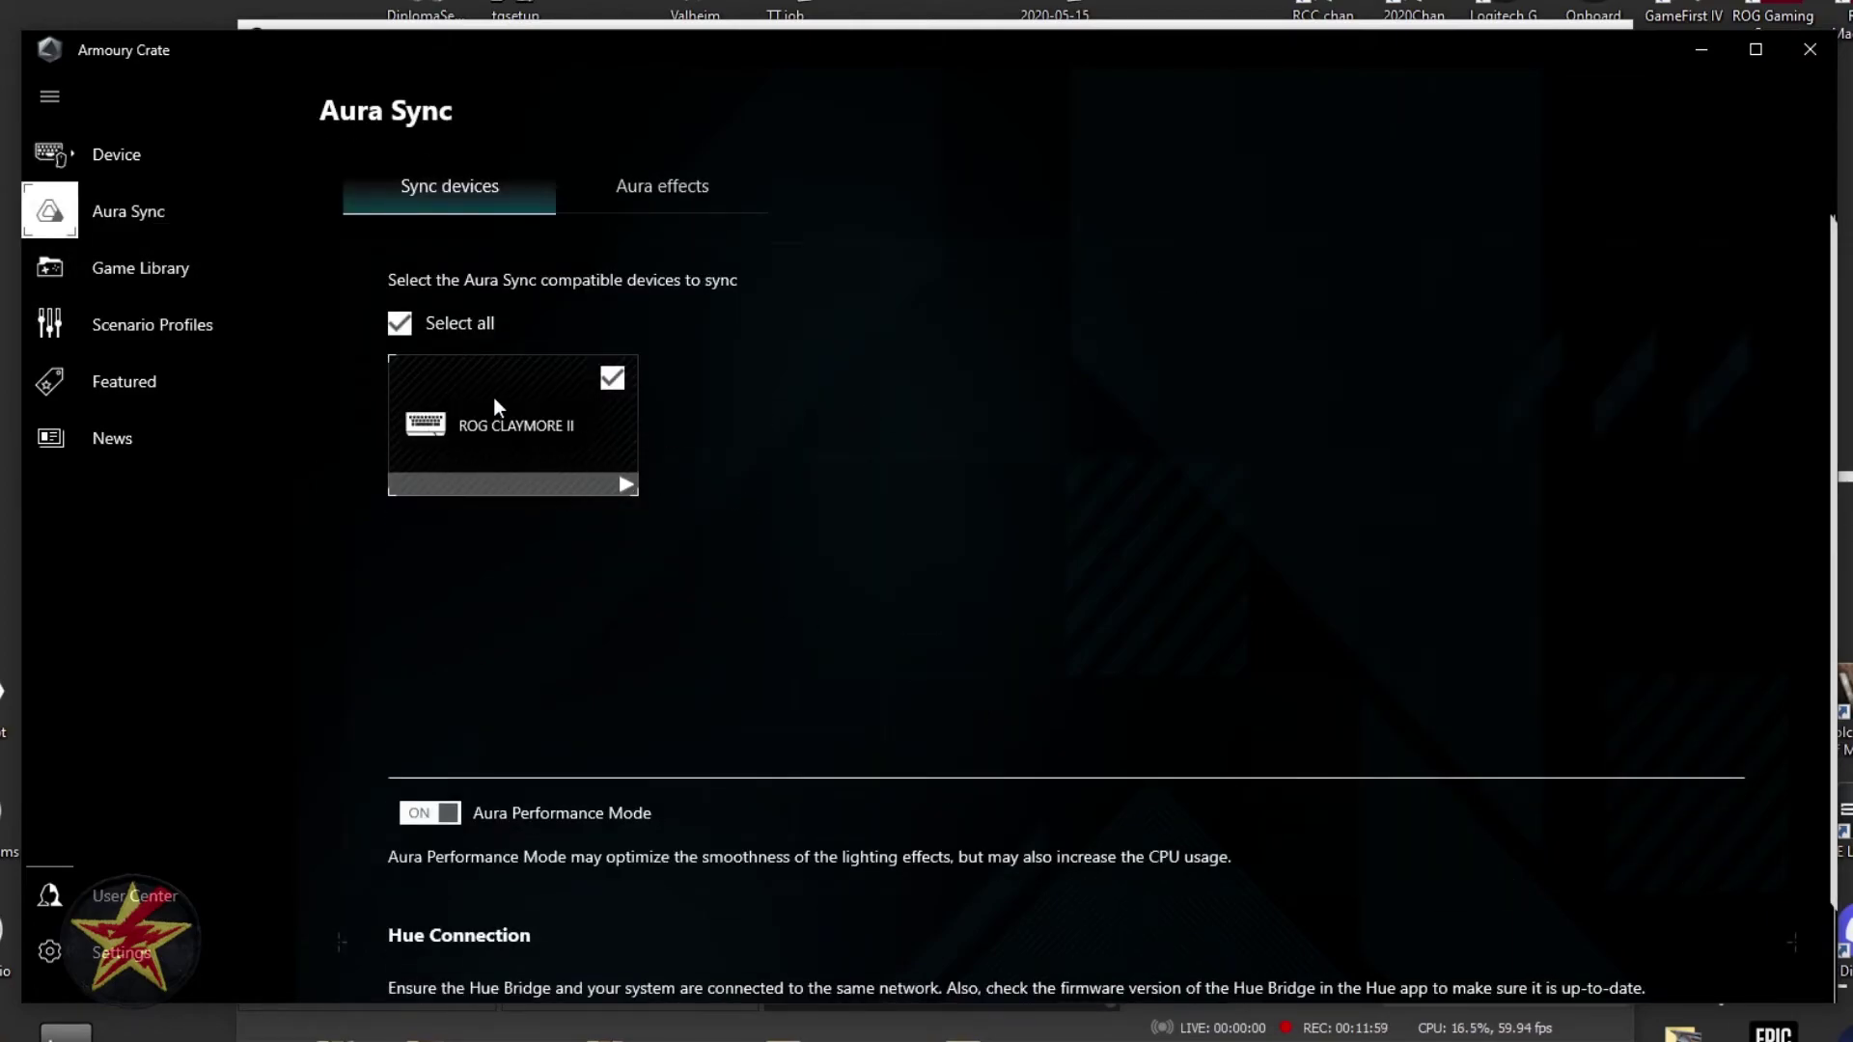
# View the Aura effects and Sync devices pages, then open the Game Library of seven installed games.
pyautogui.click(701, 184)
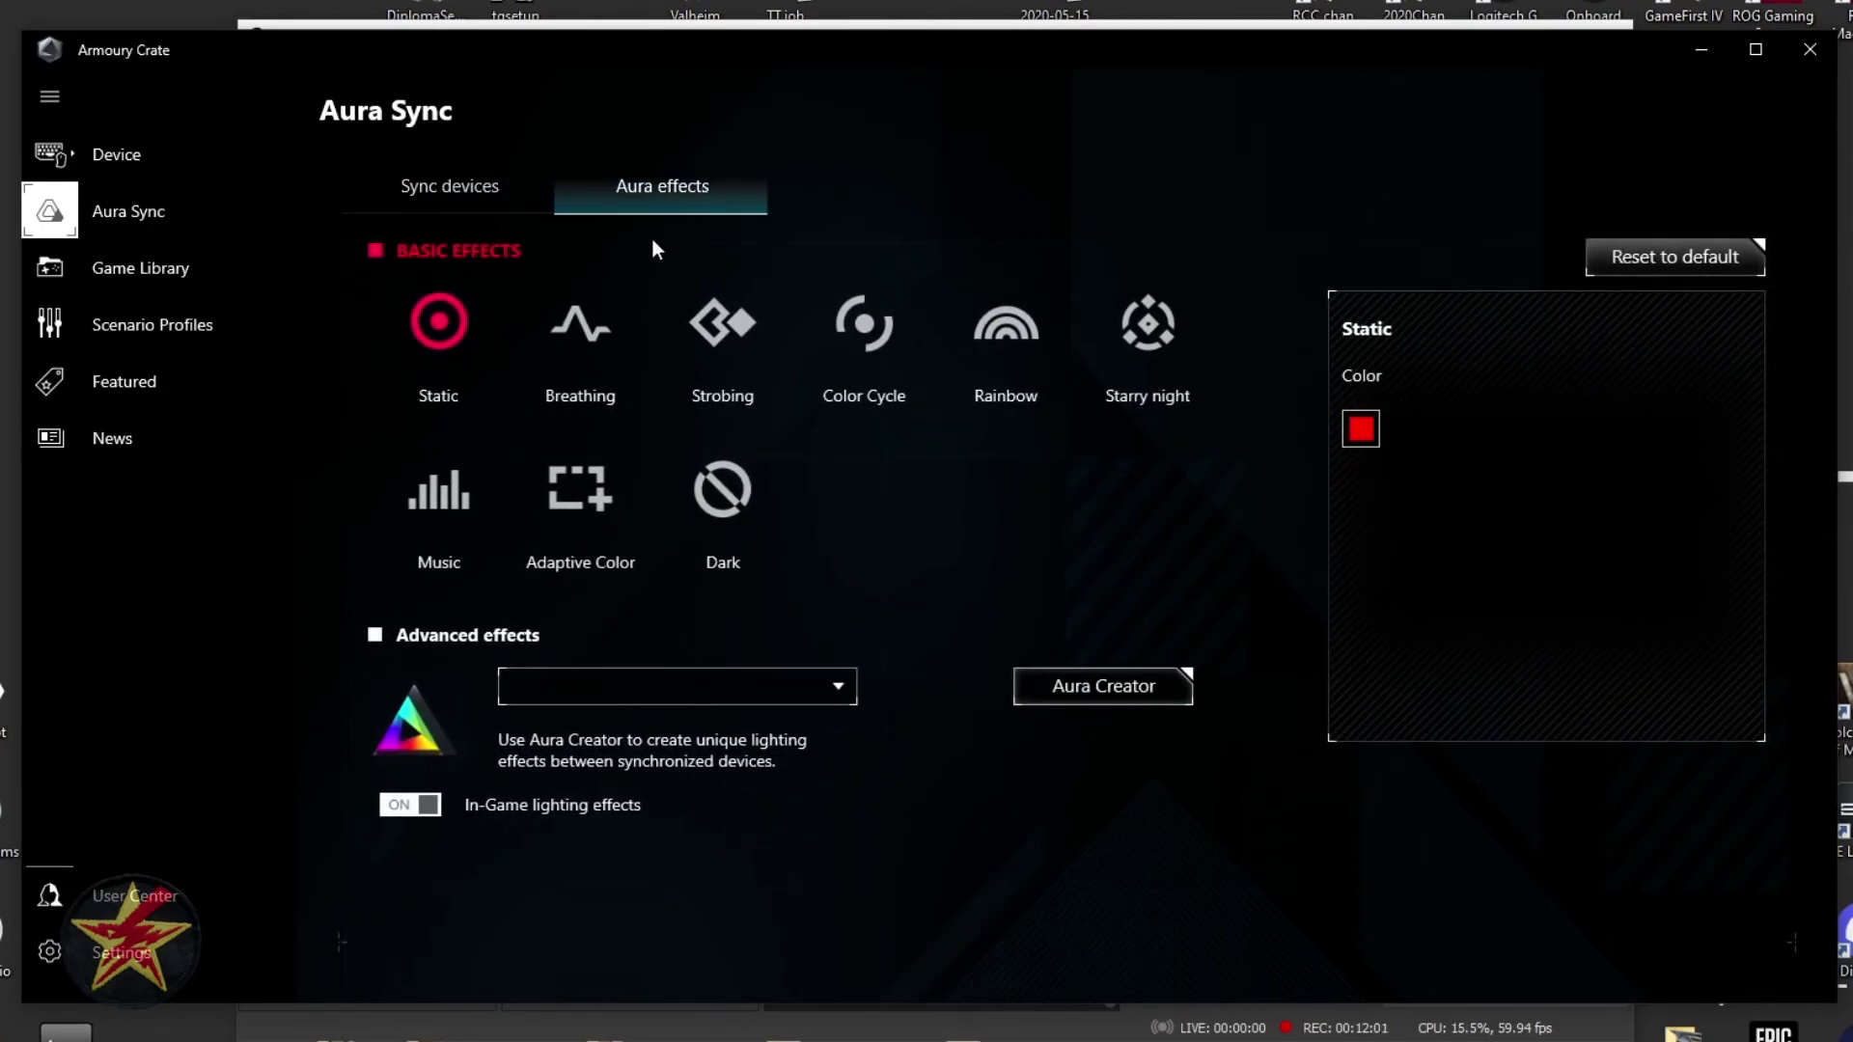
pyautogui.click(471, 194)
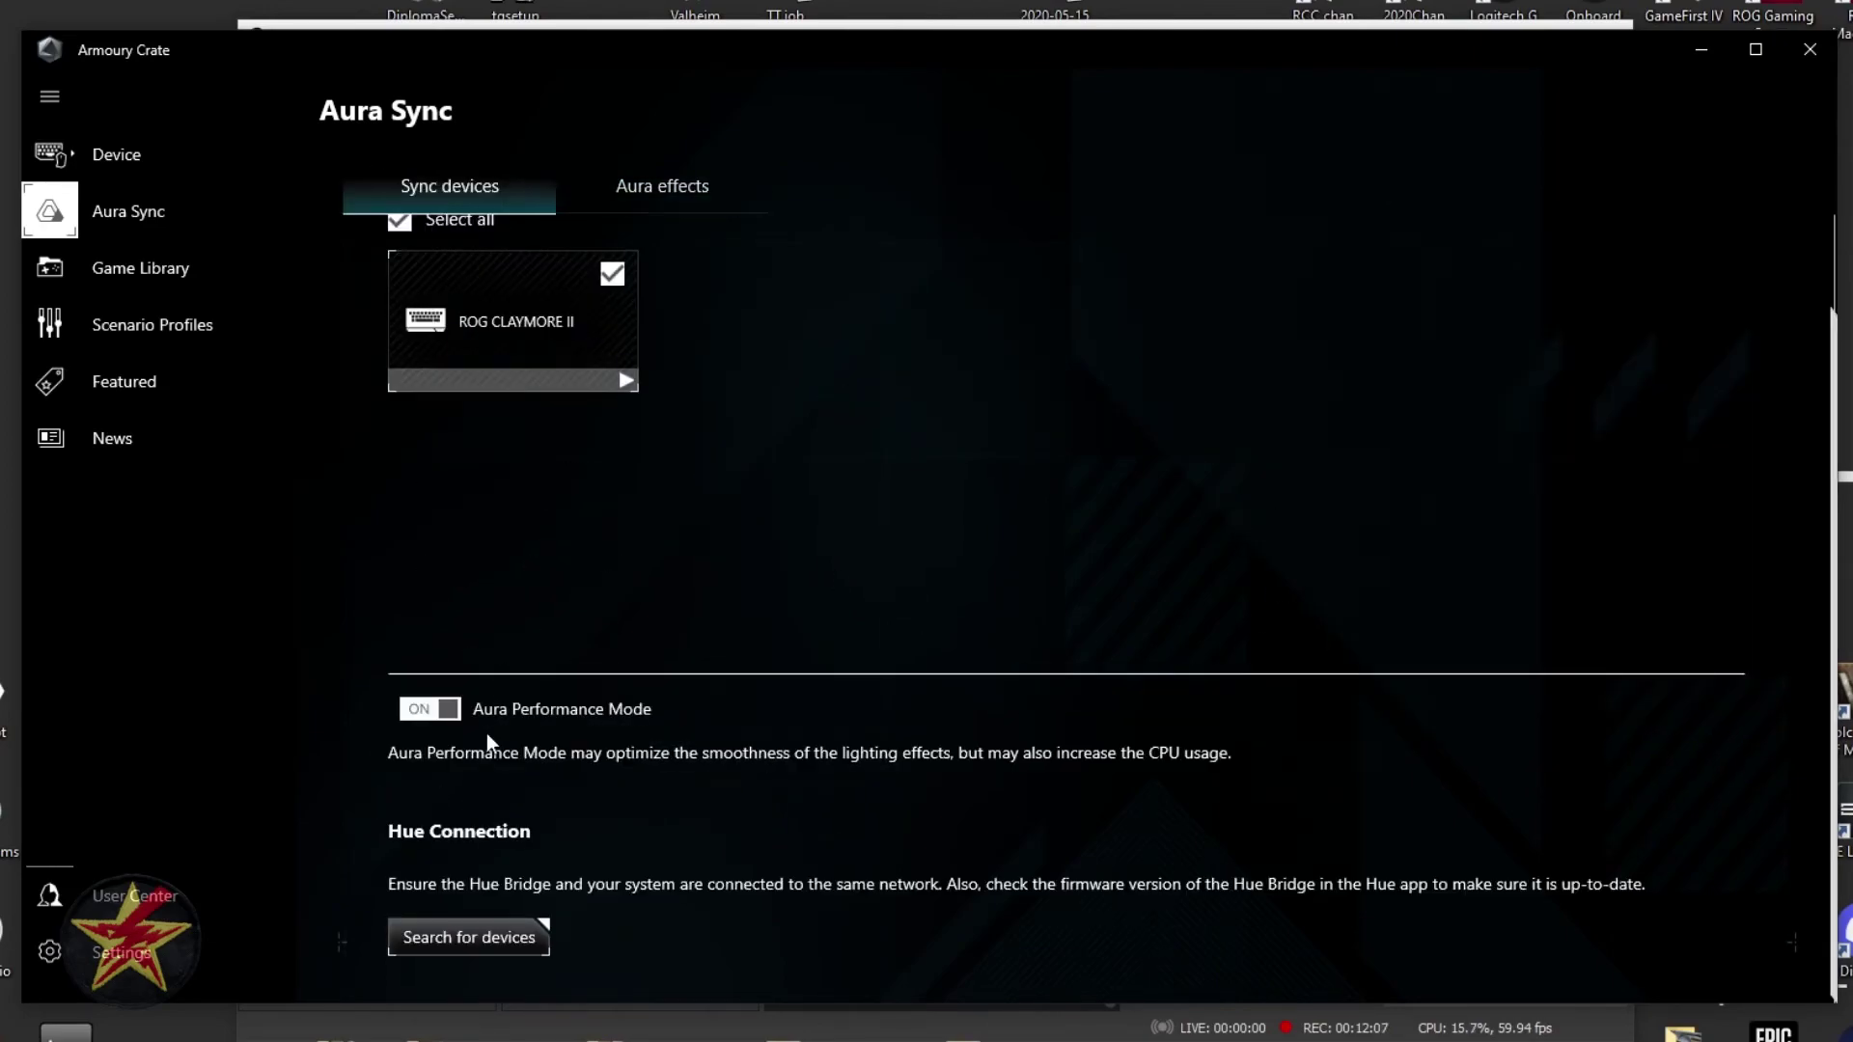
pyautogui.scroll(2, 813, 605)
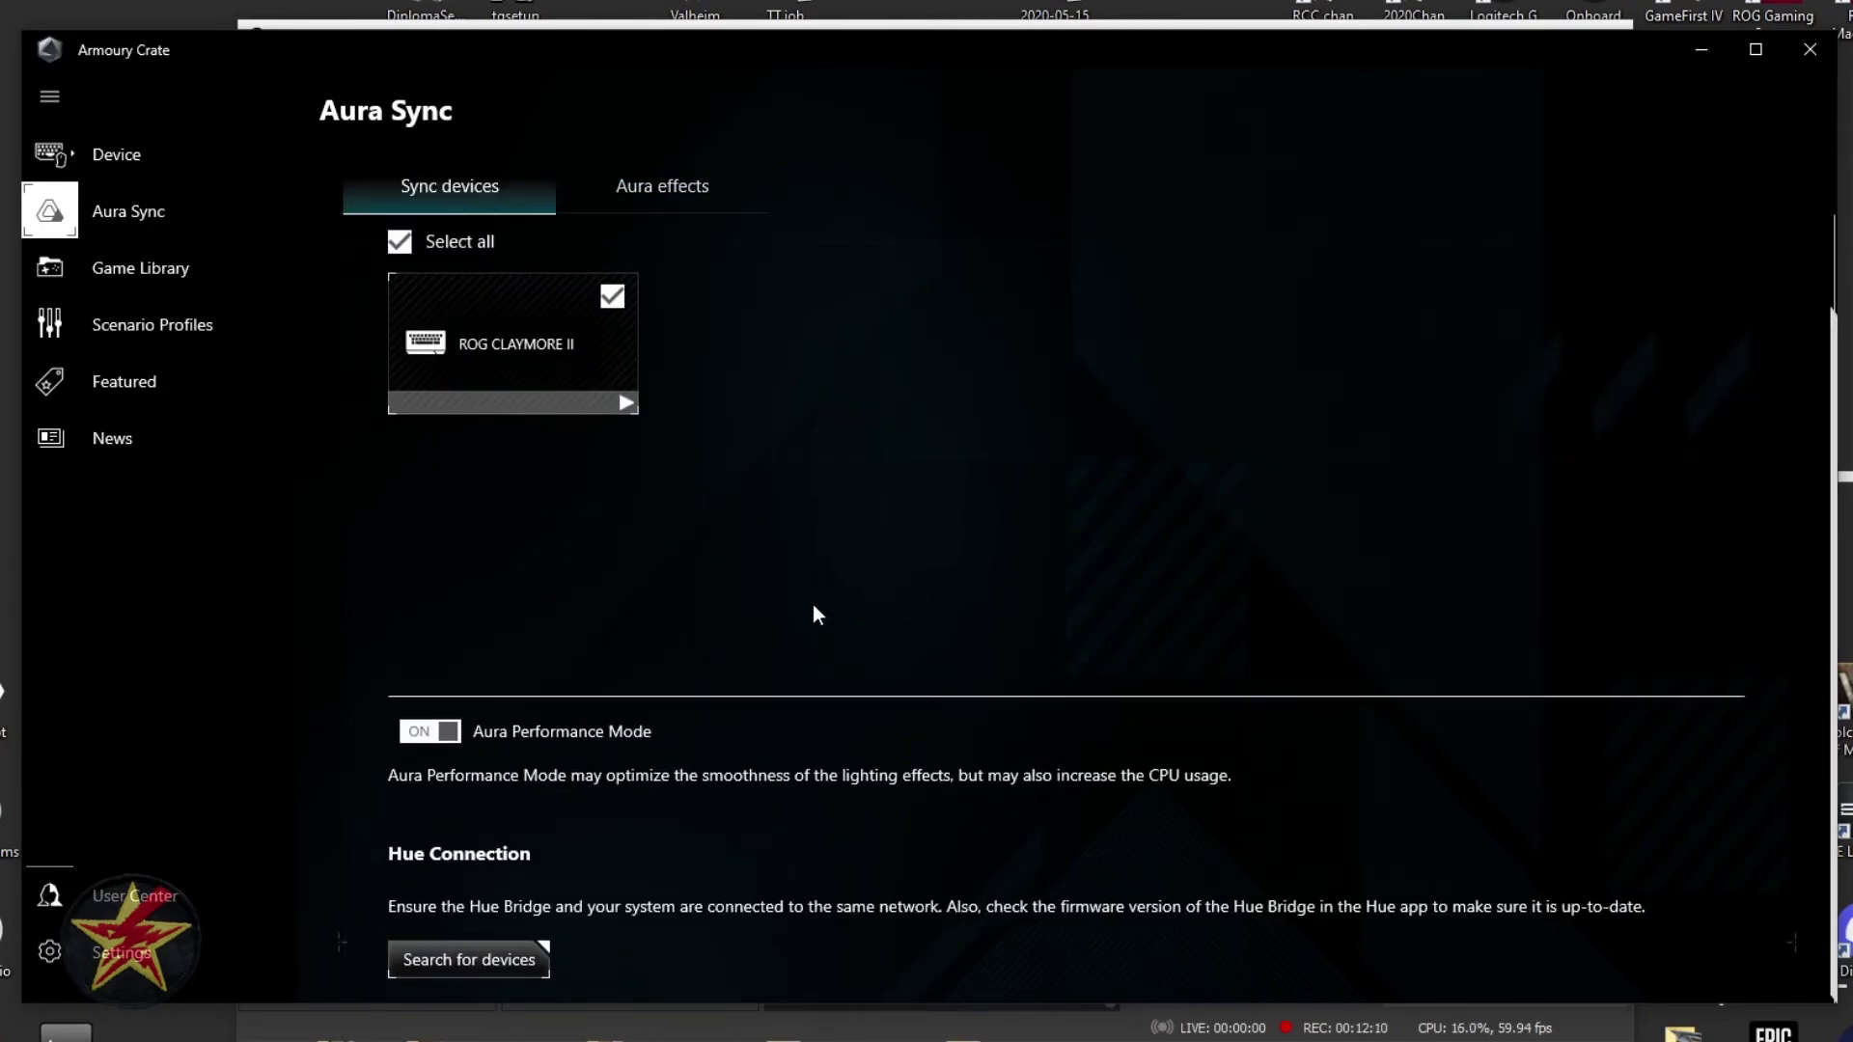
pyautogui.click(162, 273)
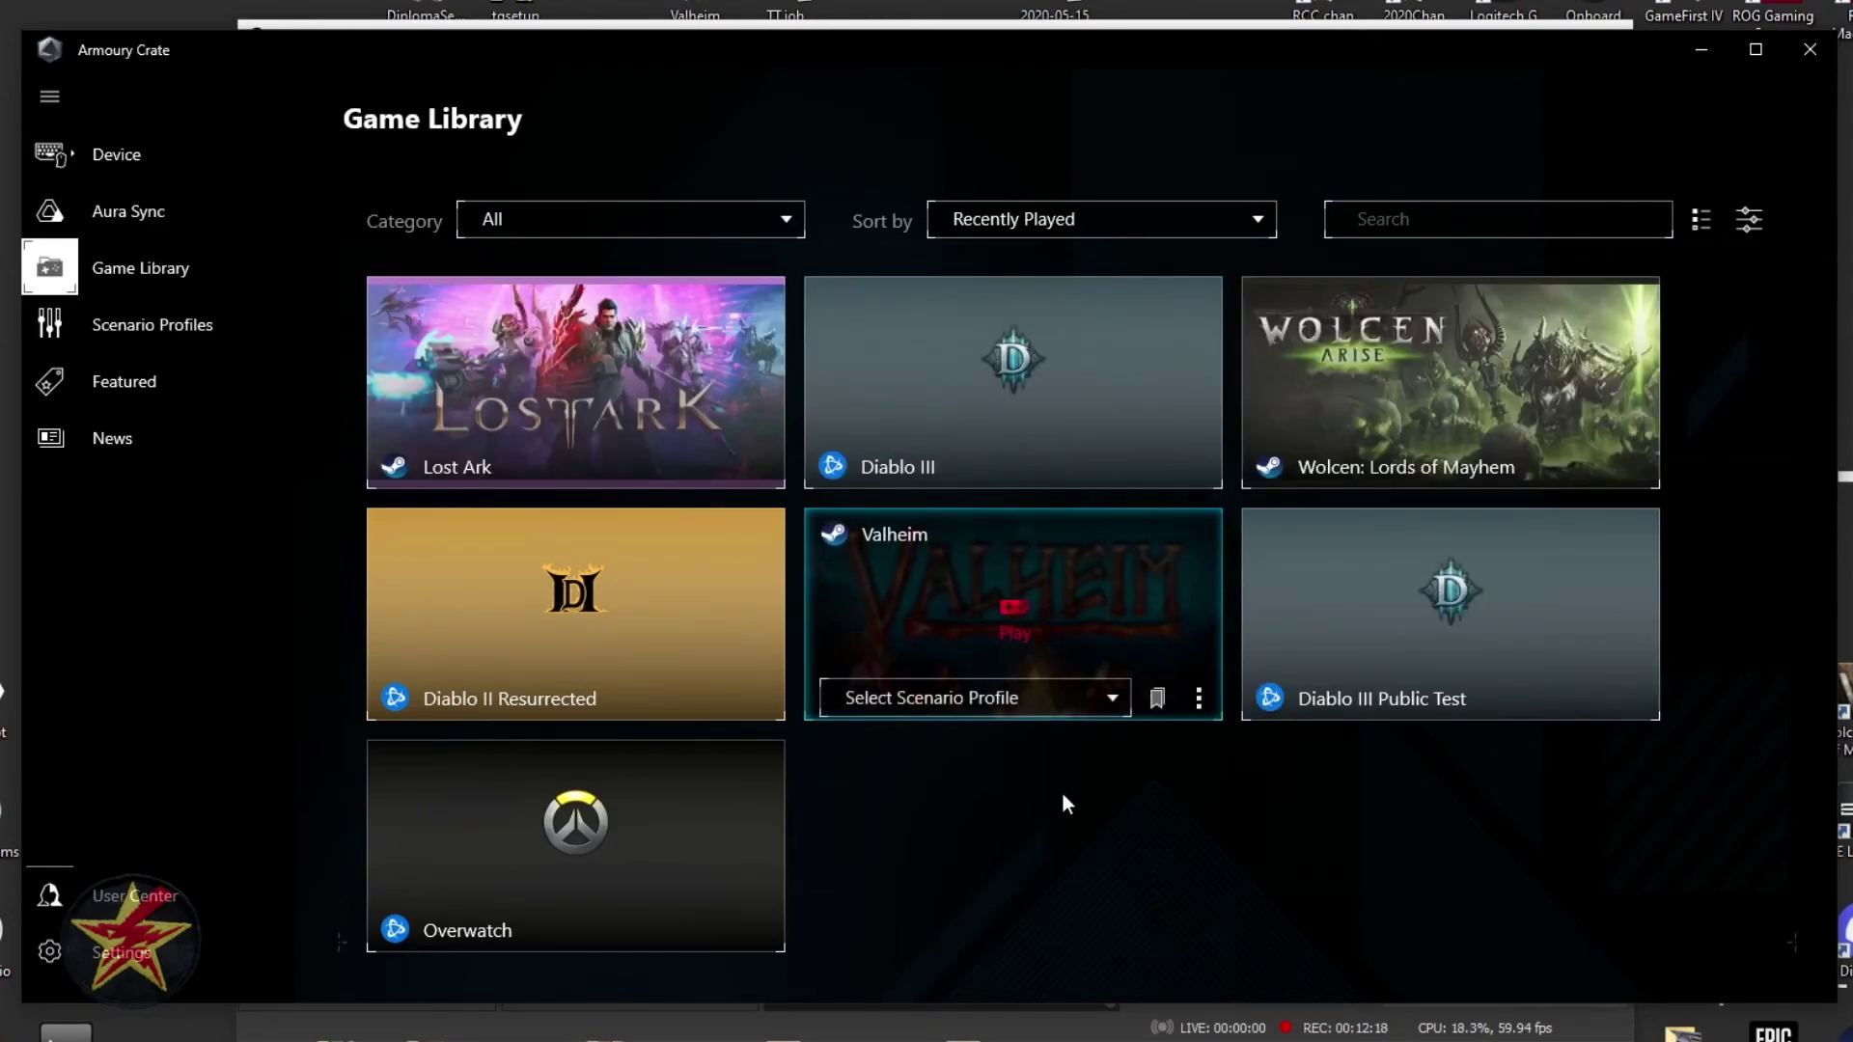
# Create a new scenario profile and rename it from Profile 1 to valheim.
pyautogui.click(226, 343)
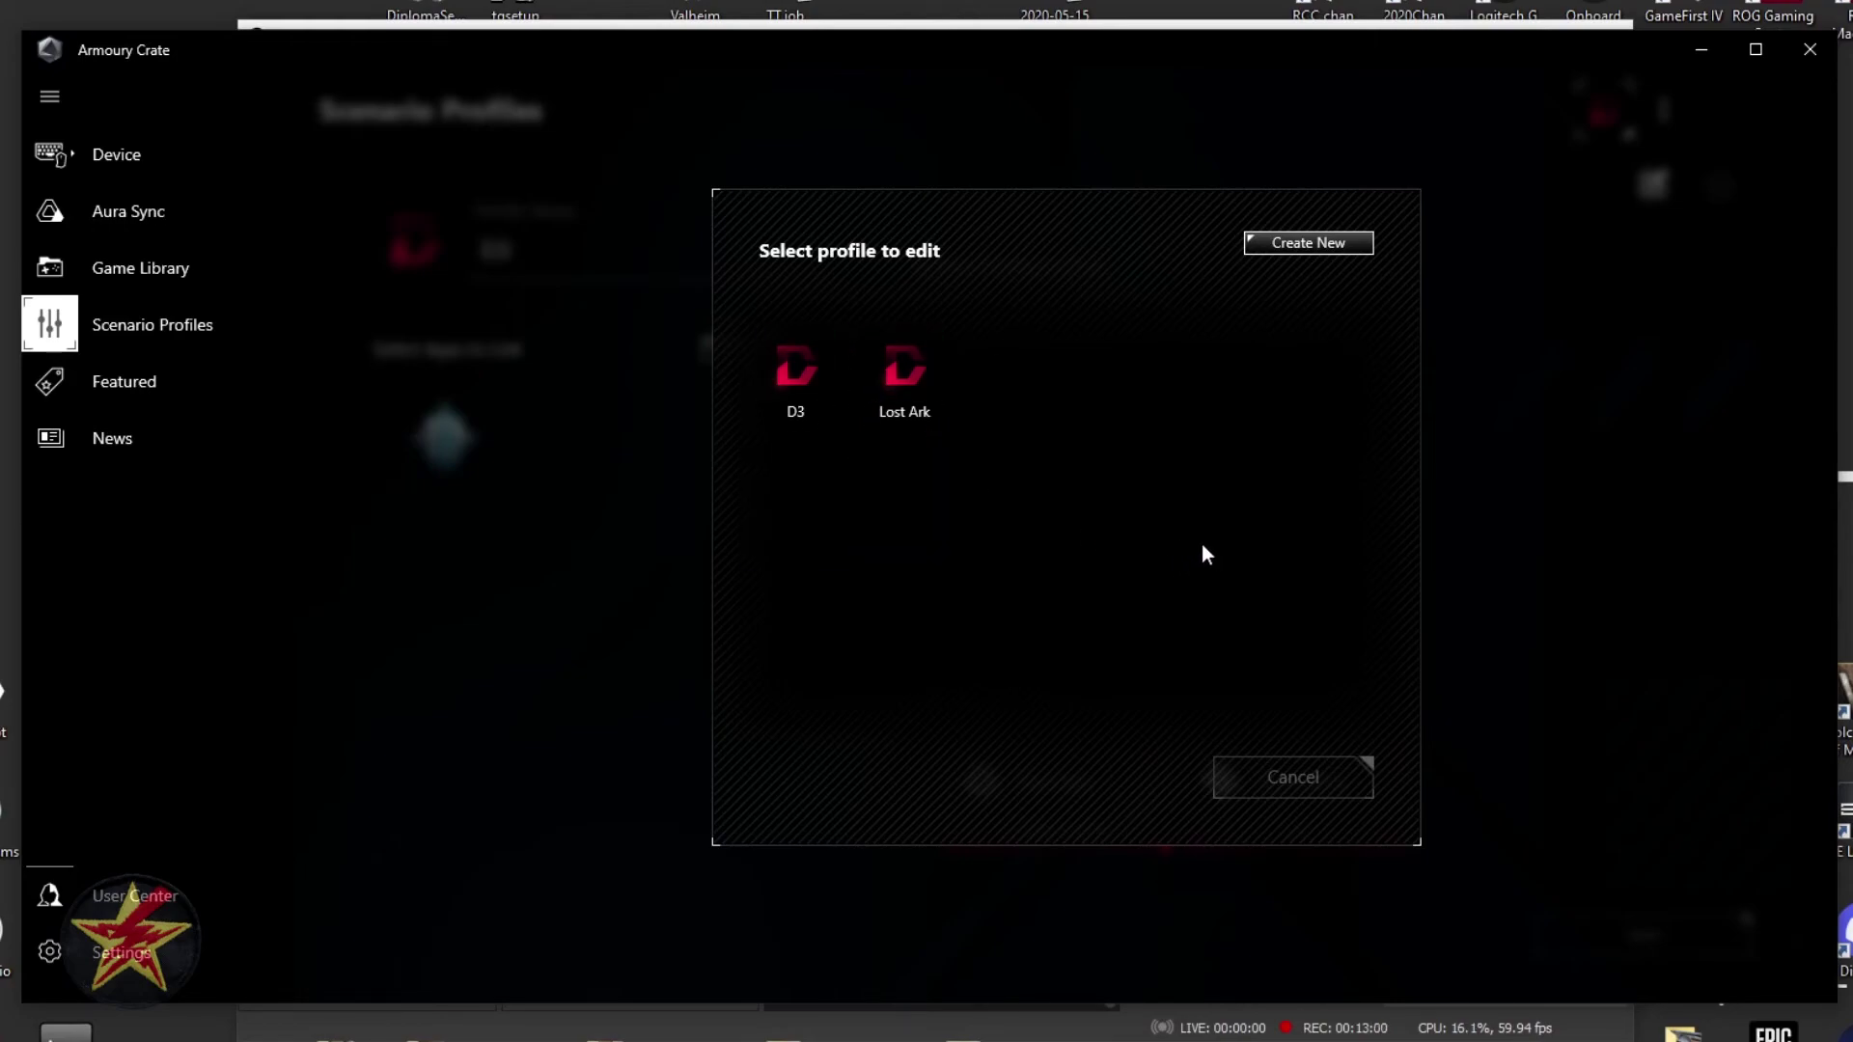
pyautogui.click(1318, 243)
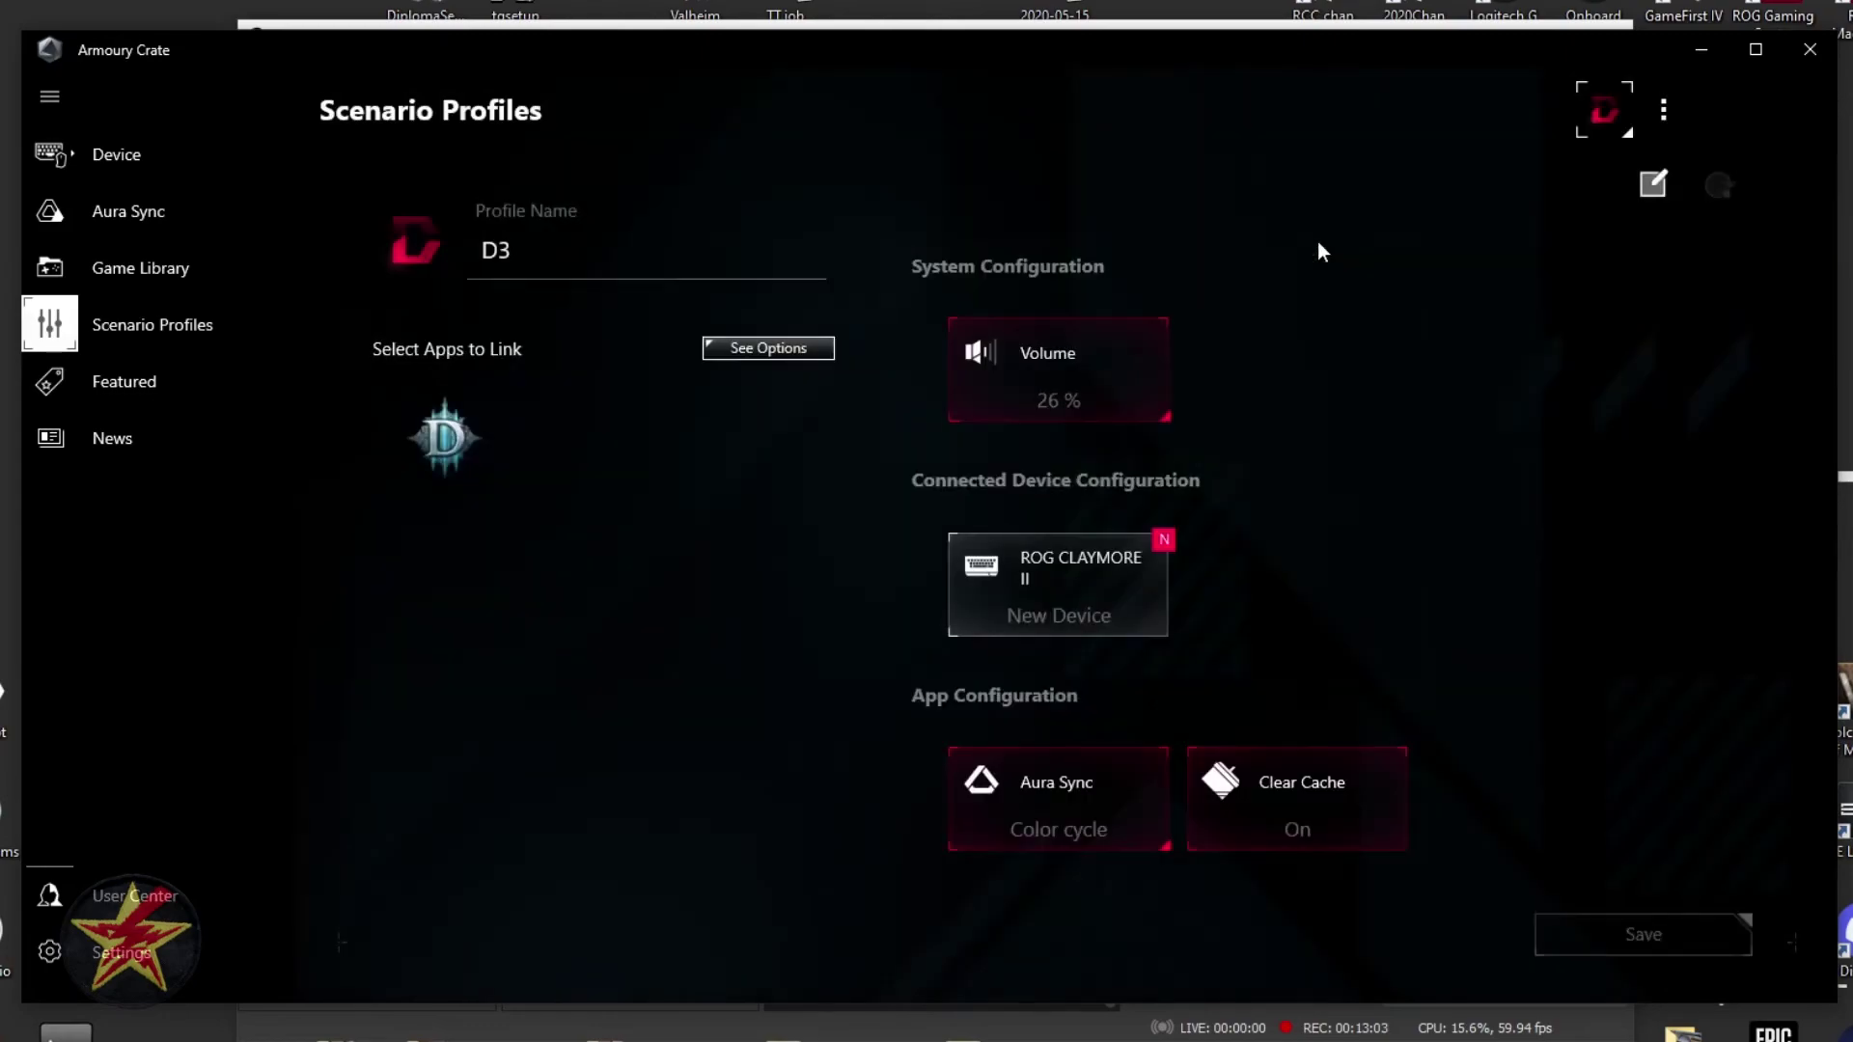
pyautogui.click(572, 253)
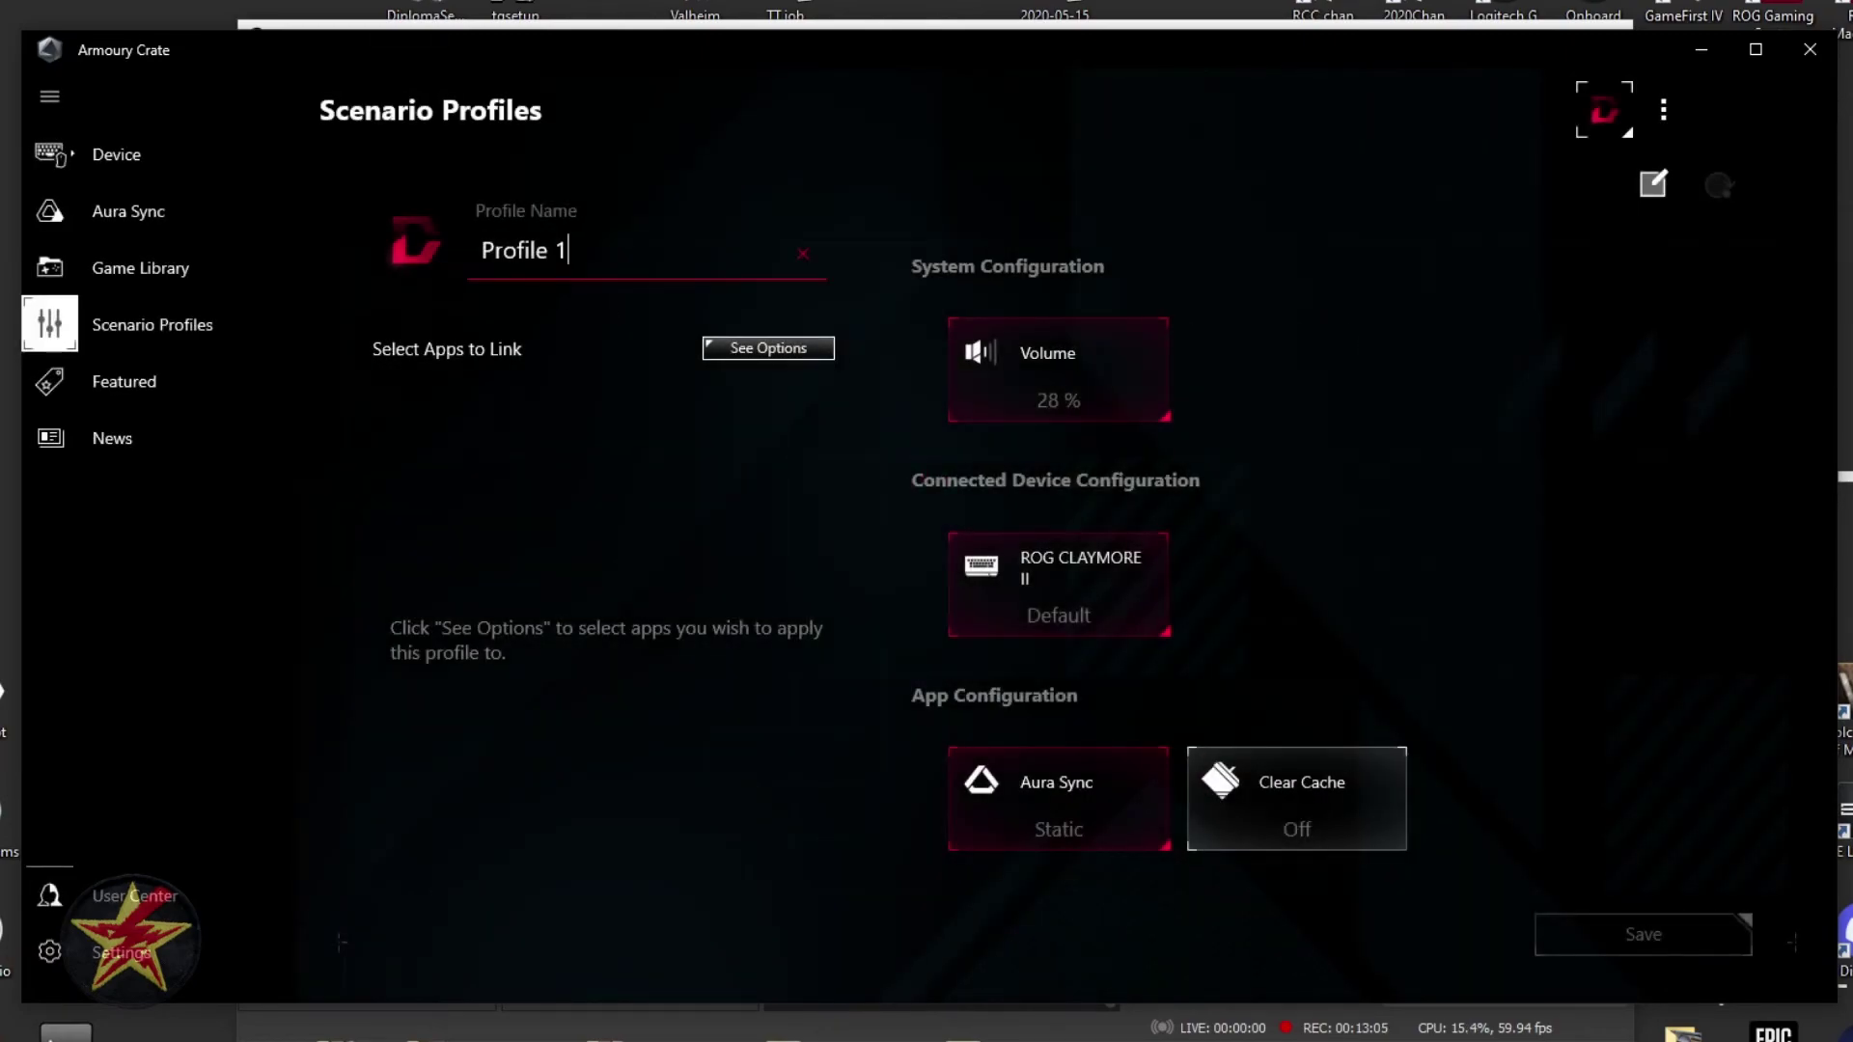
pyautogui.hotkey('ctrl', 'a')
pyautogui.write('valheim')
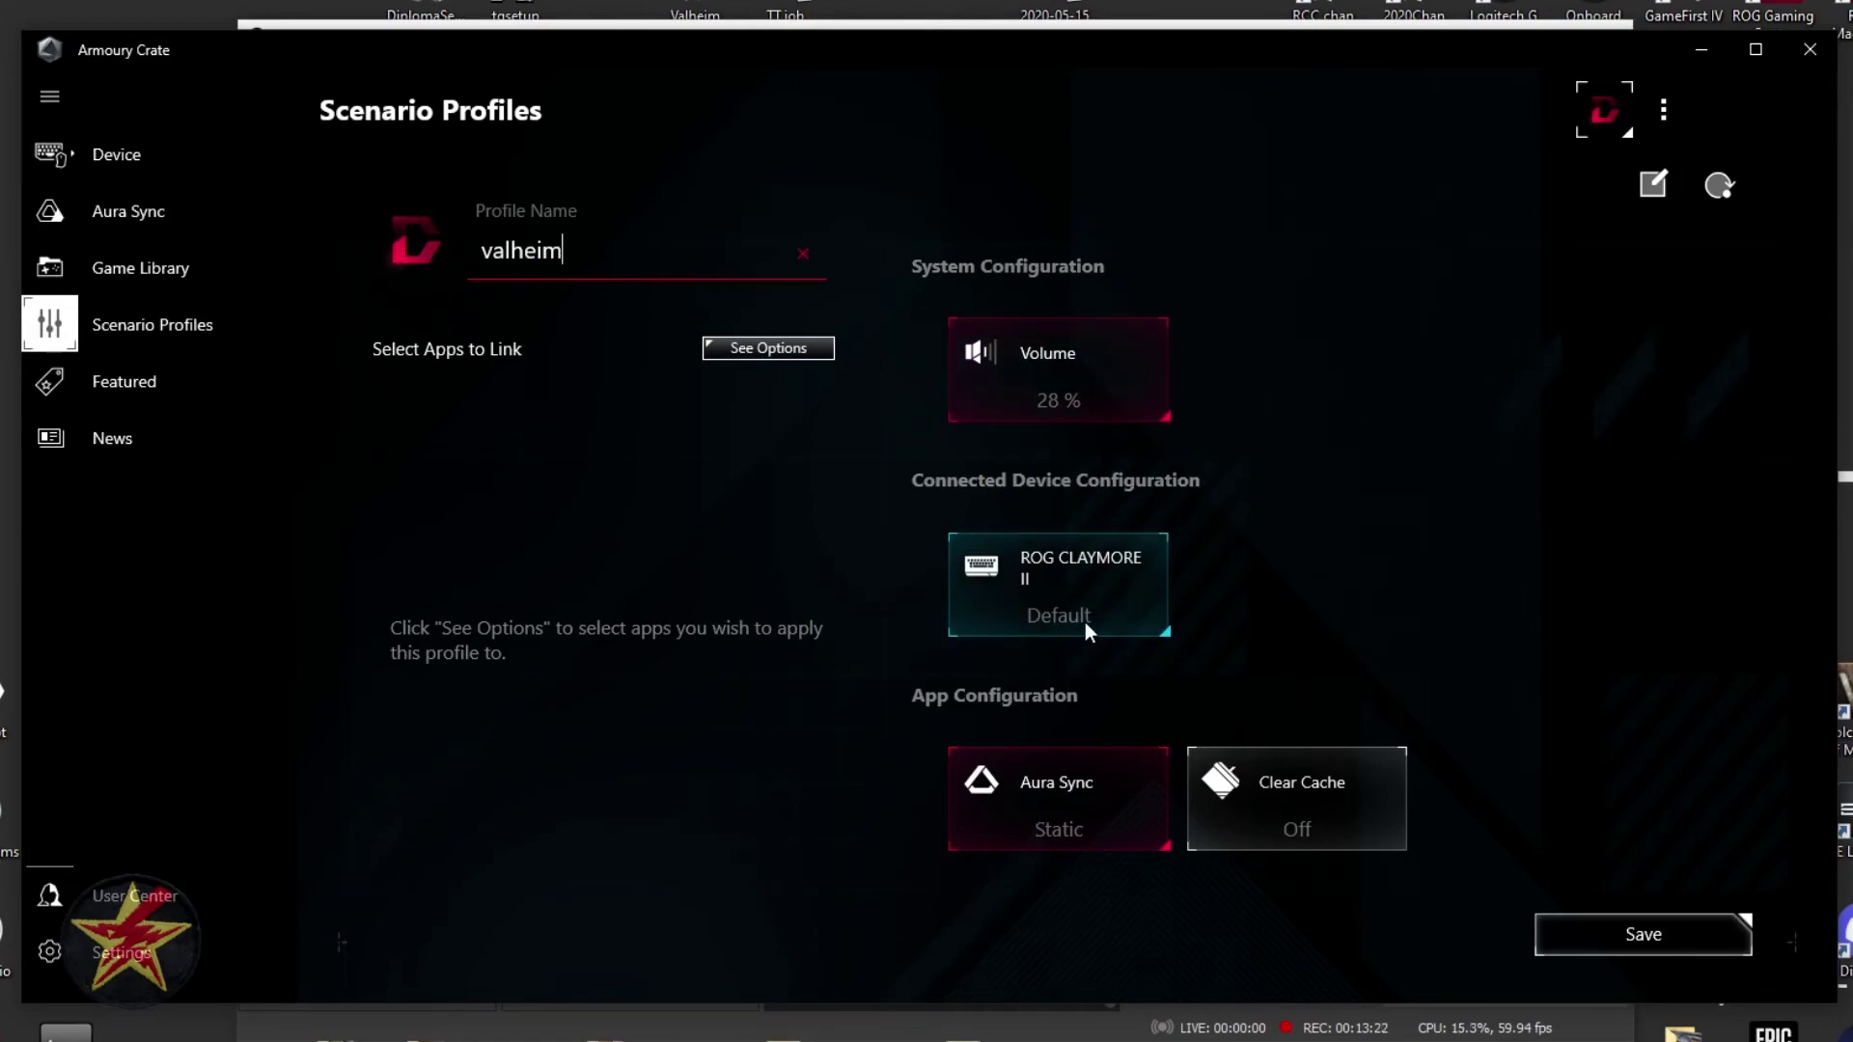
# Set the profile's Aura Sync lighting to Starry Night and save it, then go to Featured.
pyautogui.click(1054, 815)
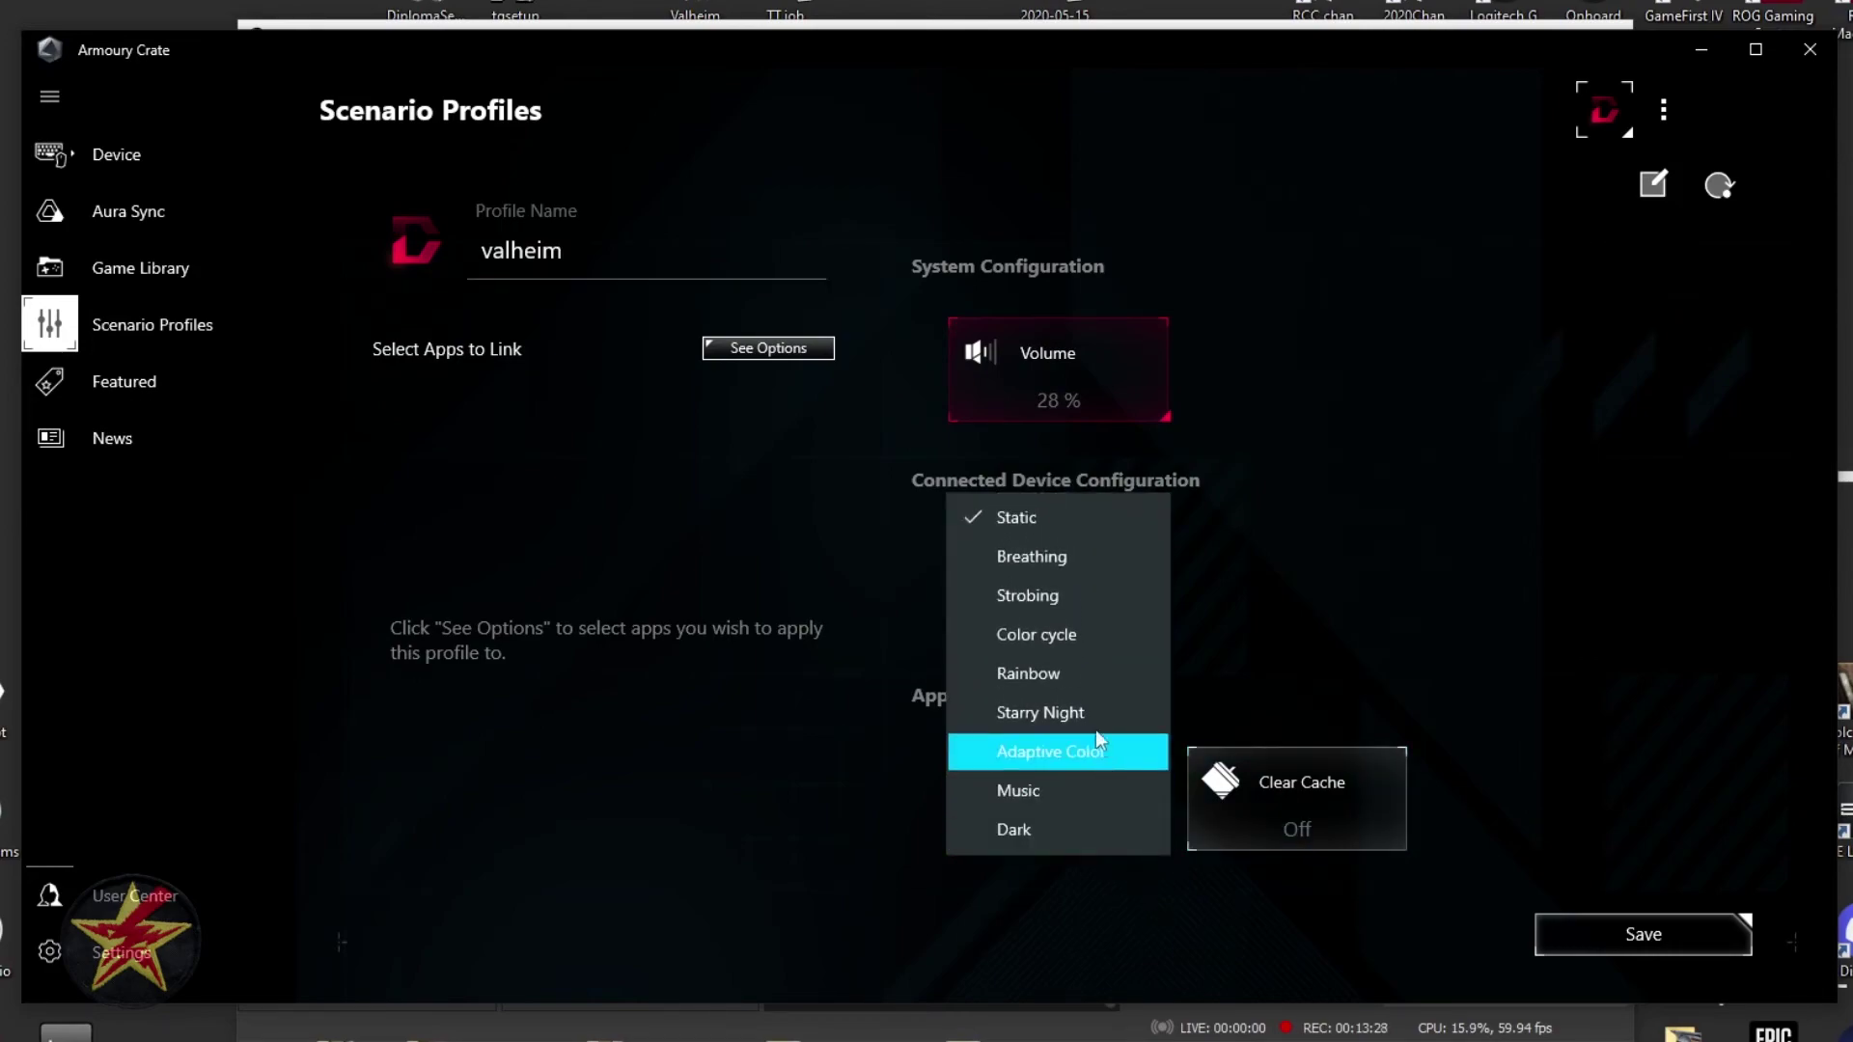
pyautogui.click(1144, 724)
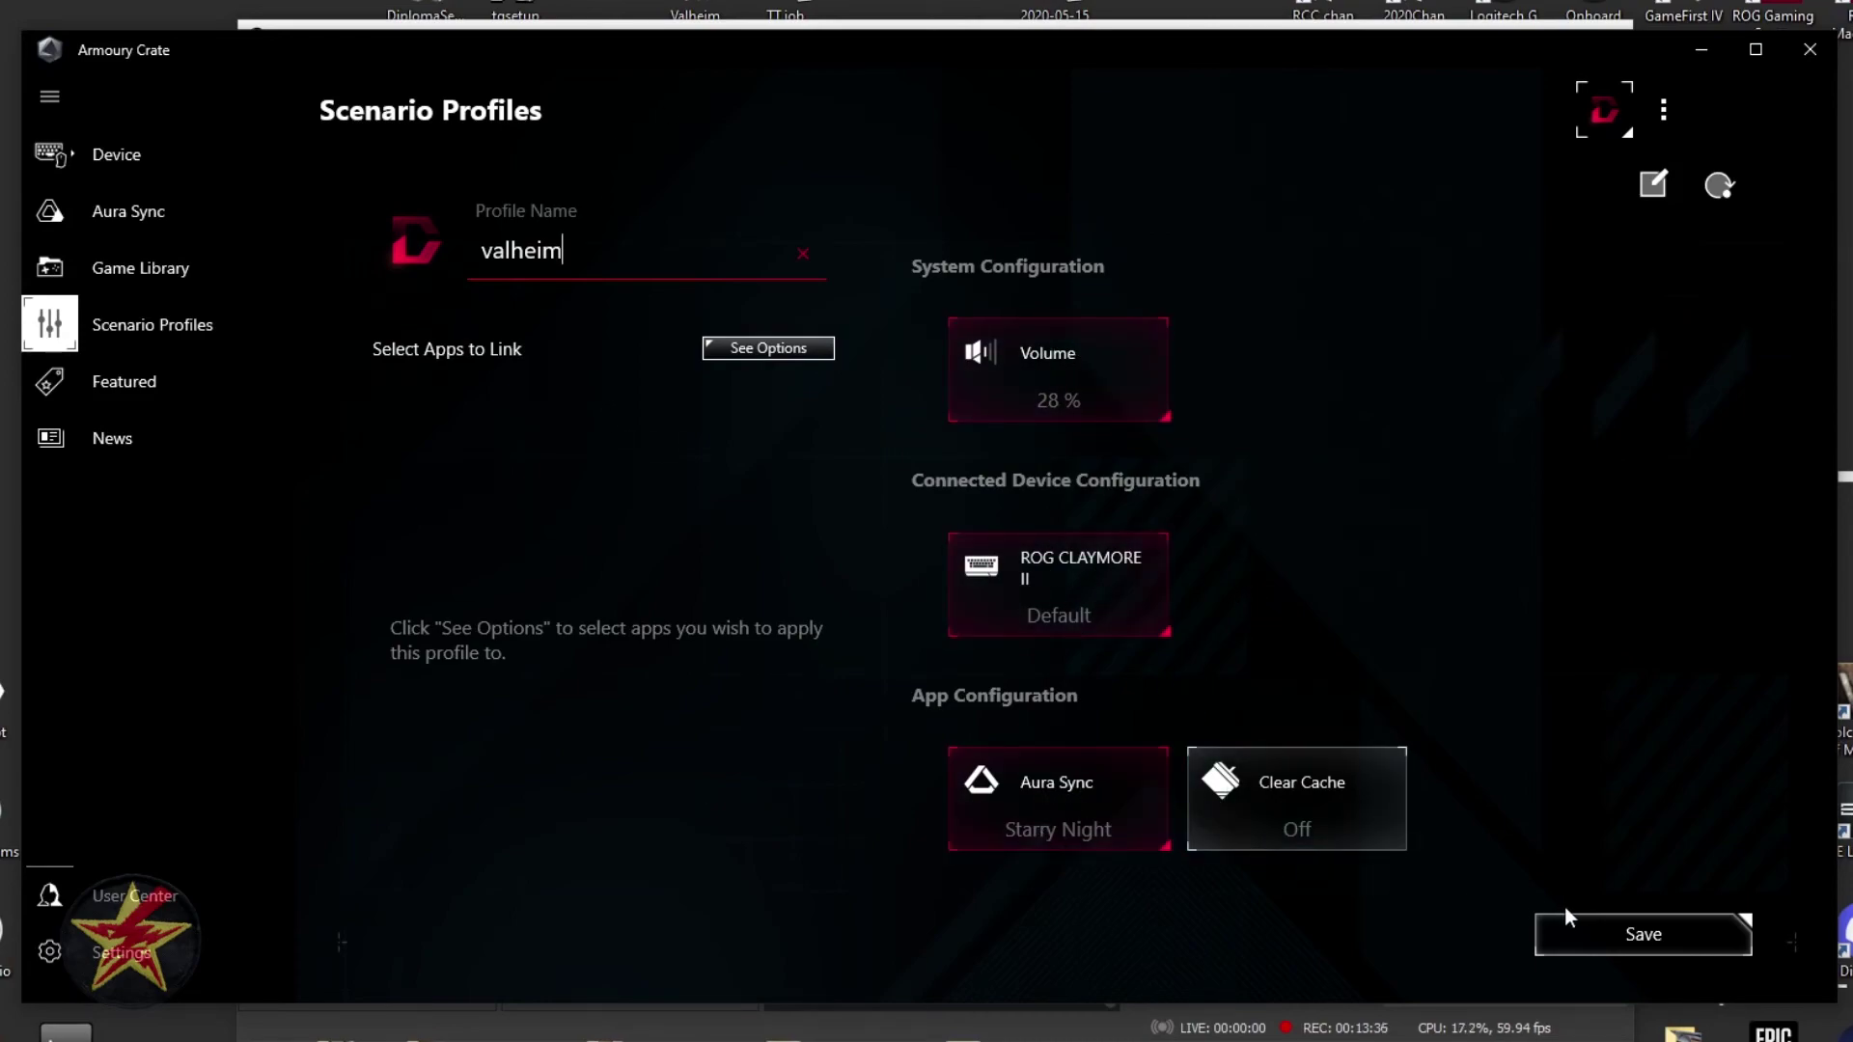
pyautogui.click(1584, 935)
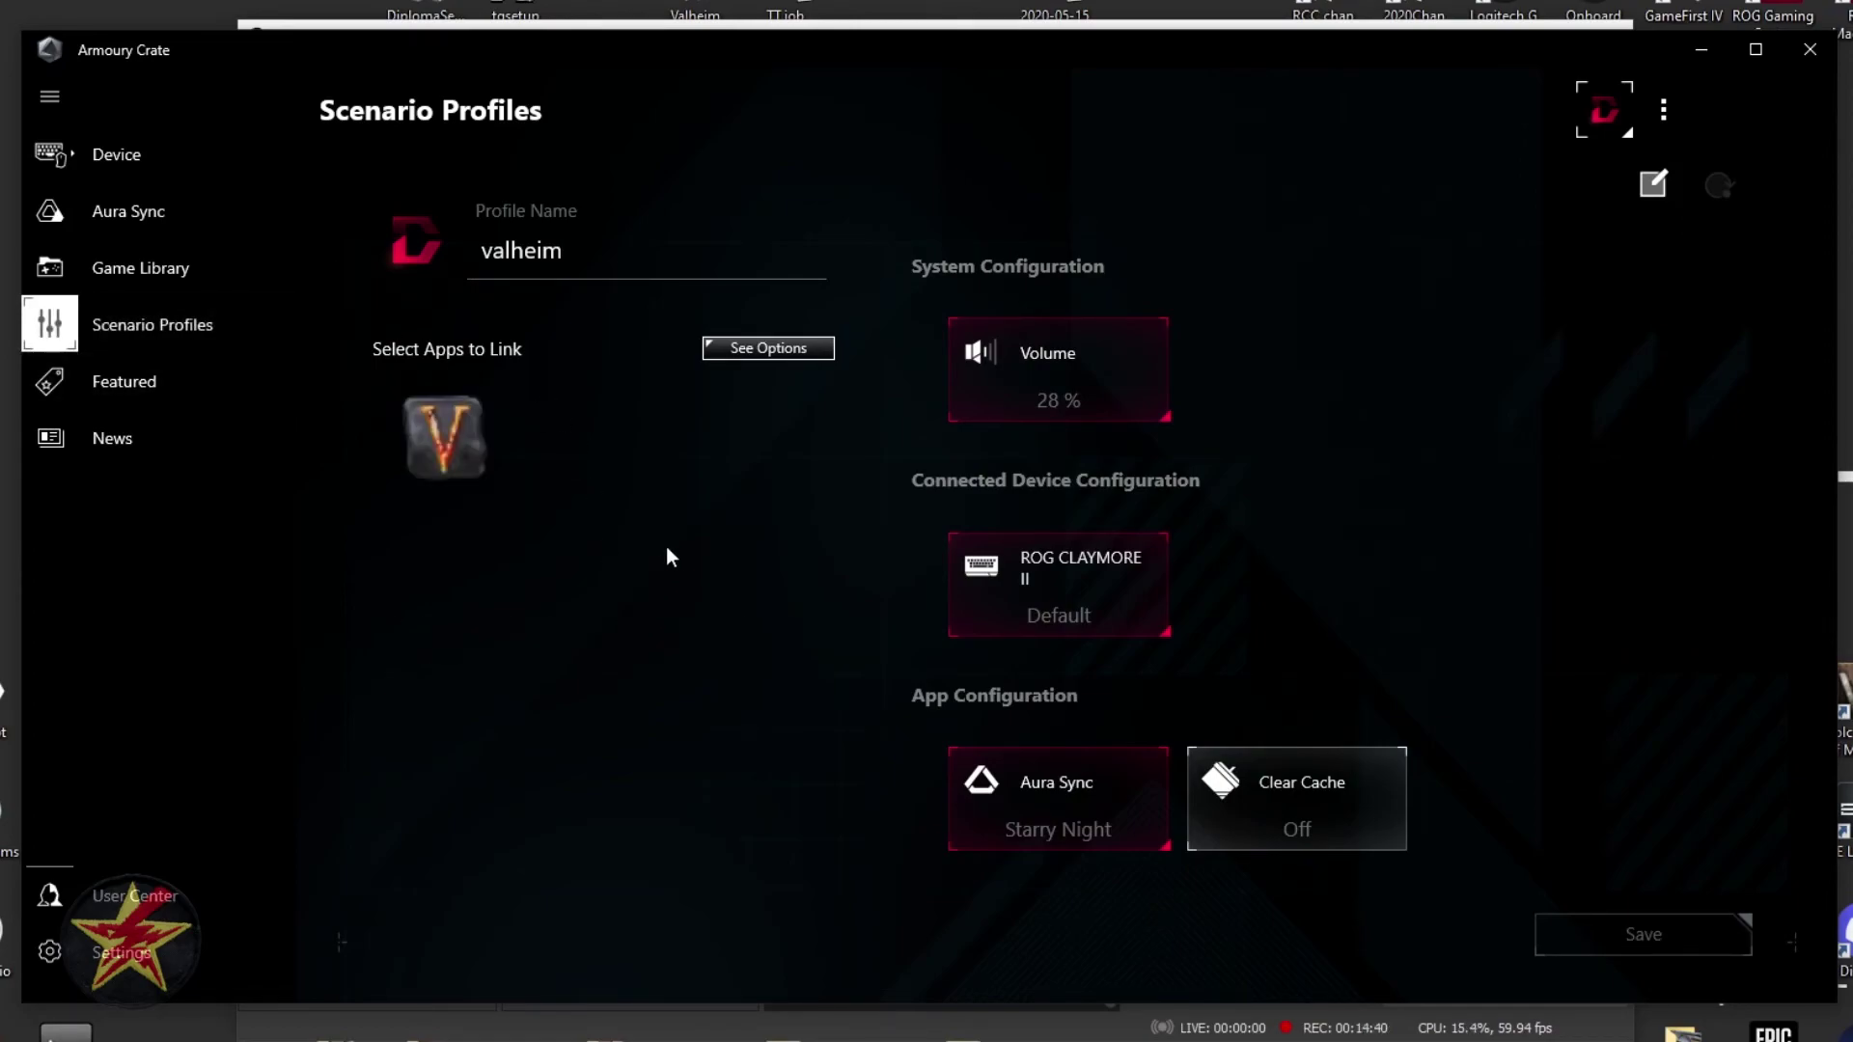
pyautogui.click(93, 381)
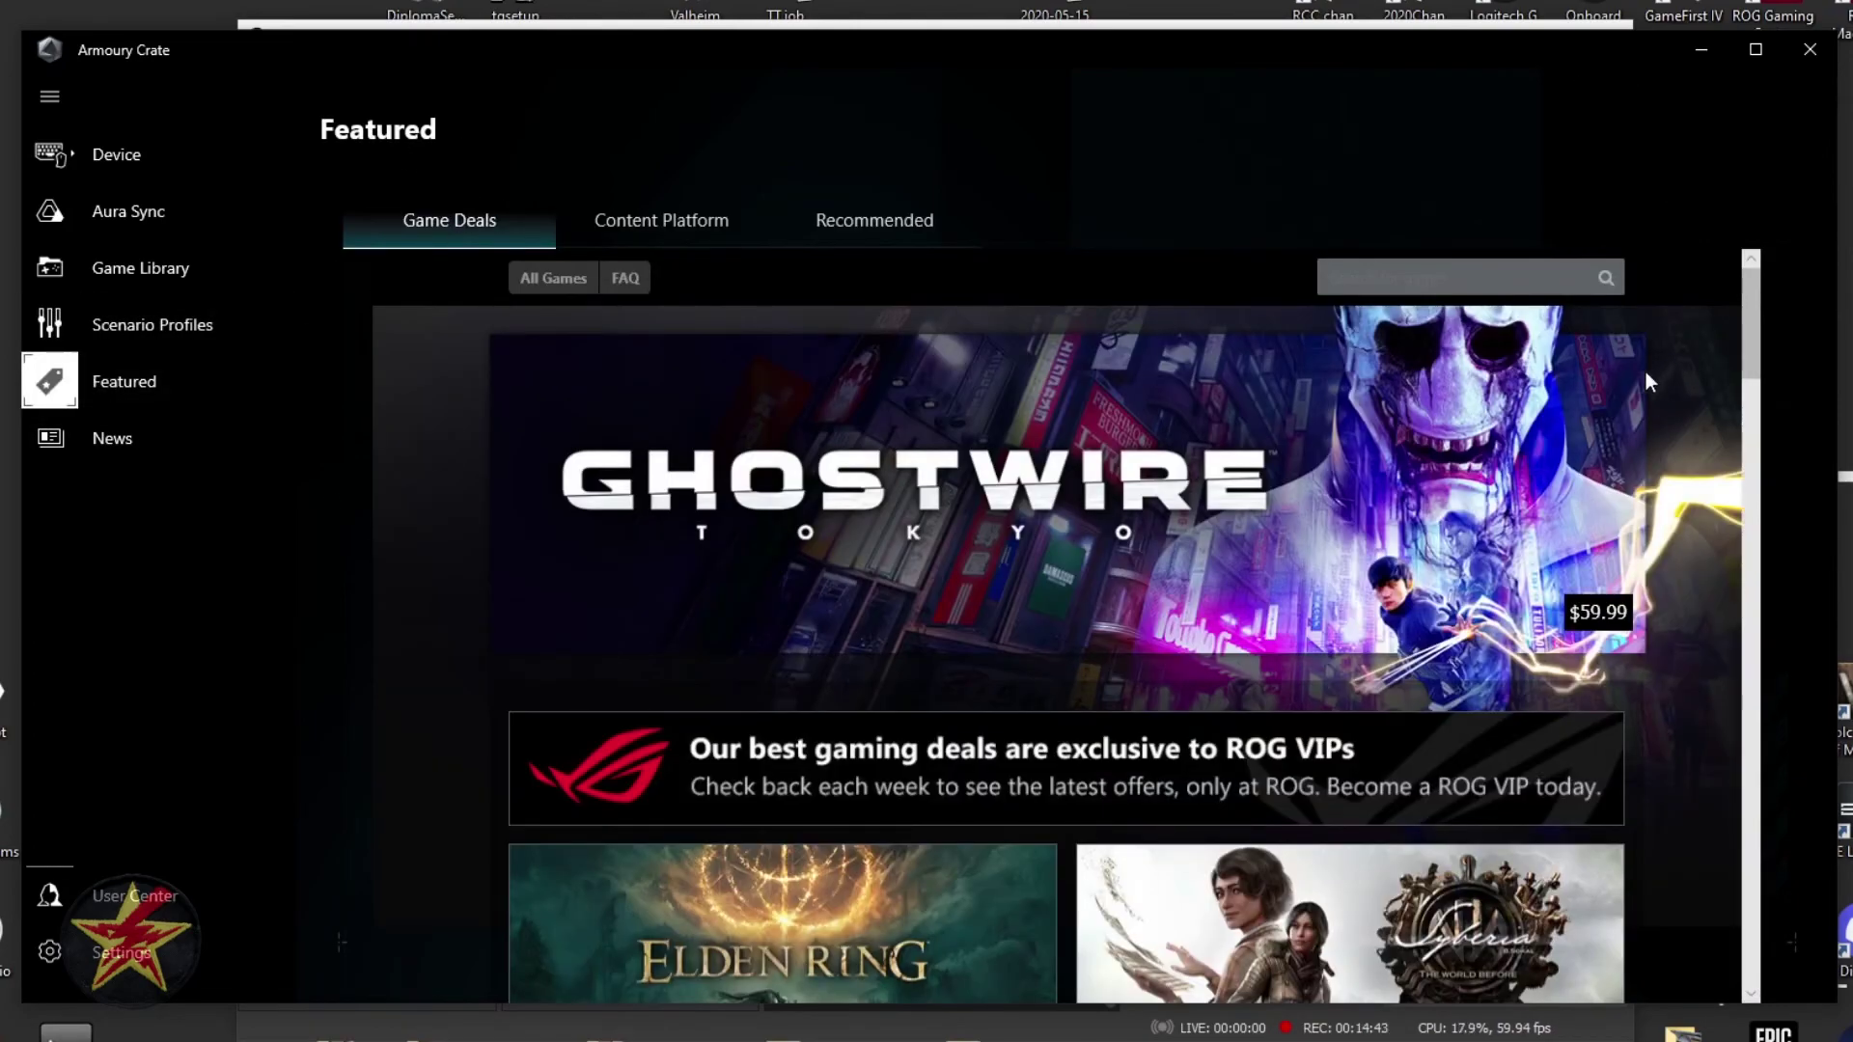
# Browse the Featured game deals, the News feed and the User Center login page.
pyautogui.scroll(-5, 1653, 415)
pyautogui.scroll(-3, 1660, 480)
pyautogui.scroll(-5, 421, 531)
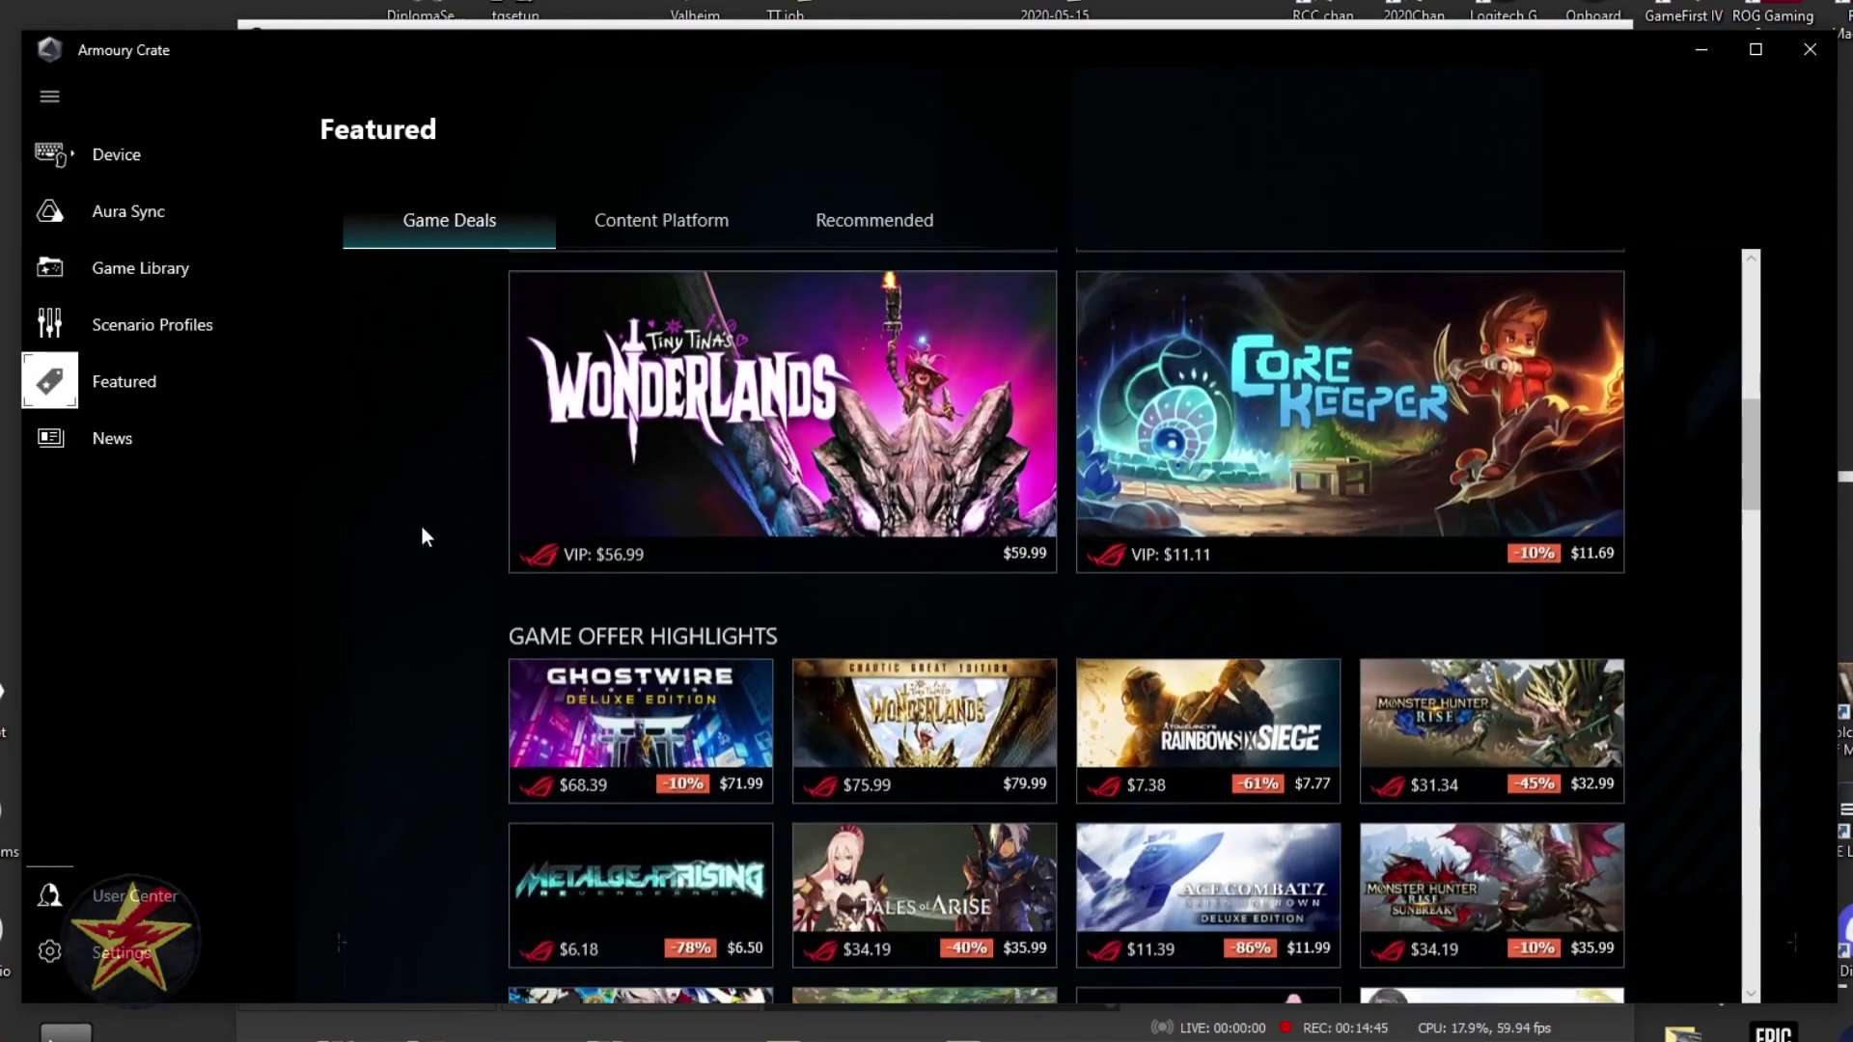
pyautogui.click(93, 446)
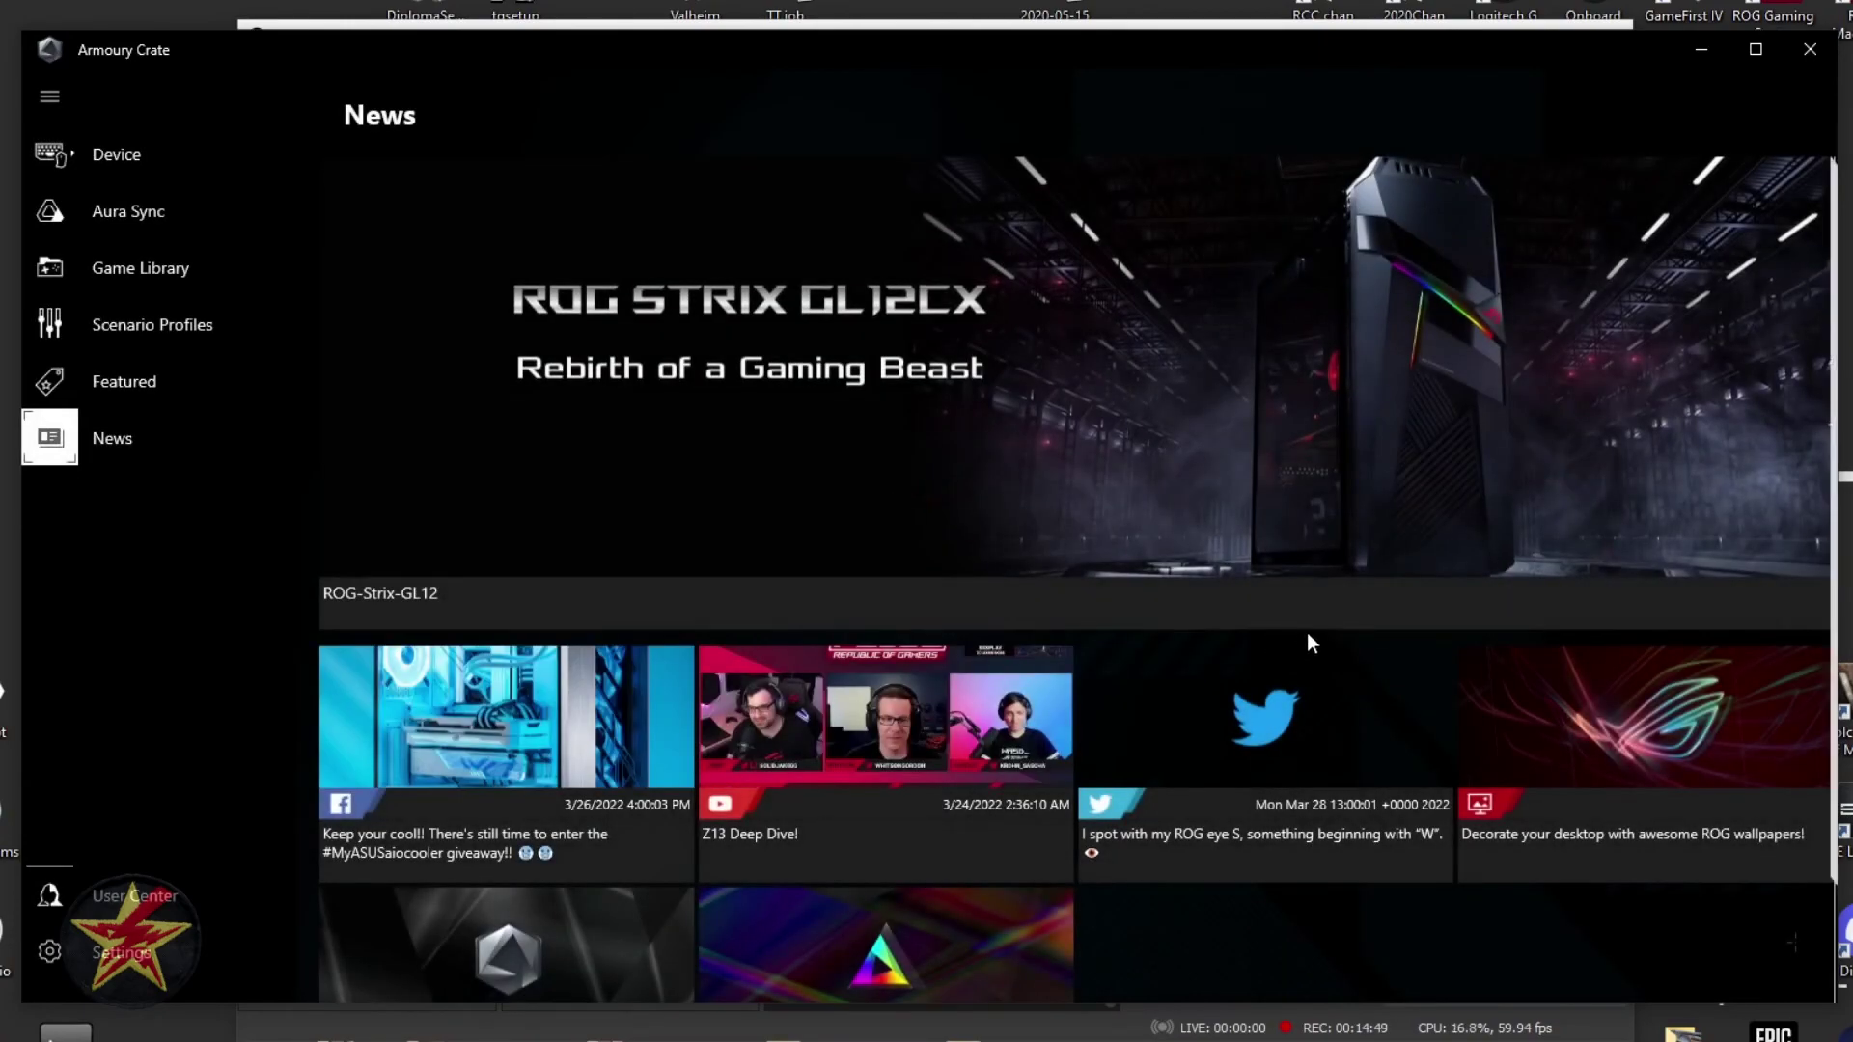
pyautogui.scroll(-2, 1286, 559)
pyautogui.scroll(2, 1400, 792)
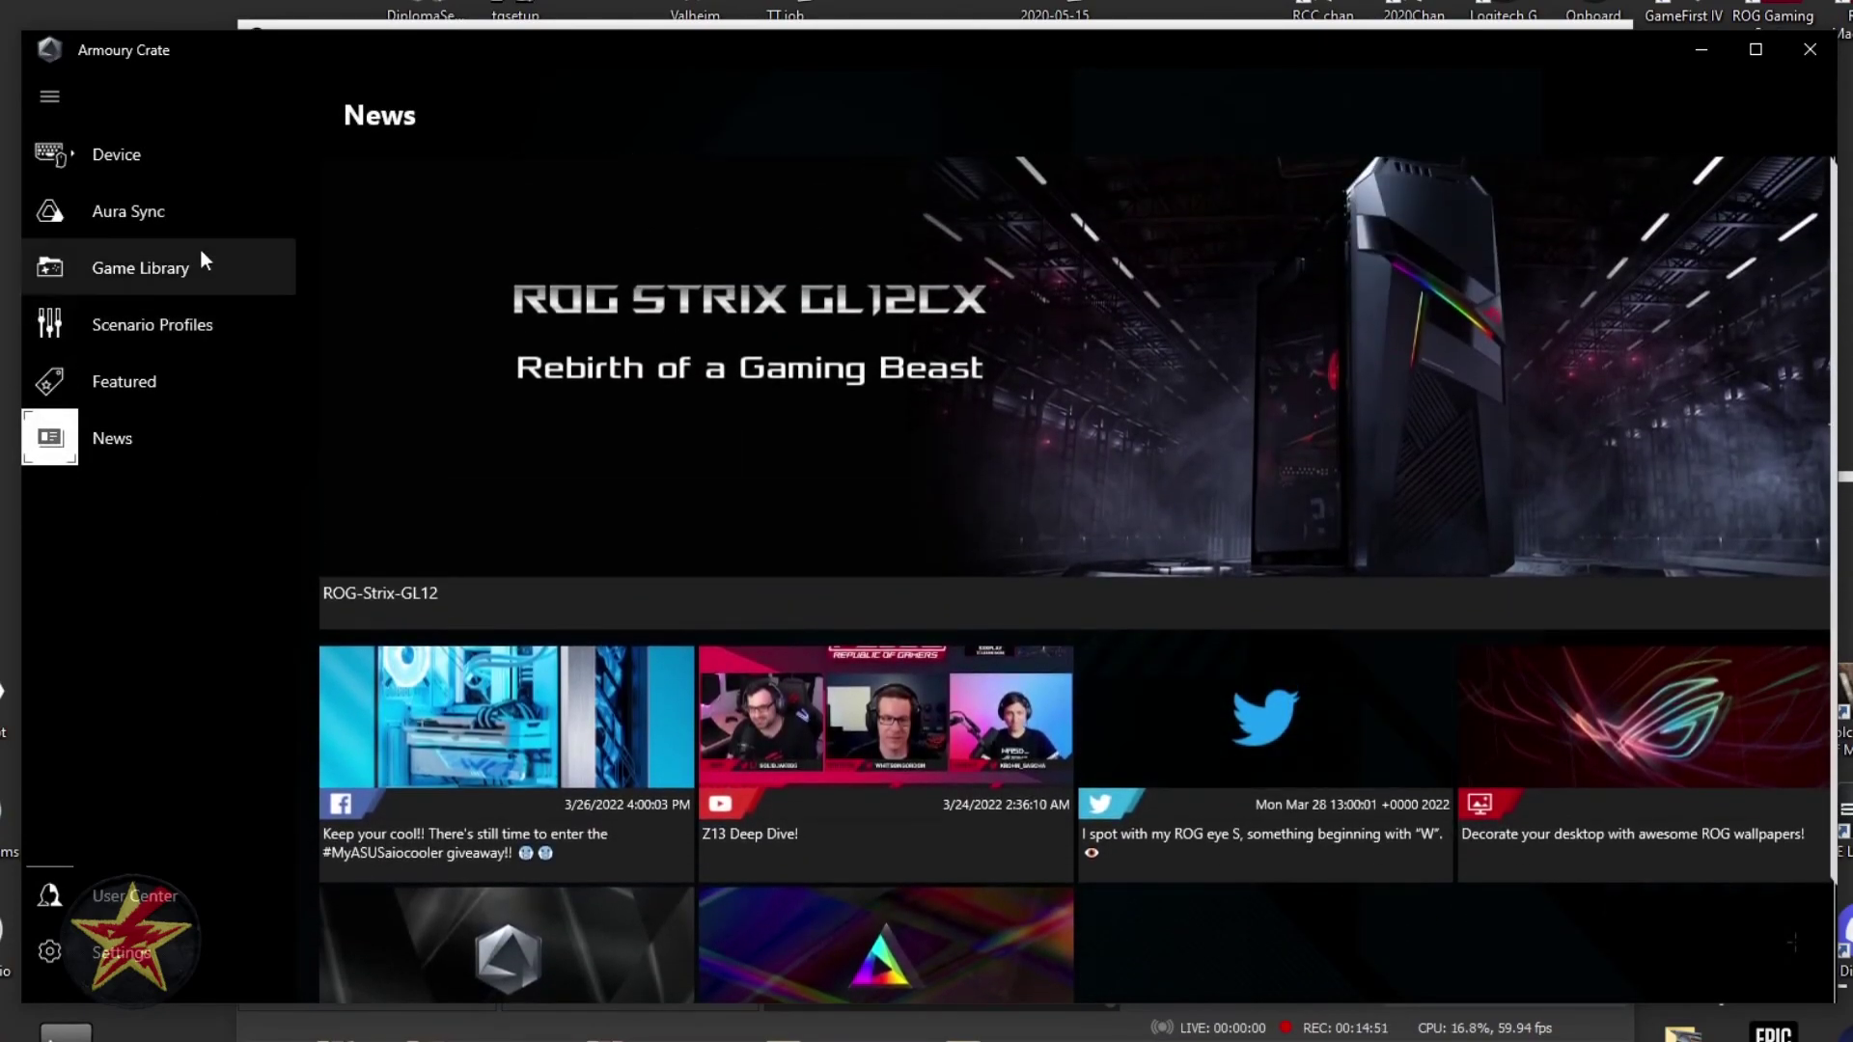
pyautogui.click(101, 903)
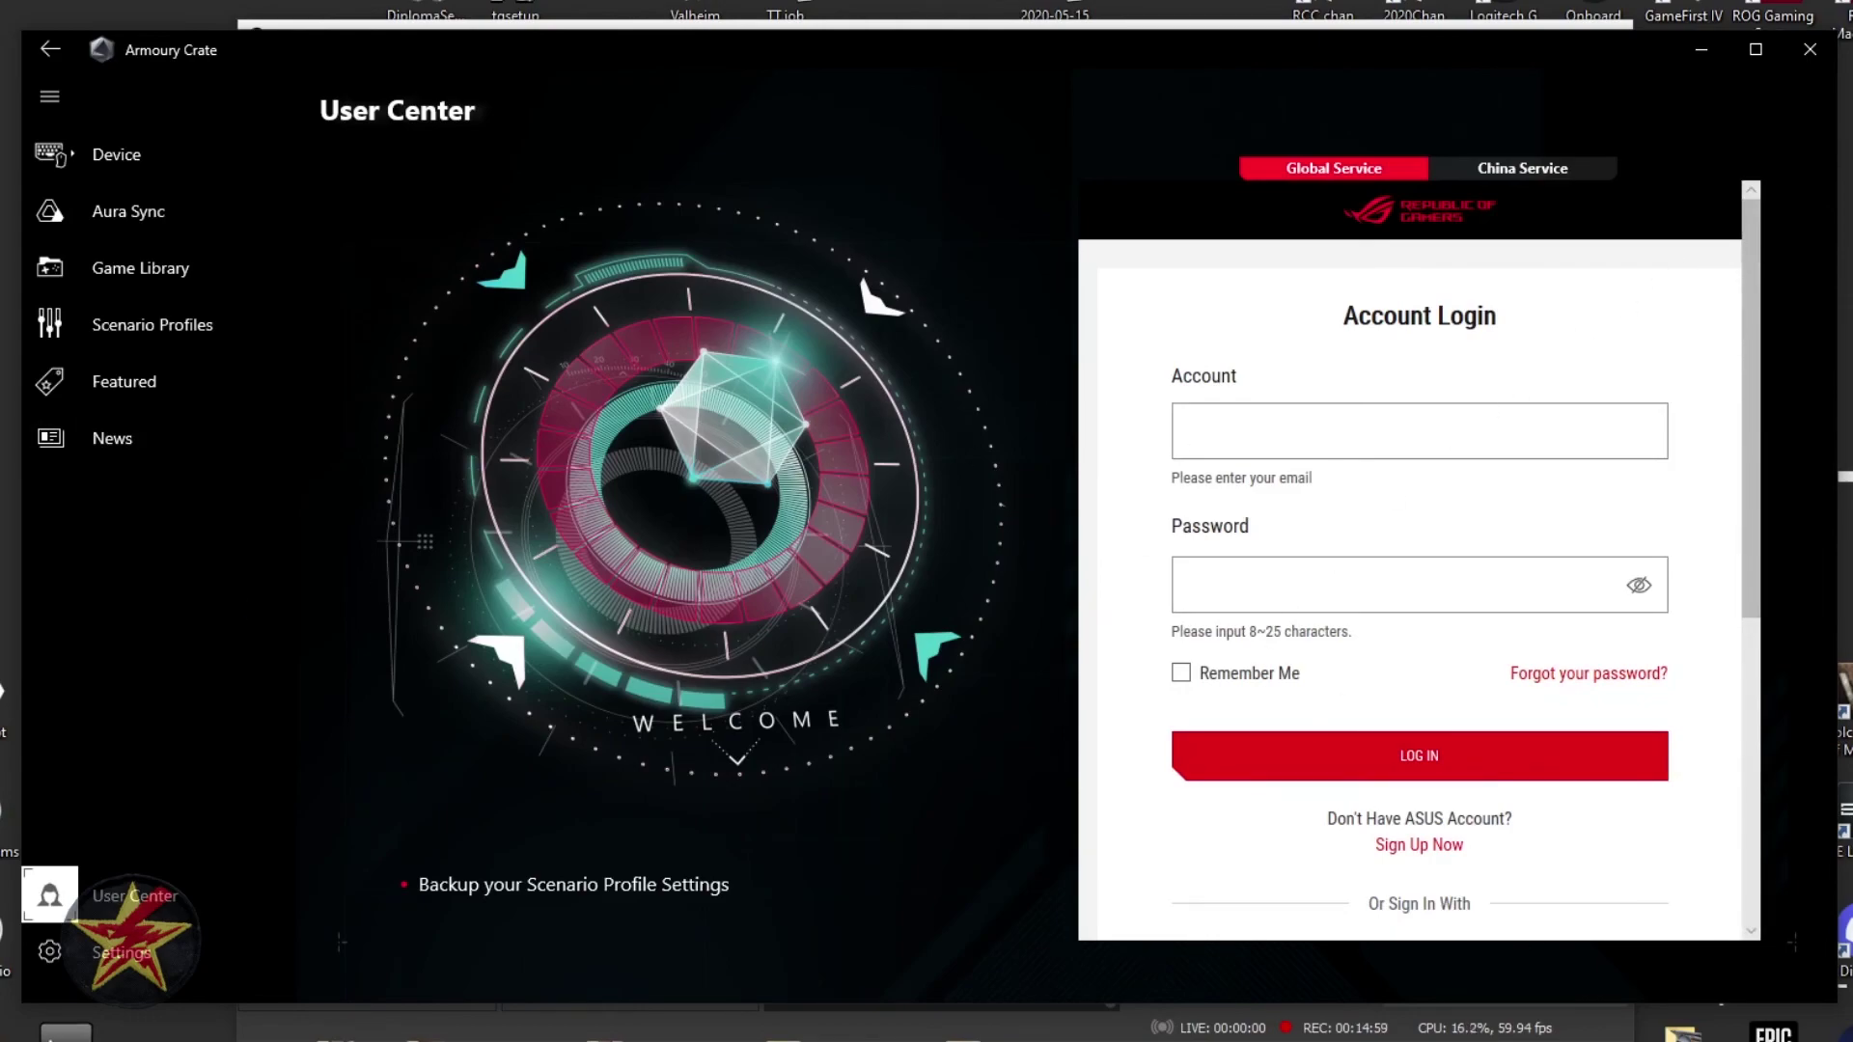
# Review the General, Update Center and About settings with Aura Sync kept as landing page, then return to ROG CLAYMORE II.
pyautogui.click(53, 955)
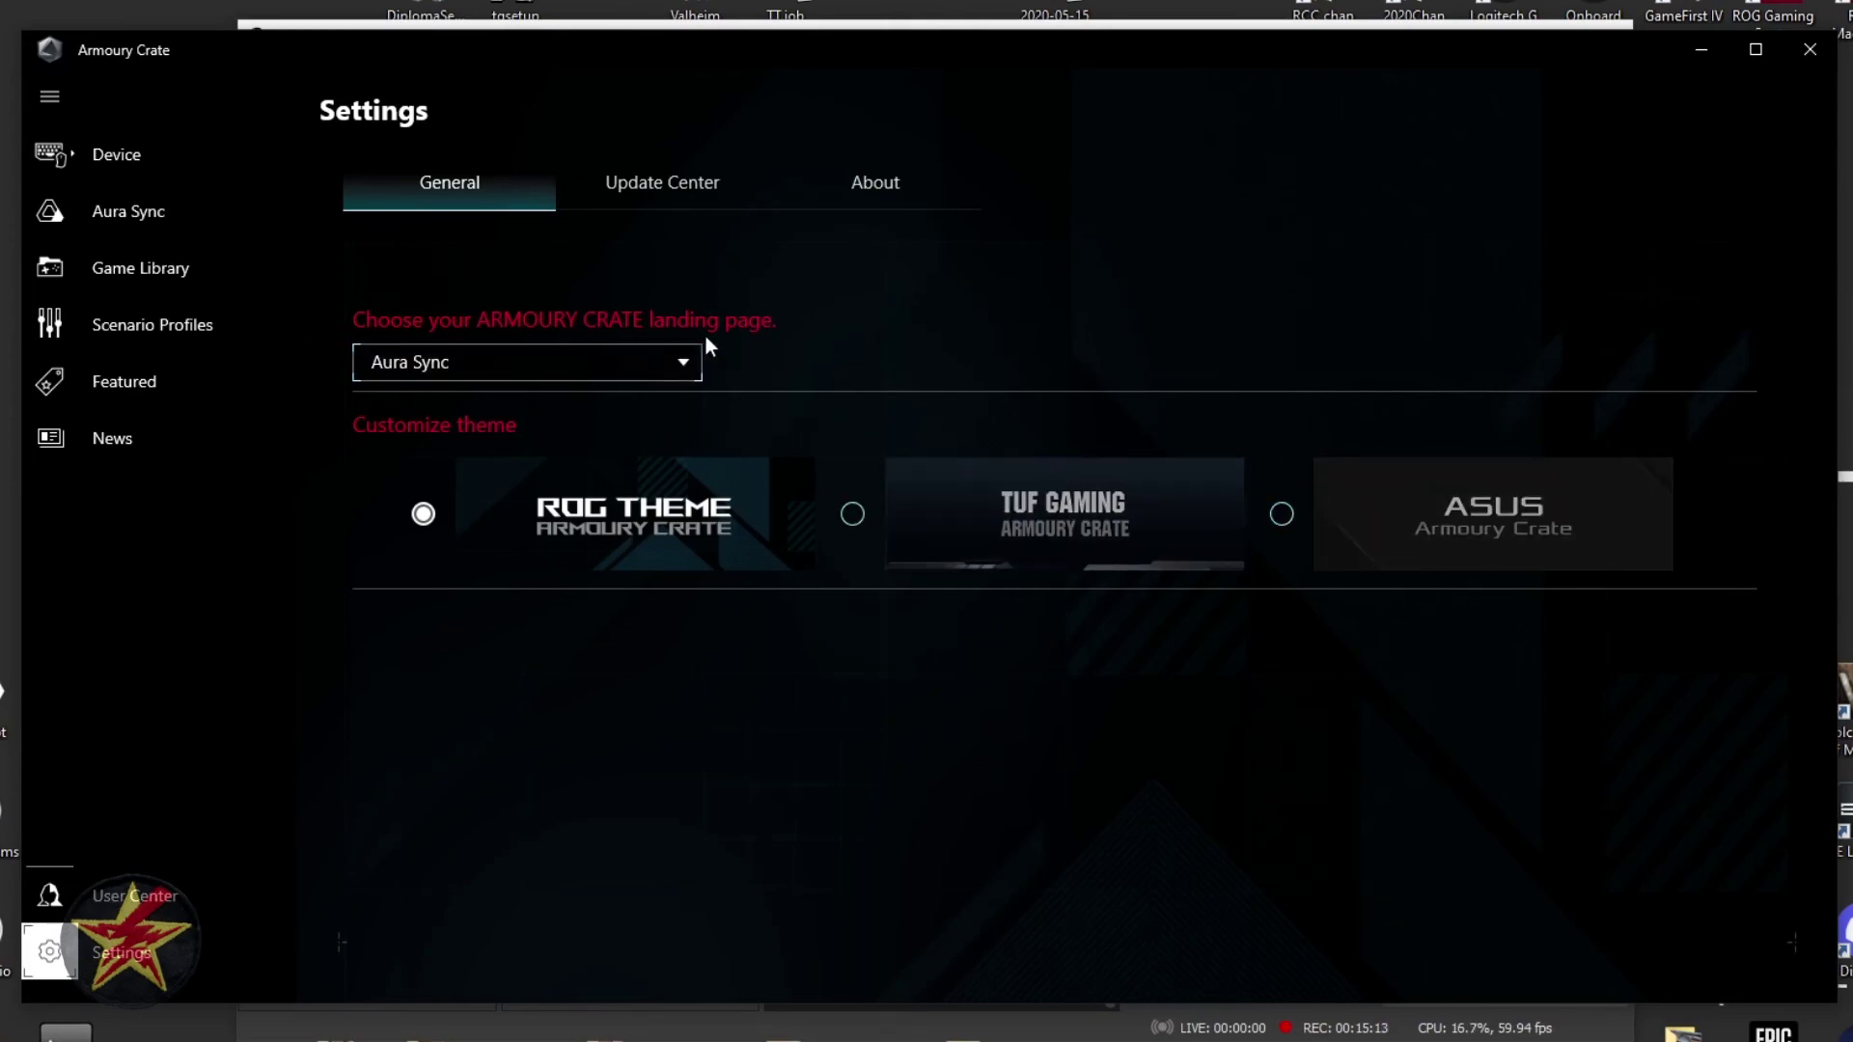
pyautogui.click(670, 366)
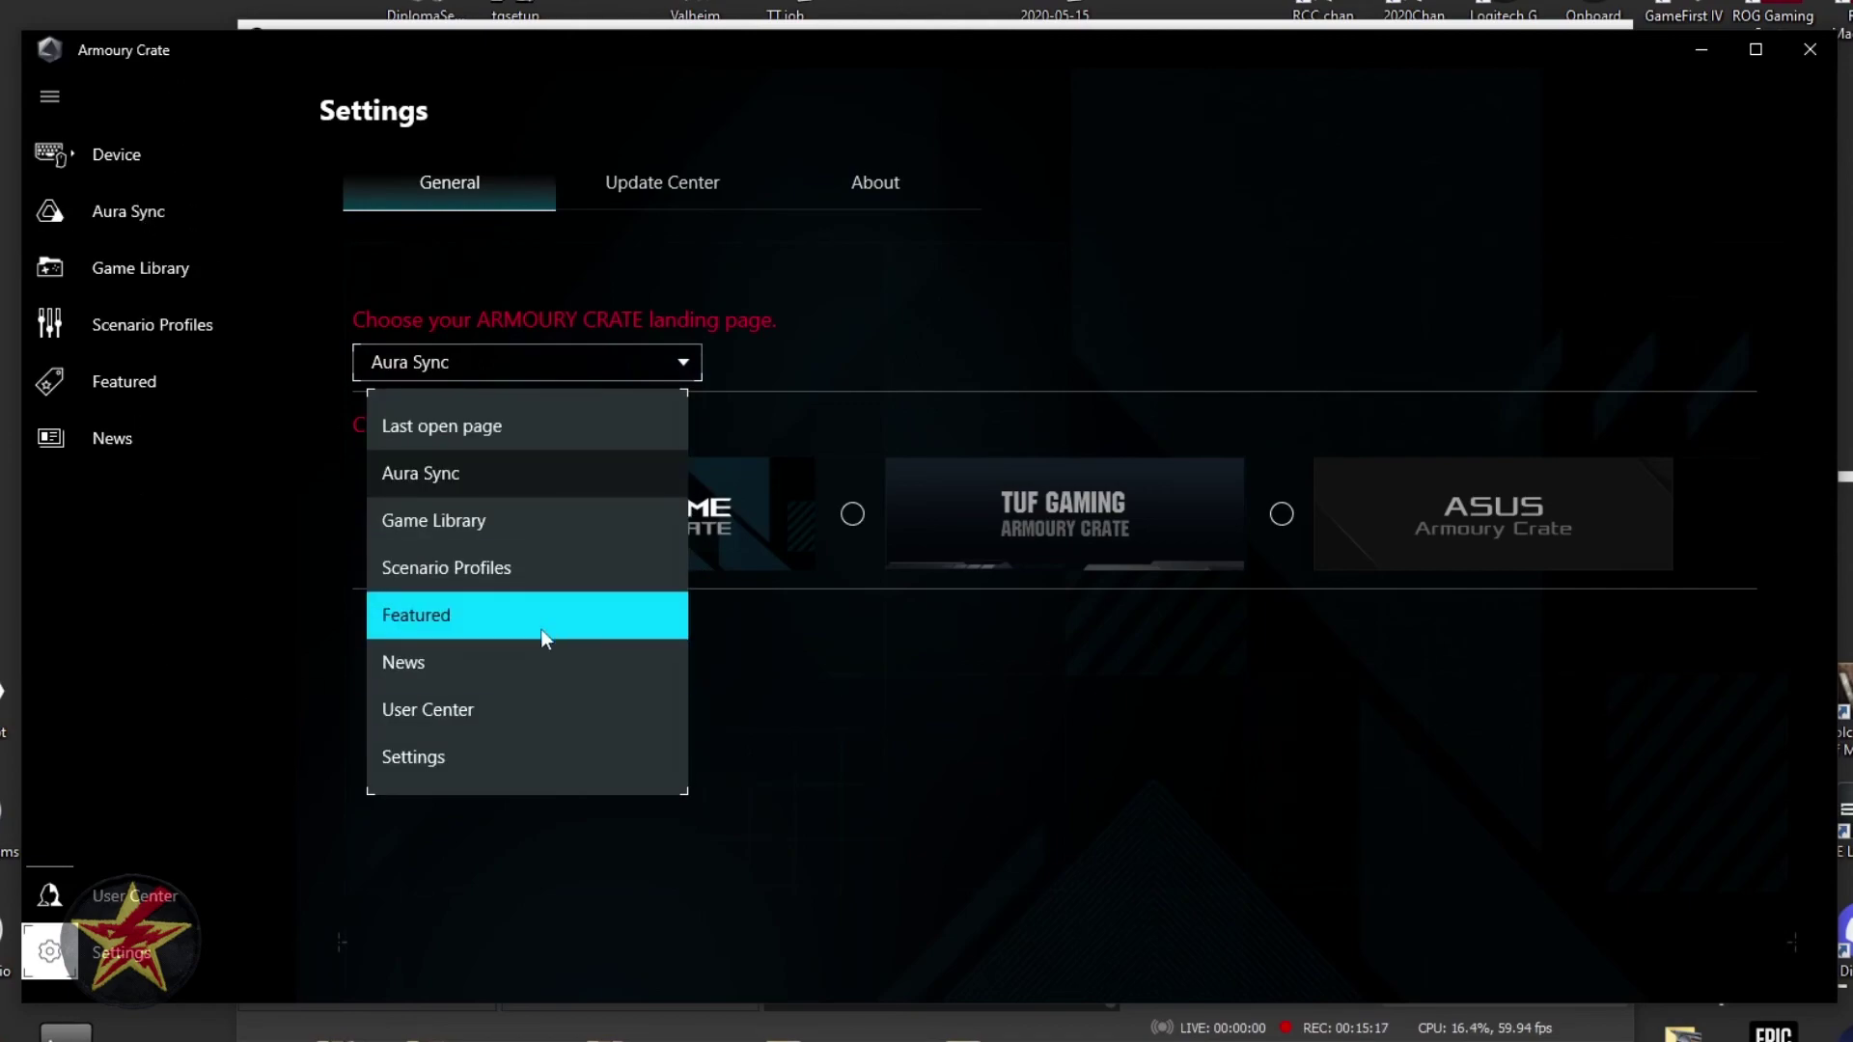
pyautogui.click(493, 482)
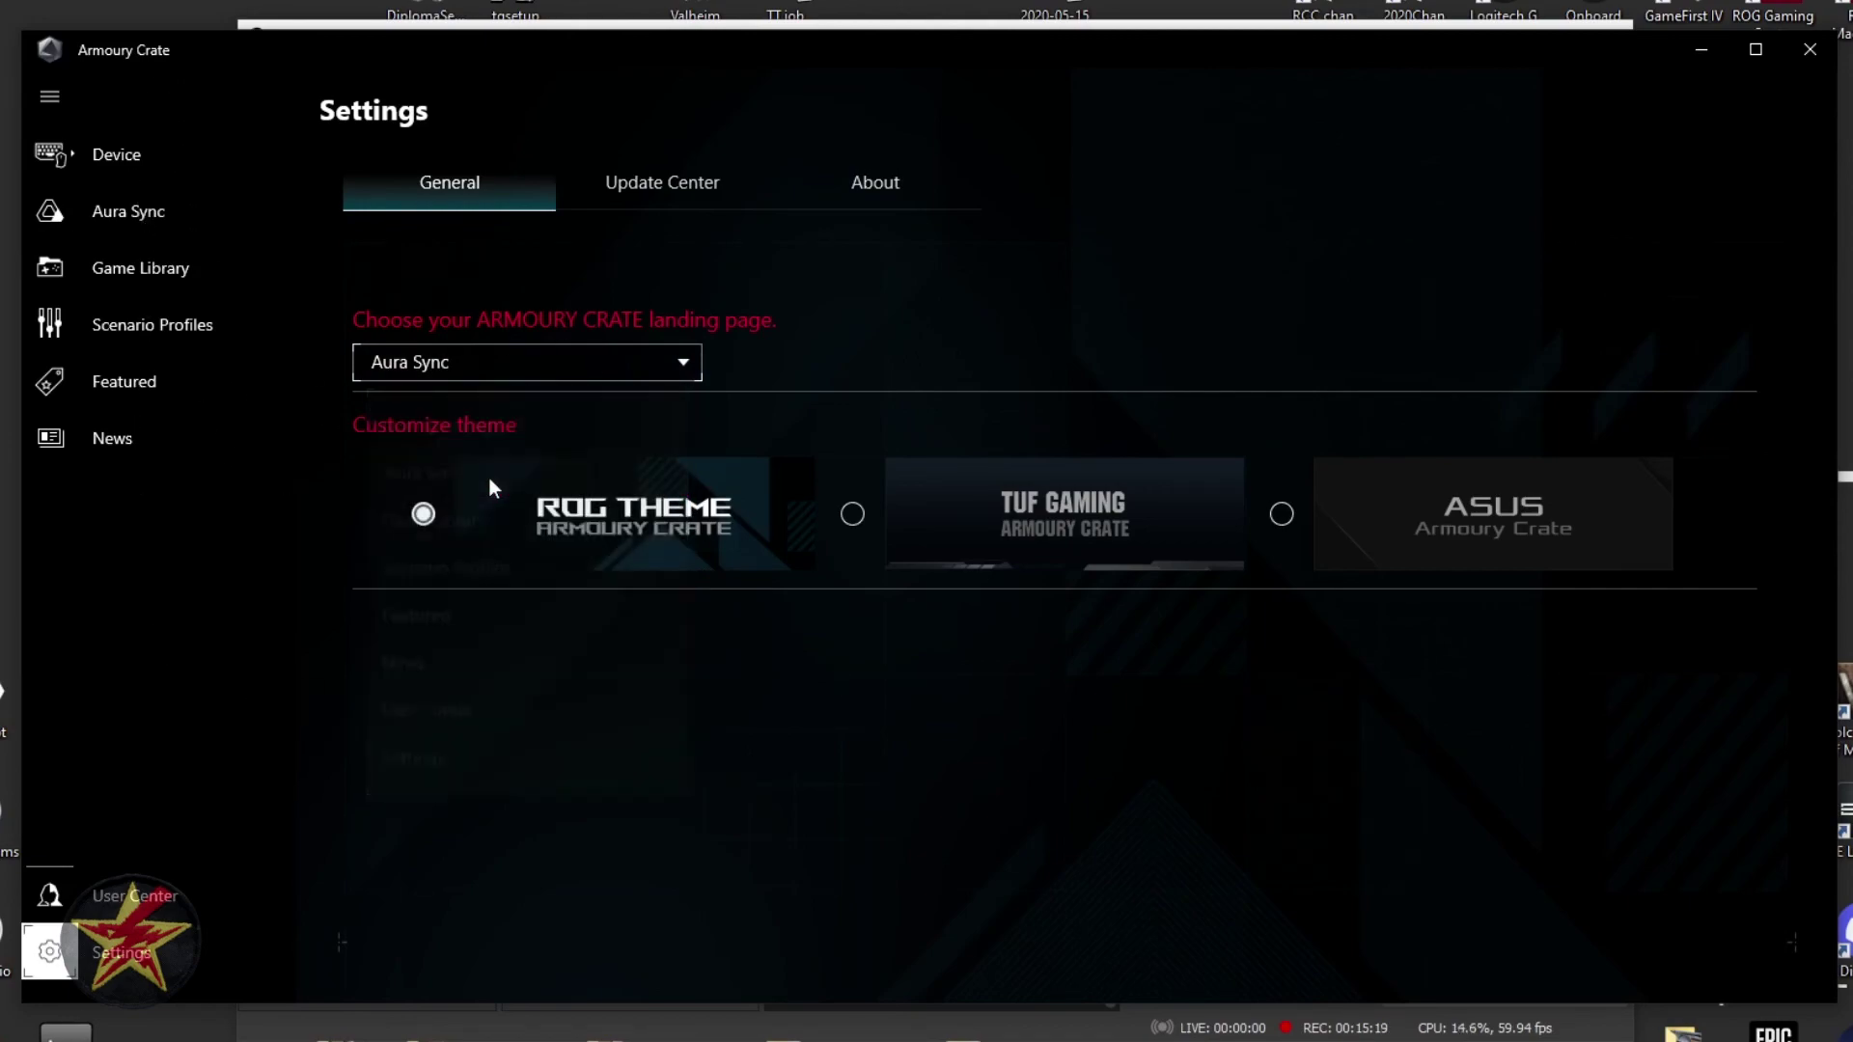
pyautogui.click(720, 190)
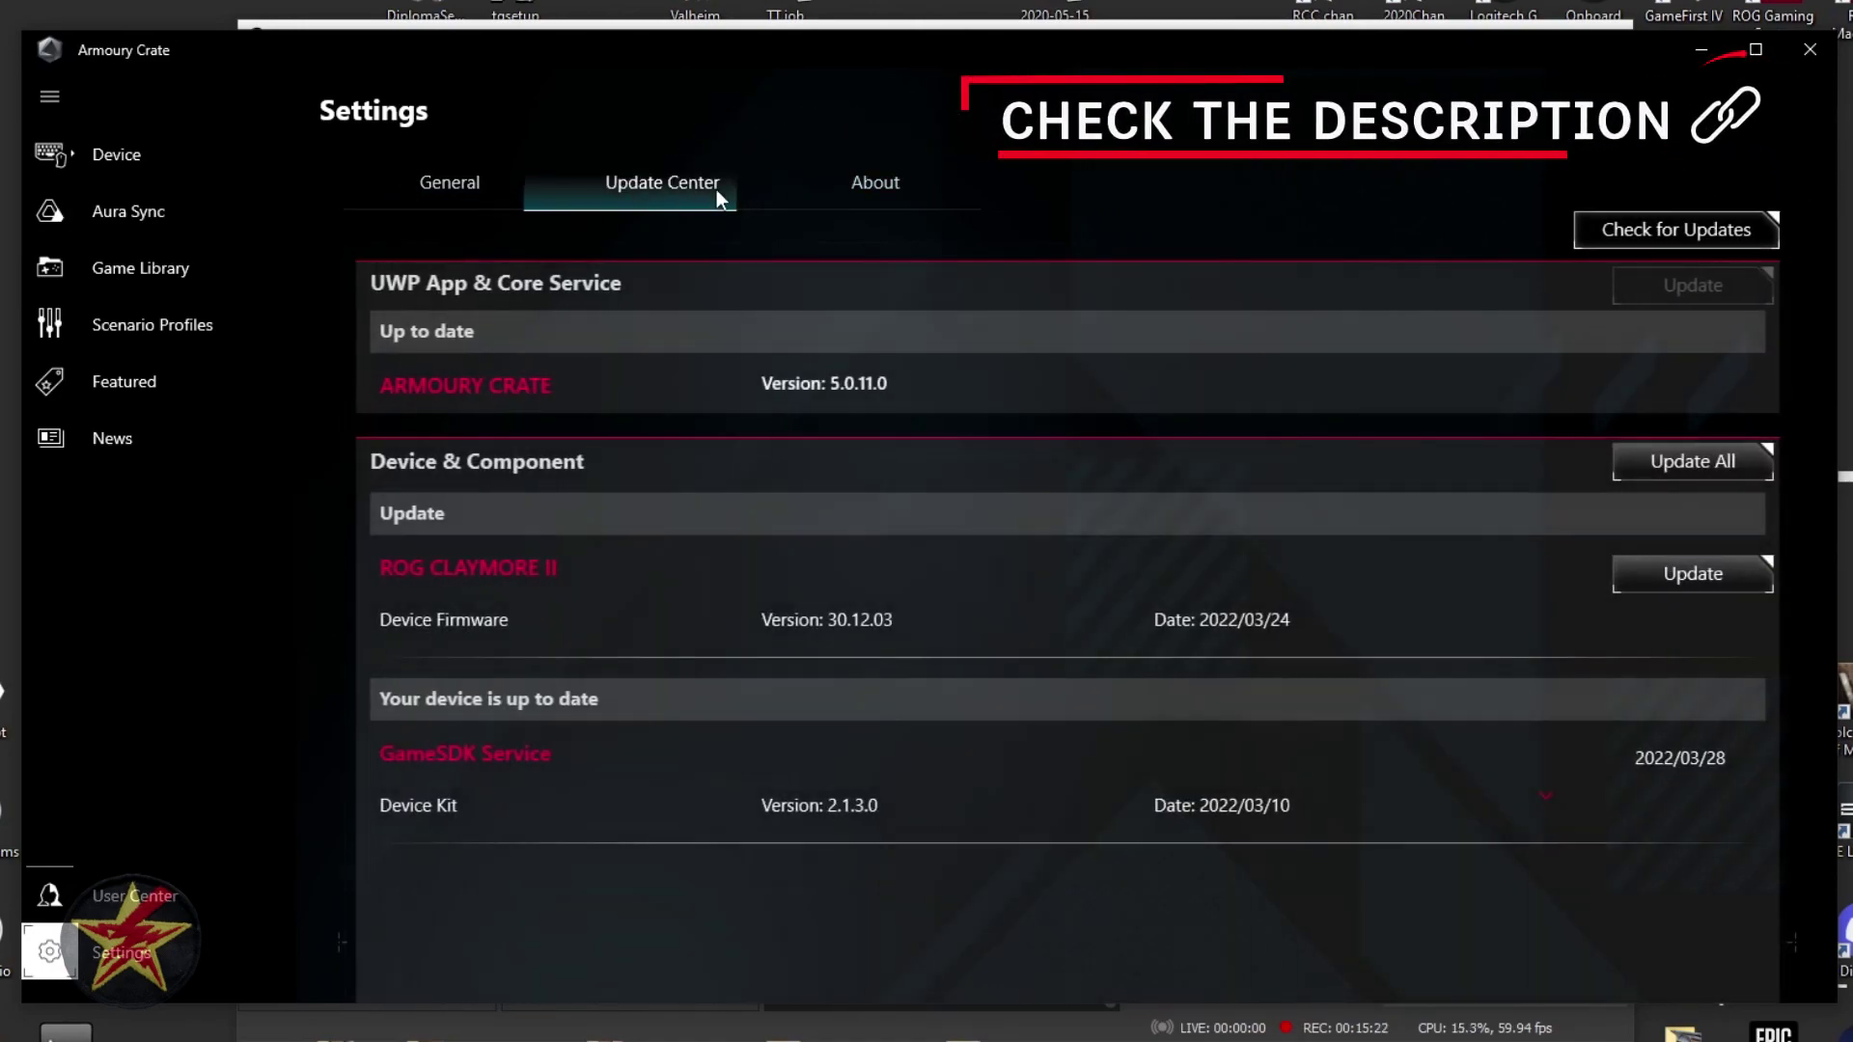
pyautogui.click(853, 178)
pyautogui.click(116, 154)
pyautogui.click(425, 124)
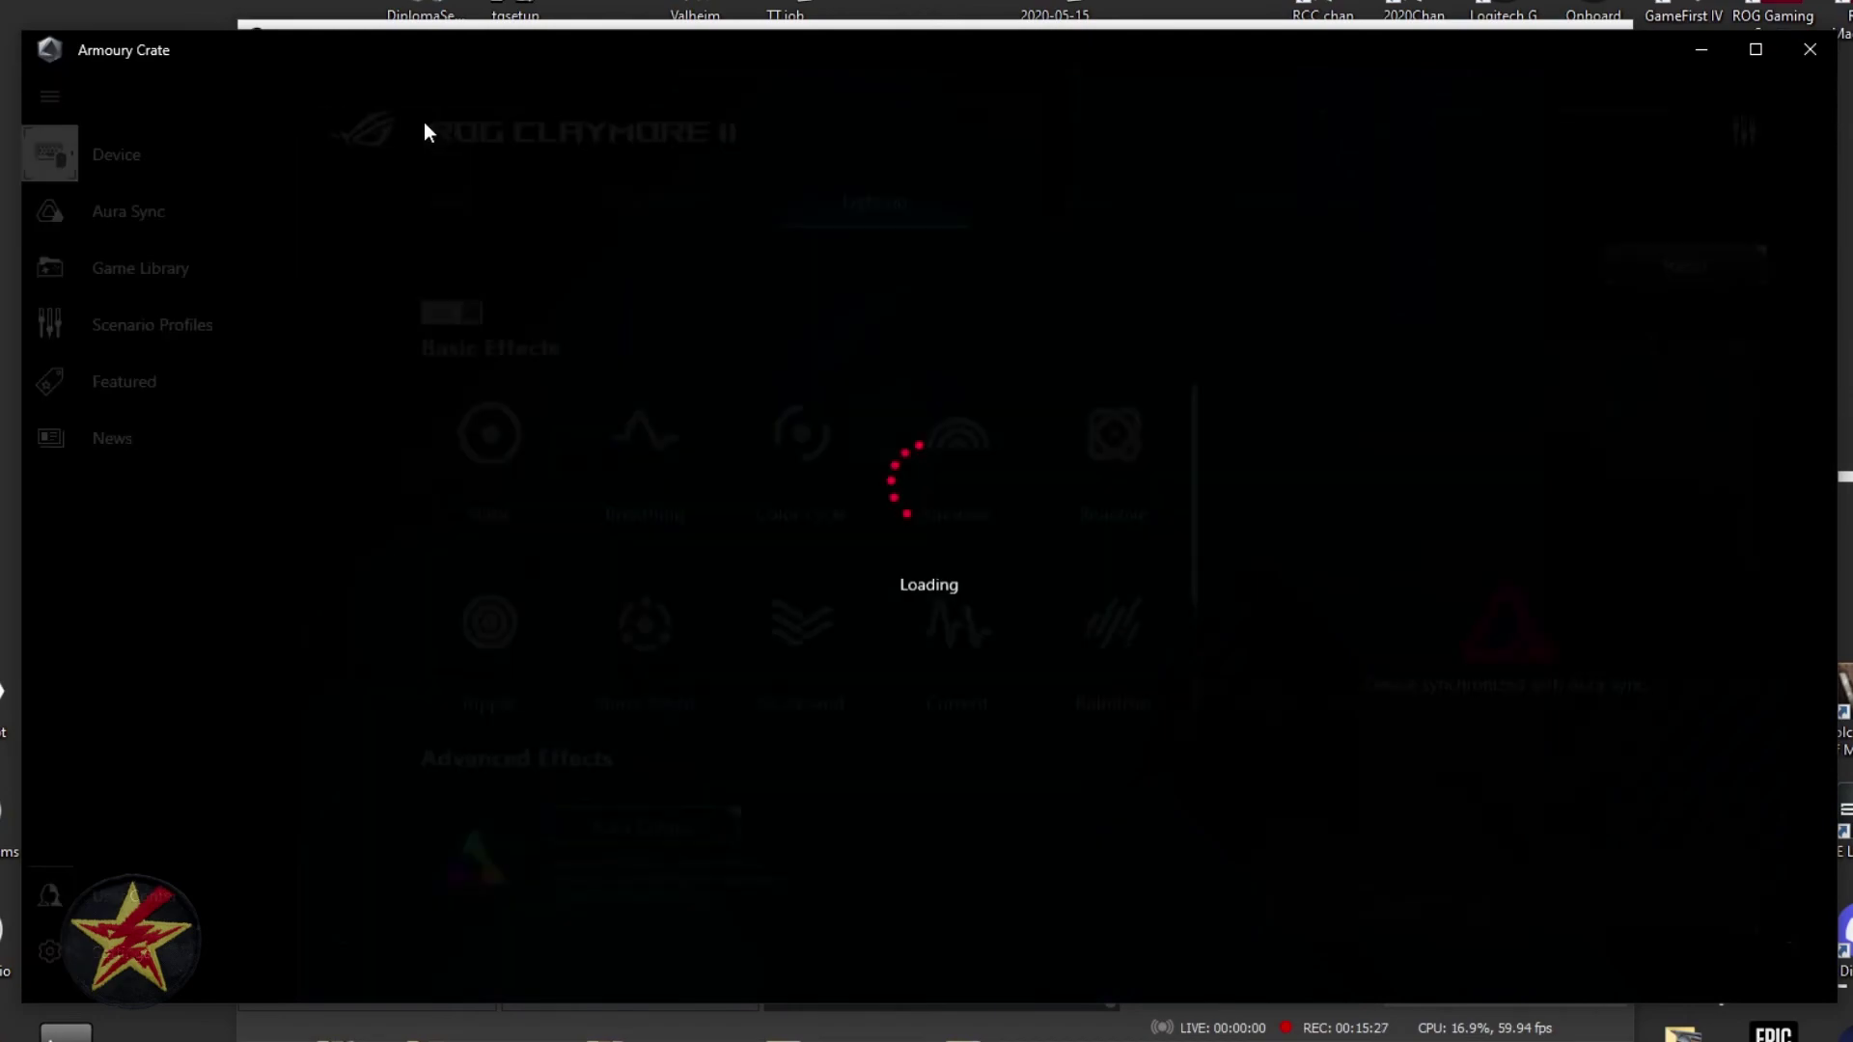